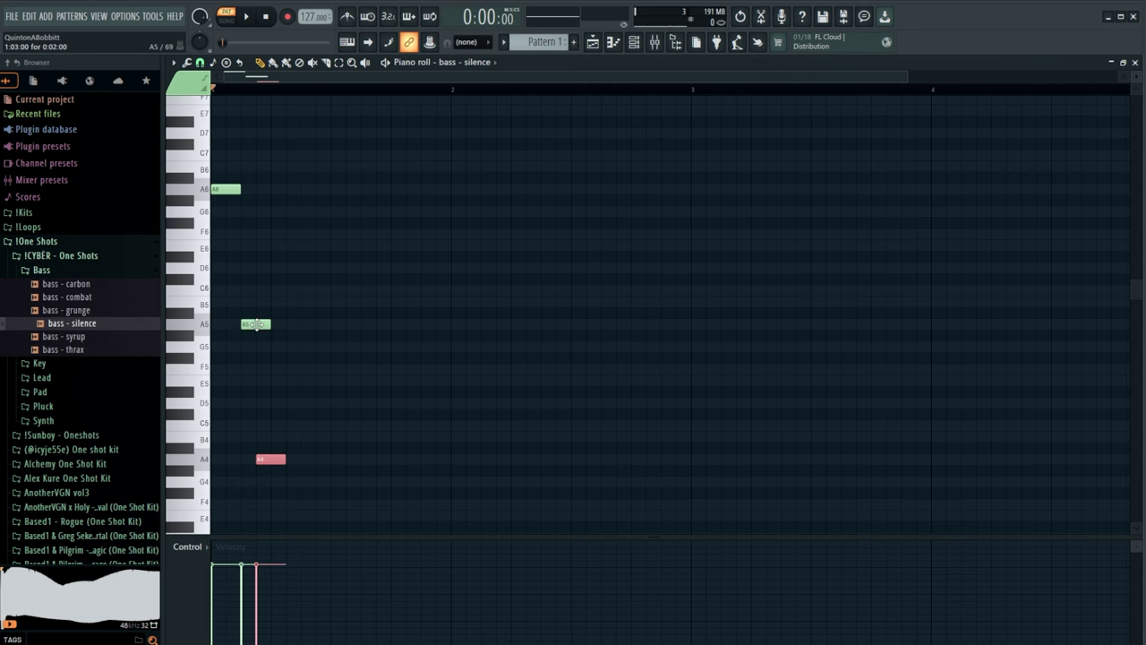
# - Move the A4 note to start where the A5 note ends, lengthen it to eight steps, and play the pattern
pyautogui.hotkey('shift', 'Left')
pyautogui.press('space')
pyautogui.press('space')
pyautogui.scroll(-2, 263, 374)
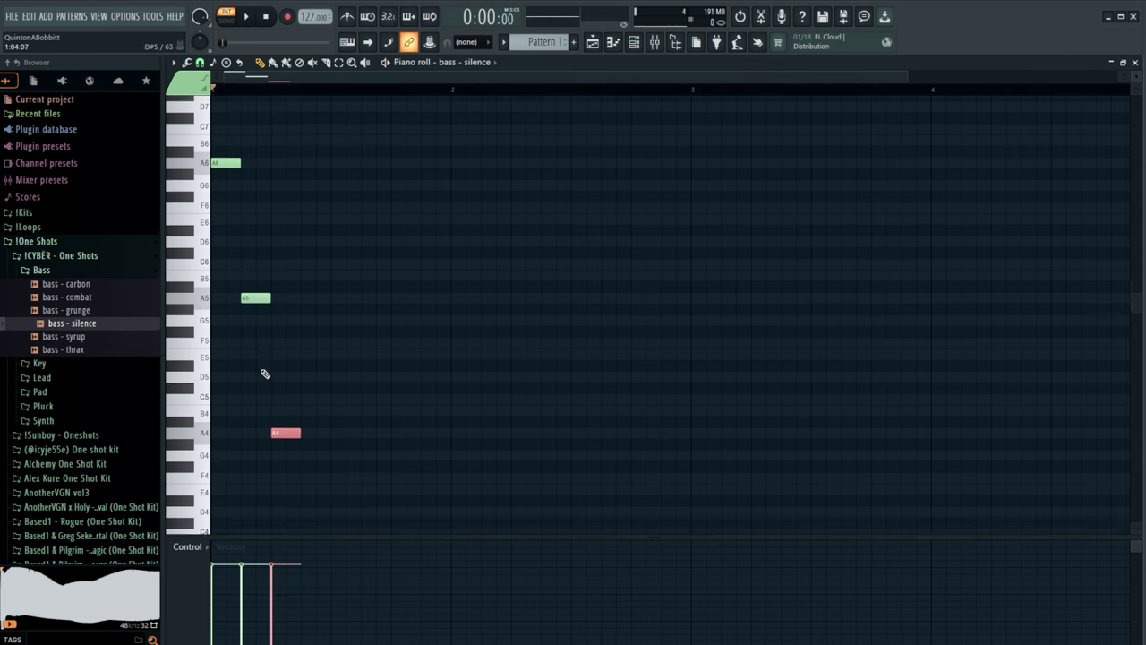
pyautogui.press('space')
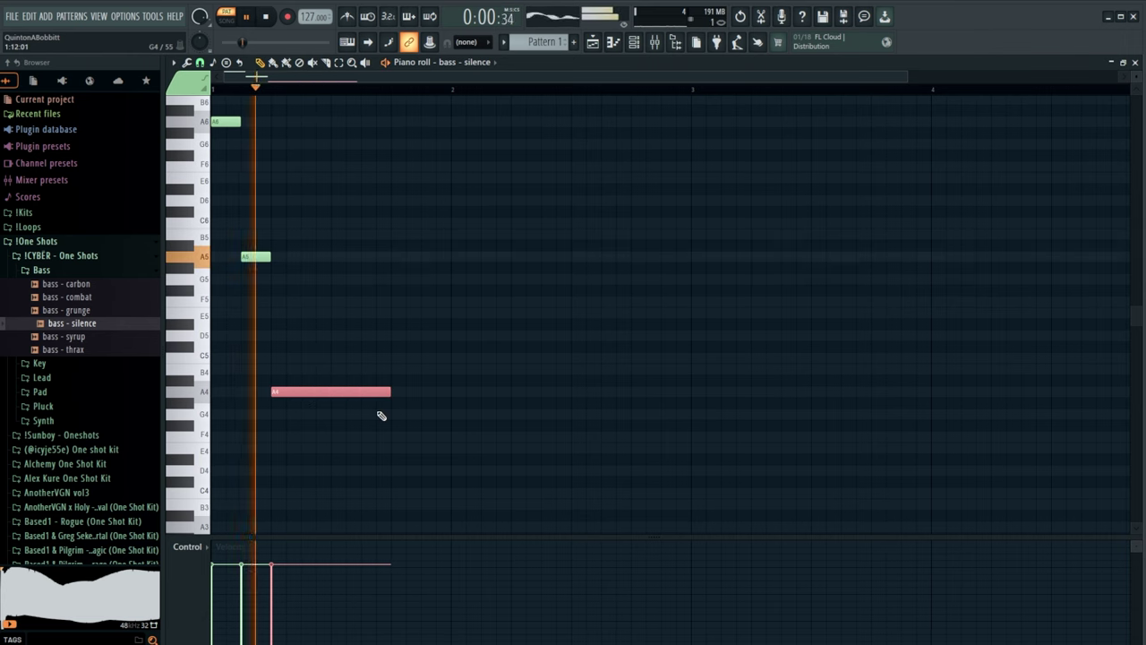
# - Add a two-step D6 note after the long A4 note, followed by a D5 note lengthened to six steps
pyautogui.scroll(-1, 382, 410)
pyautogui.press('space')
pyautogui.scroll(1, 494, 287)
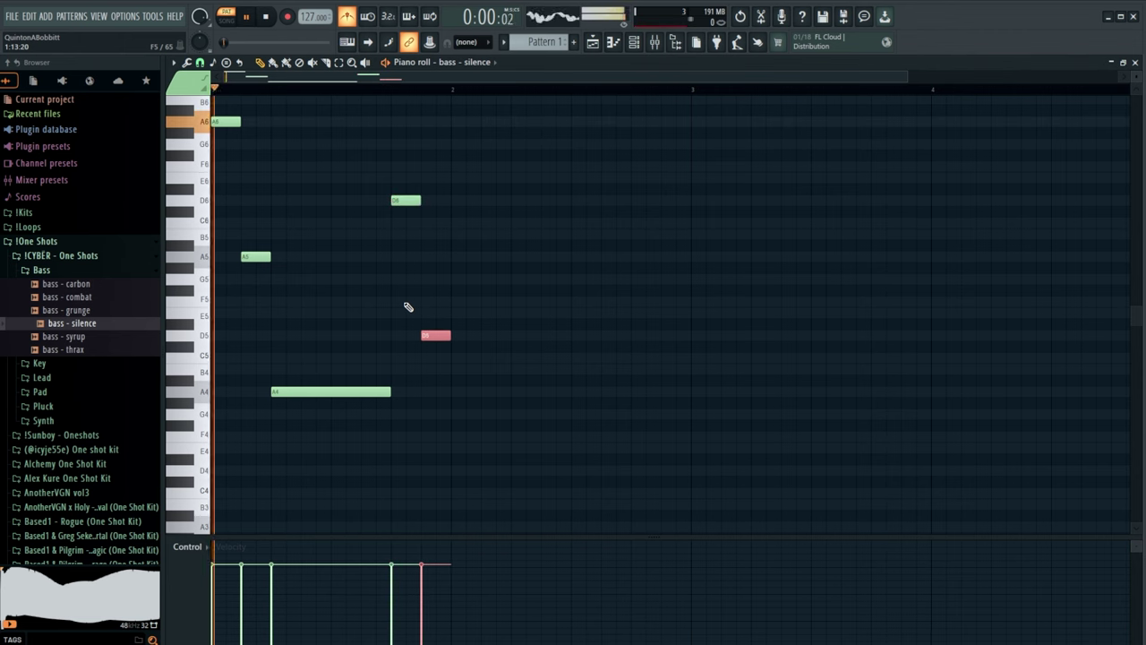
pyautogui.press('space')
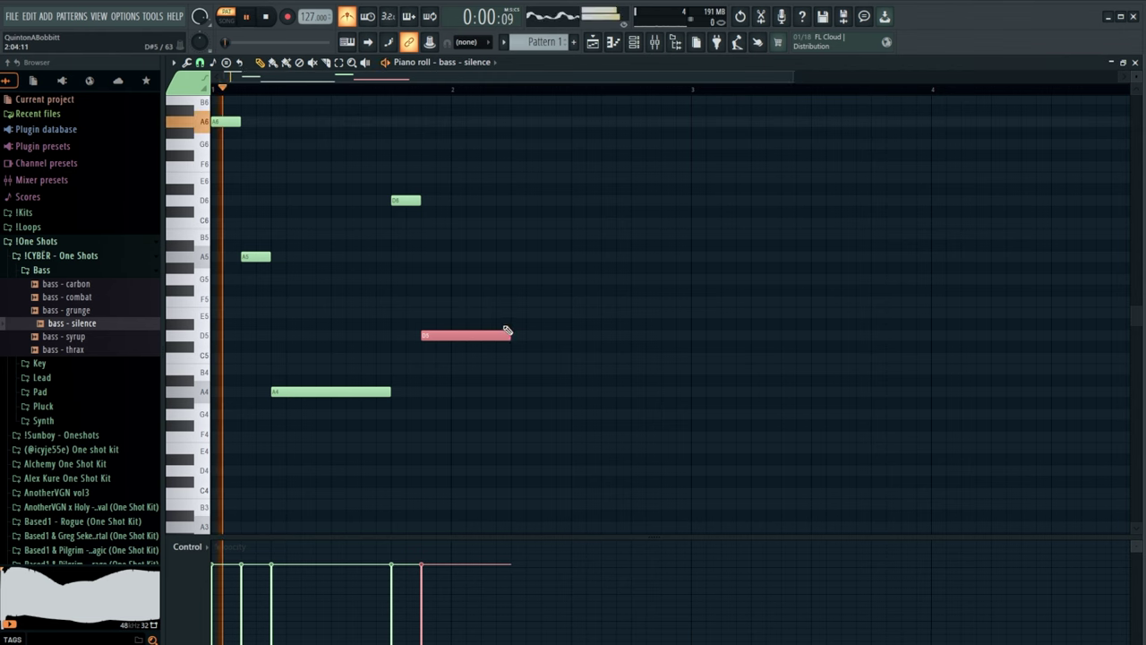
# - Try an eight-step F5 note and a four-step E5 note after the D5 note, and delete both
pyautogui.click(513, 302)
pyautogui.moveTo(601, 302); pyautogui.dragTo(630, 302)
pyautogui.click(630, 312)
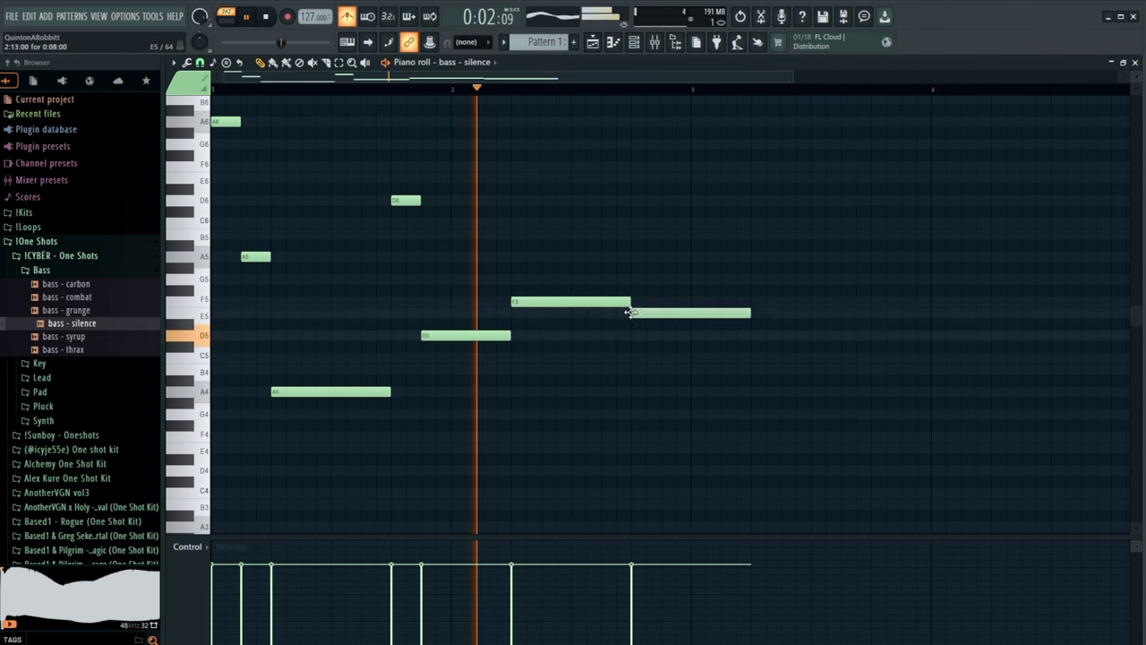
pyautogui.moveTo(746, 312); pyautogui.dragTo(686, 312)
pyautogui.rightClick(564, 302)
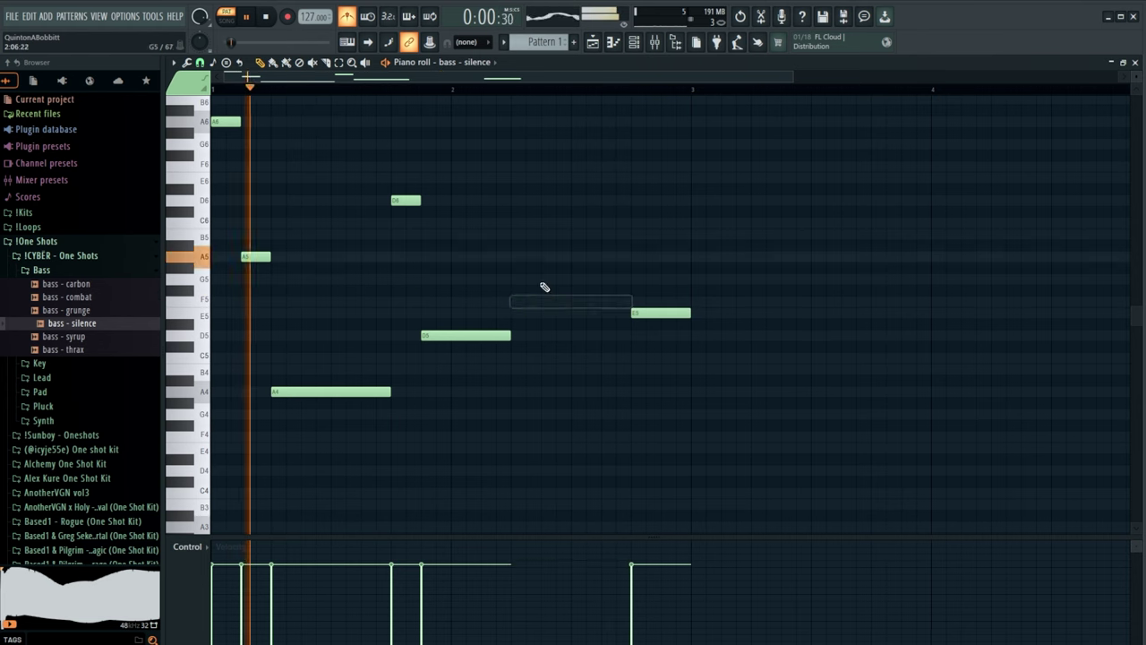
pyautogui.rightClick(646, 312)
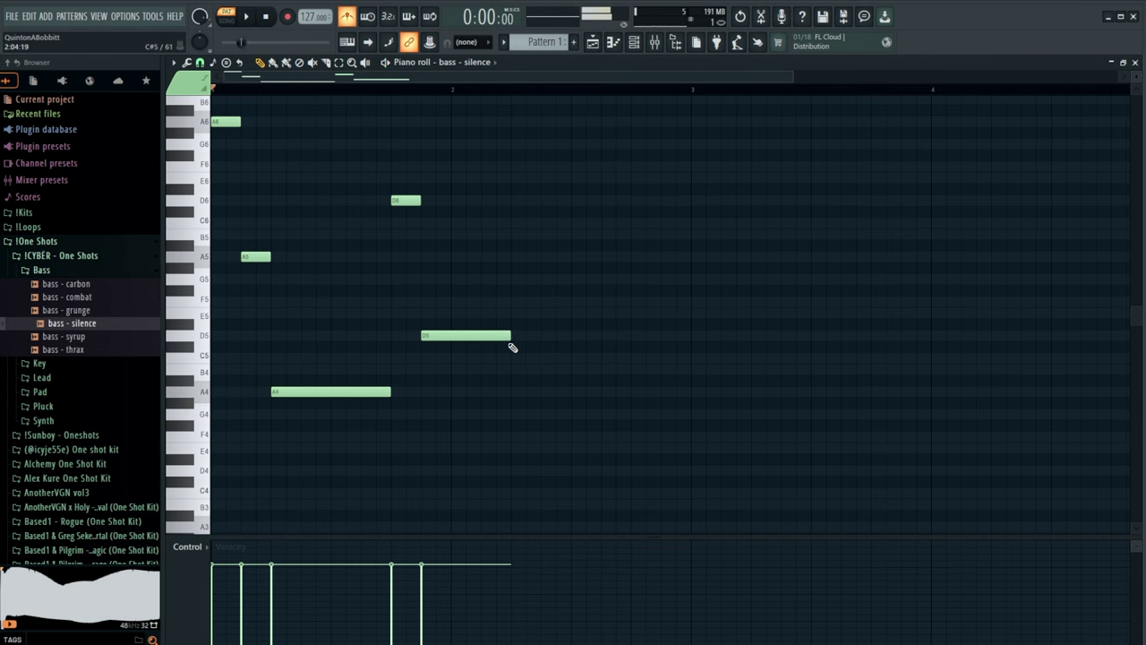
# - Lengthen the D5 note to fourteen steps and add a four-step B4 note after it at 2:13
pyautogui.press('space')
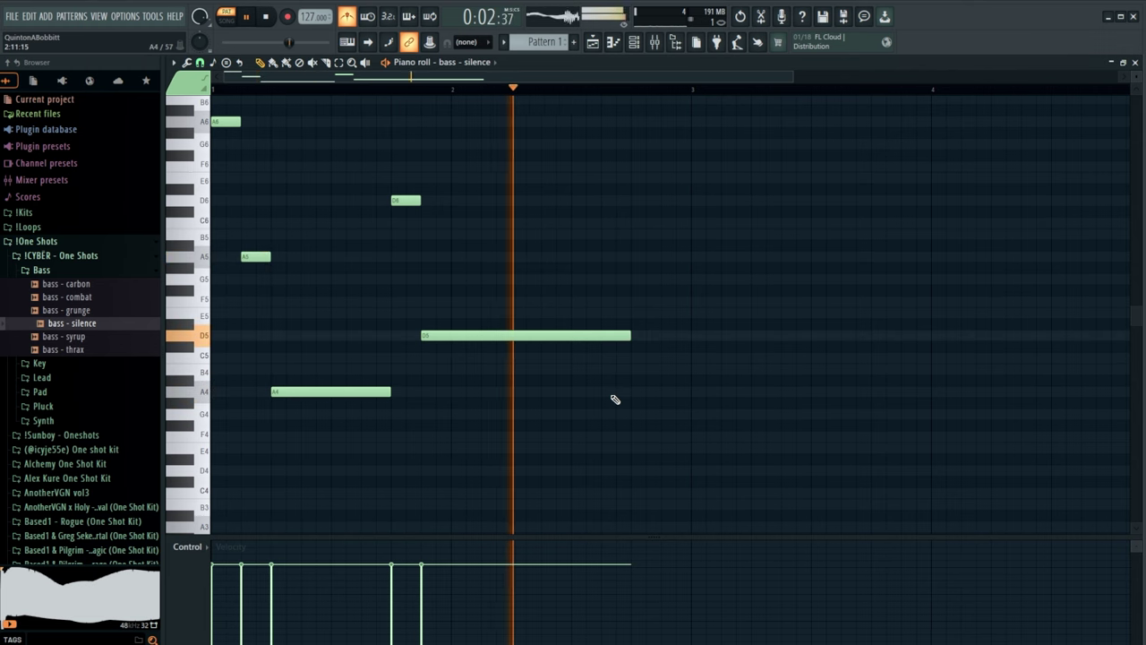
pyautogui.press('space')
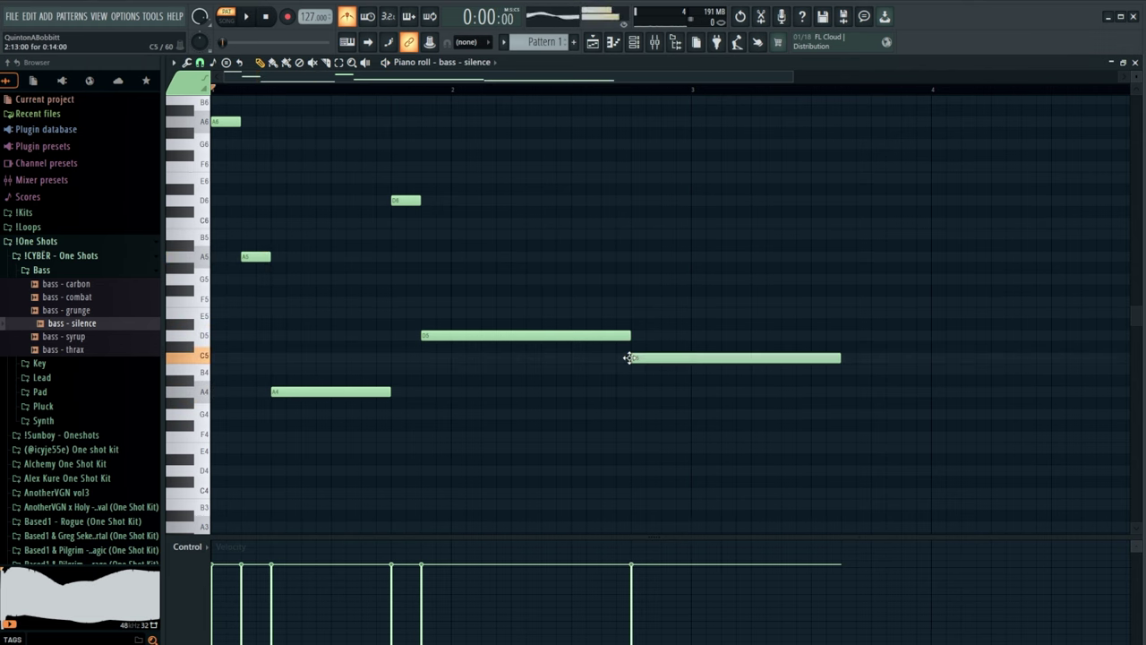
pyautogui.moveTo(627, 357); pyautogui.dragTo(632, 372)
pyautogui.moveTo(840, 369); pyautogui.dragTo(690, 371)
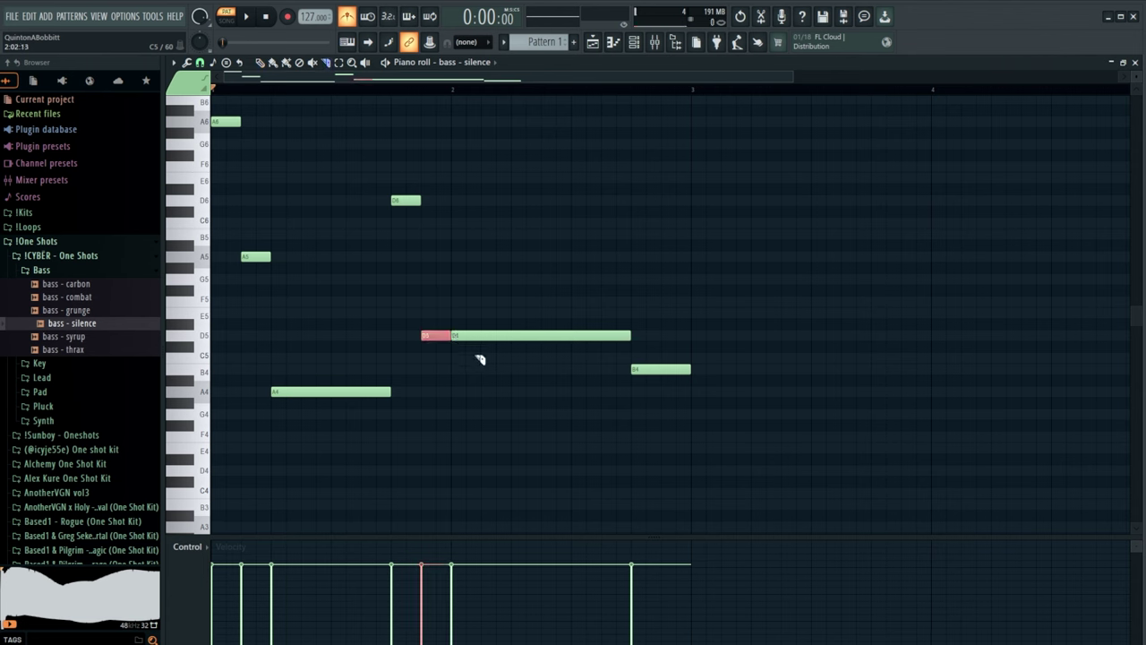
# - Slice the D5 note at bar 2, drop its second part to G4 filling the bar, and delete the B4 note
pyautogui.moveTo(503, 338); pyautogui.dragTo(503, 414)
pyautogui.press('space')
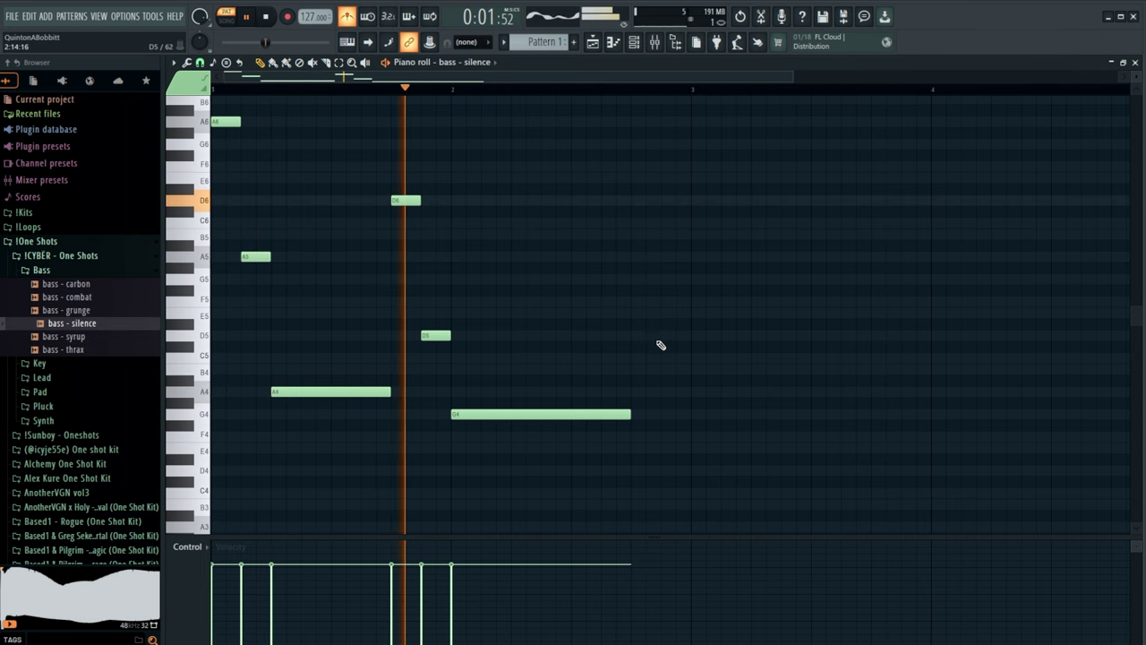
pyautogui.moveTo(629, 414); pyautogui.dragTo(685, 414)
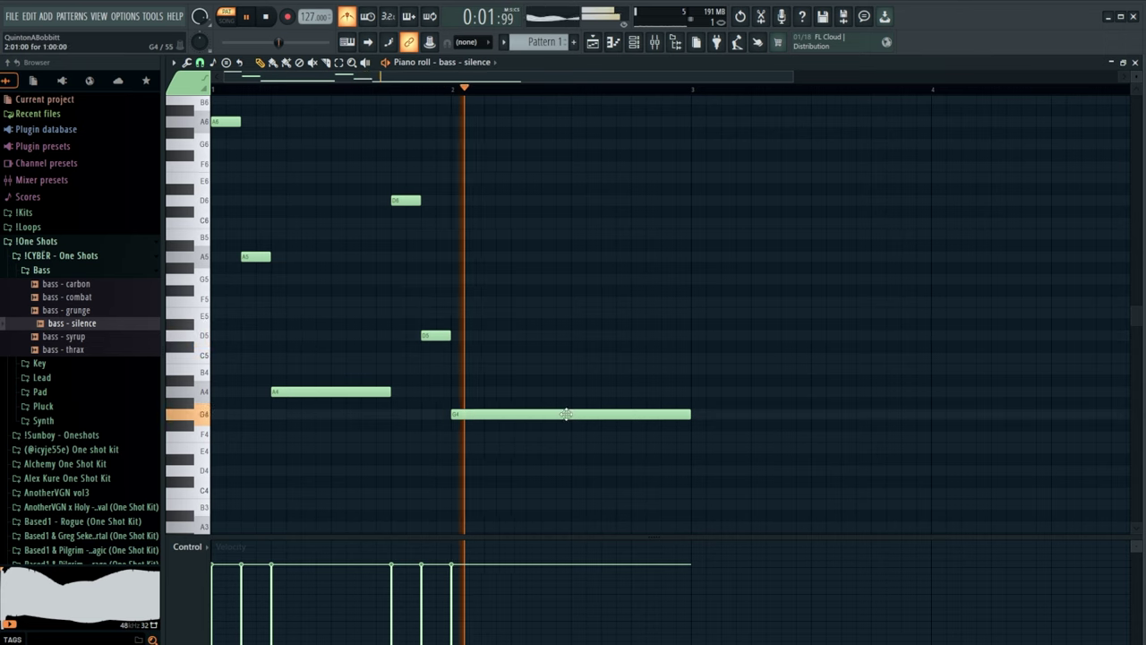
# - Transpose all notes up an octave, move the long bar 2 note down to D5, and play the pattern
pyautogui.hotkey('ctrl', 'Up')
pyautogui.press('space')
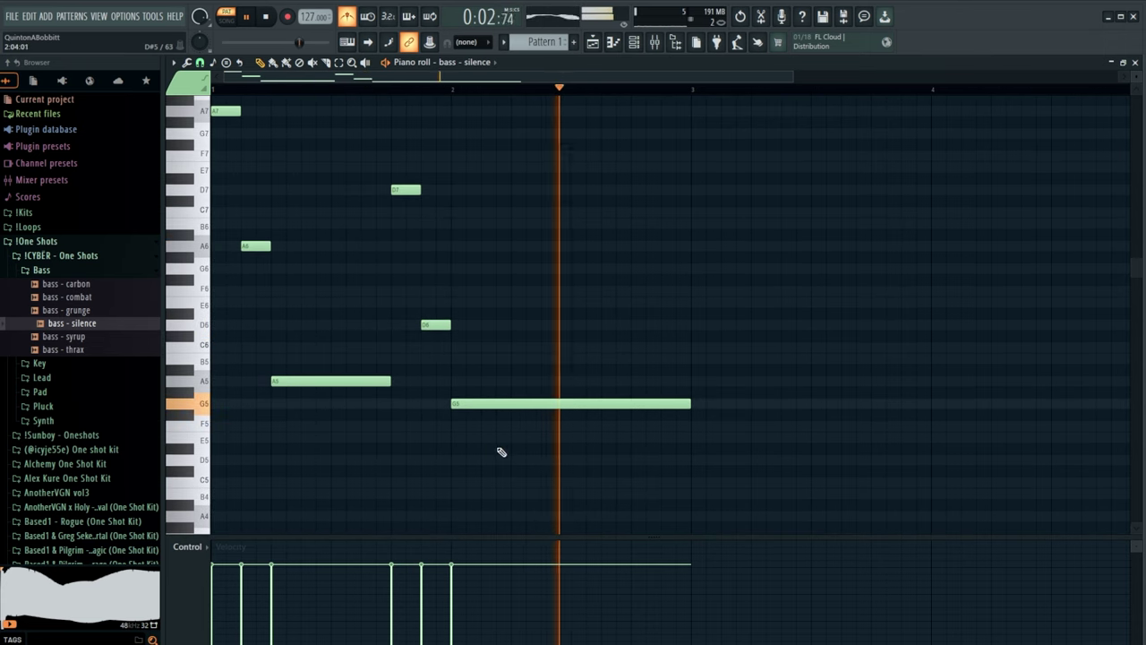
pyautogui.moveTo(500, 411); pyautogui.dragTo(503, 445)
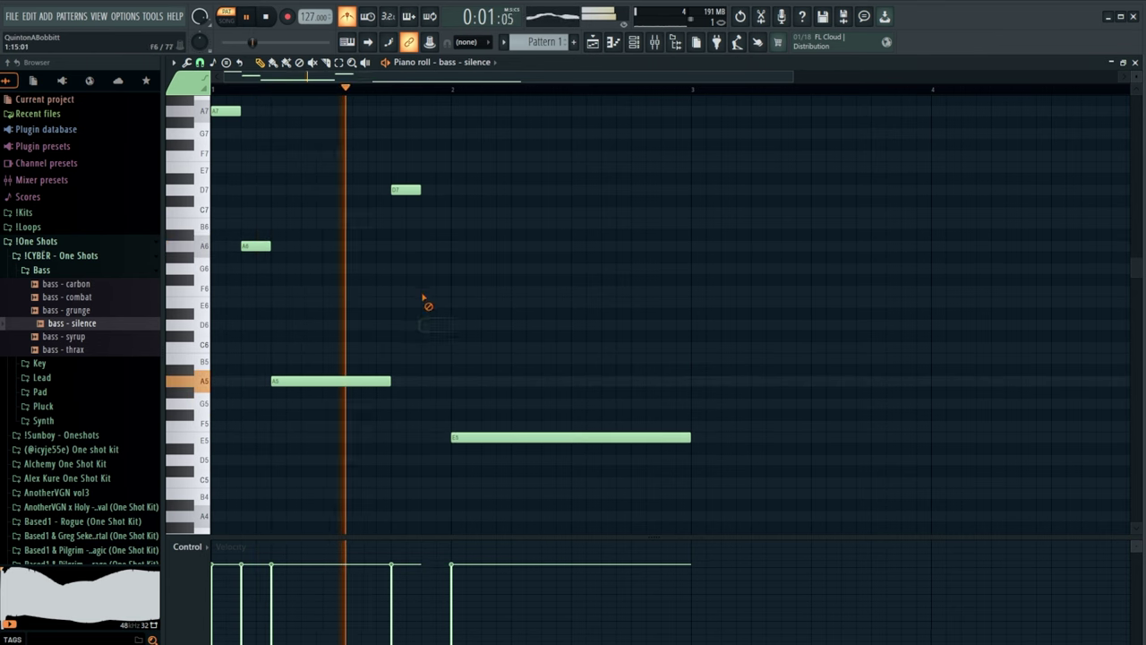
pyautogui.moveTo(476, 437); pyautogui.dragTo(474, 463)
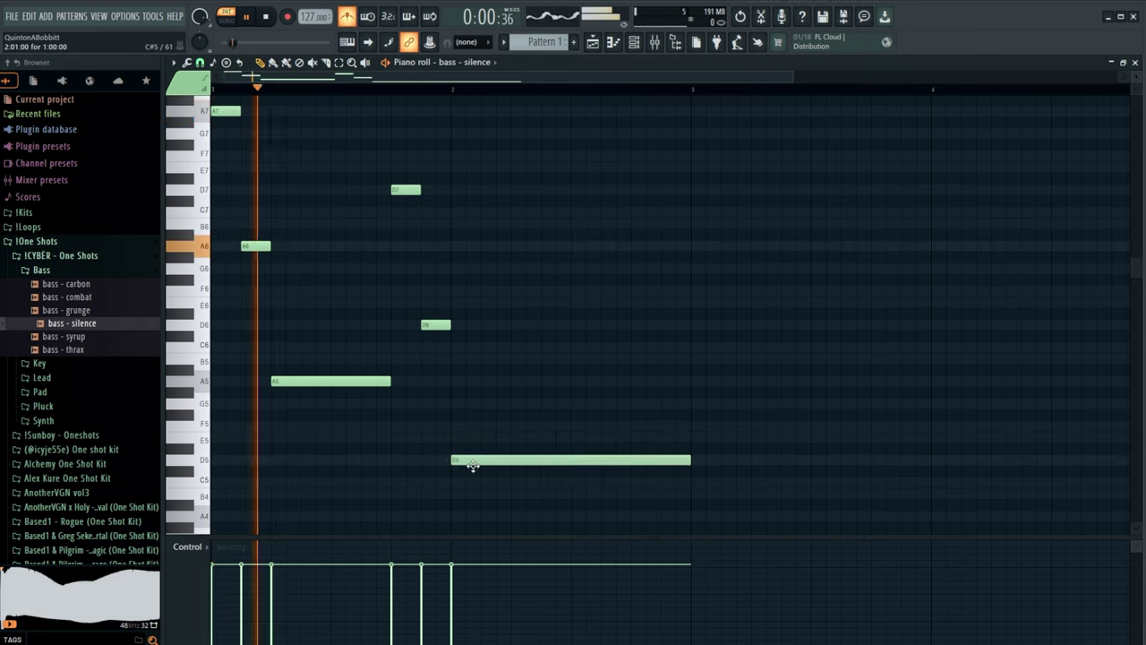
pyautogui.scroll(-3, 473, 464)
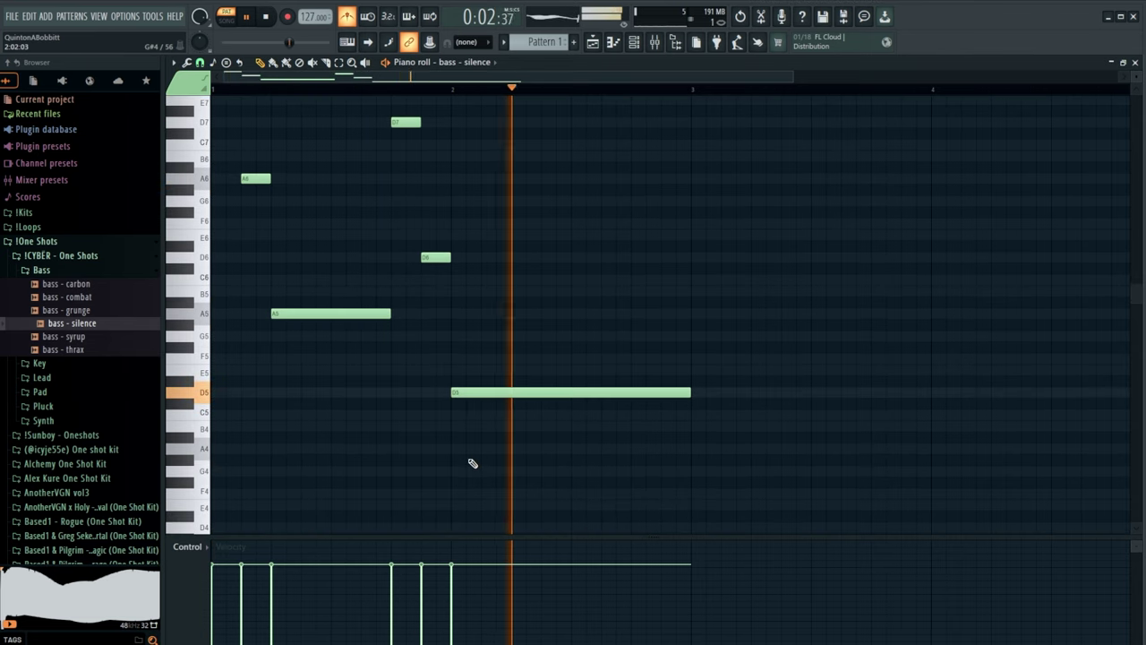
pyautogui.press('space')
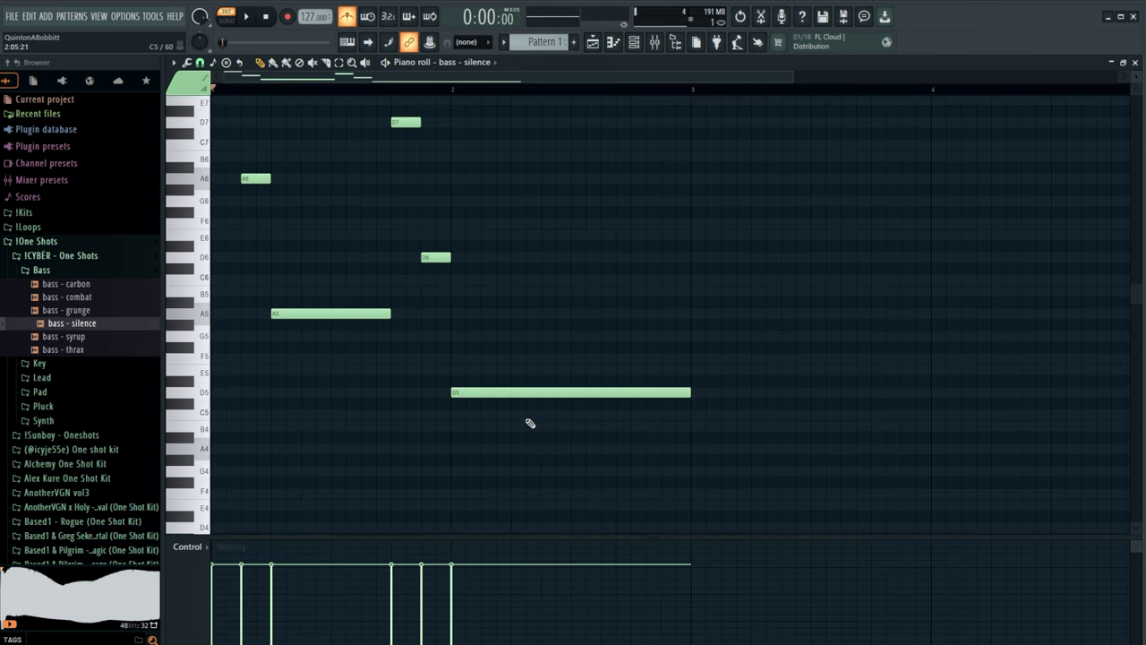
pyautogui.press('space')
# - Replace the long D5 note in bar 2 with a bar-long note, trying B5 first and settling on C6
pyautogui.rightClick(633, 392)
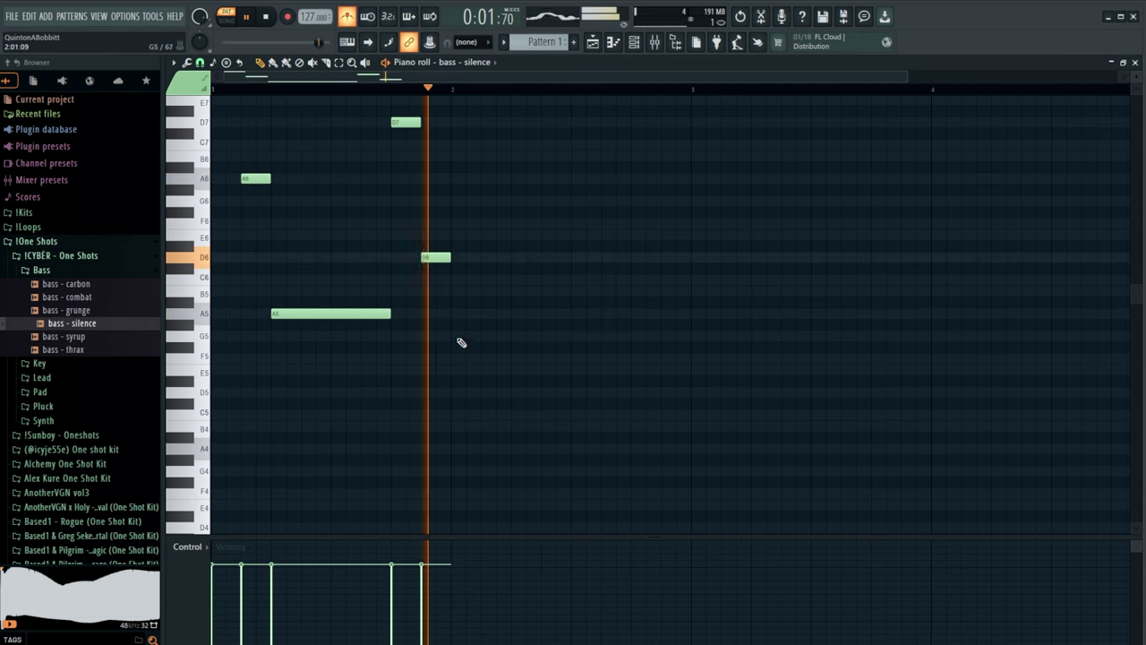
pyautogui.click(451, 290)
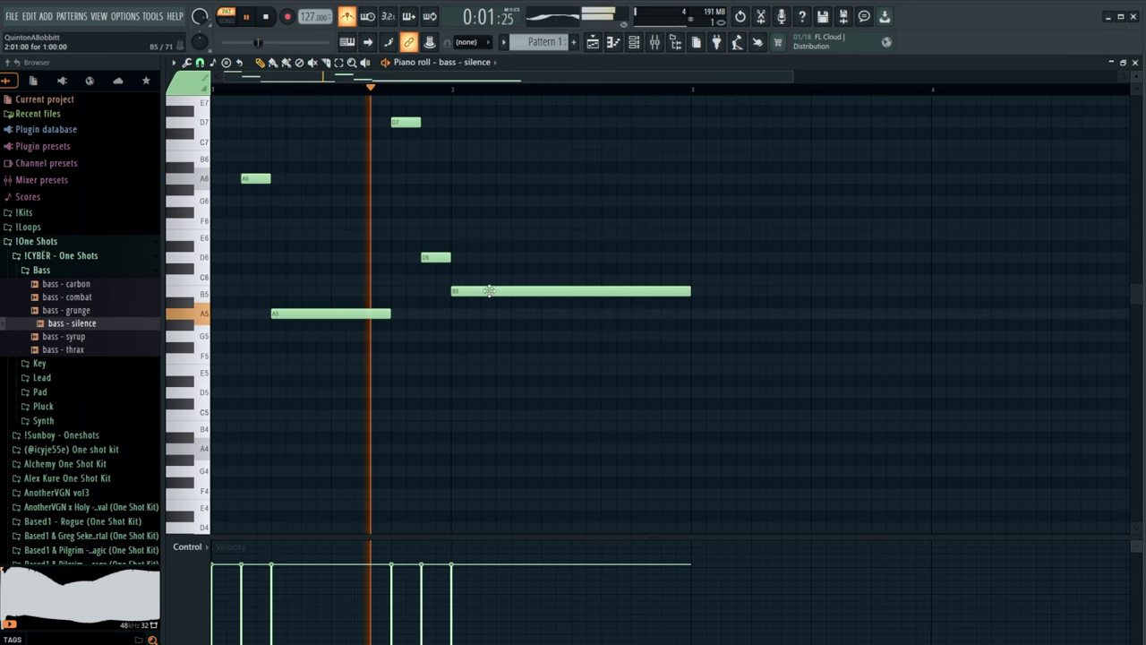
pyautogui.scroll(3, 551, 381)
pyautogui.rightClick(463, 358)
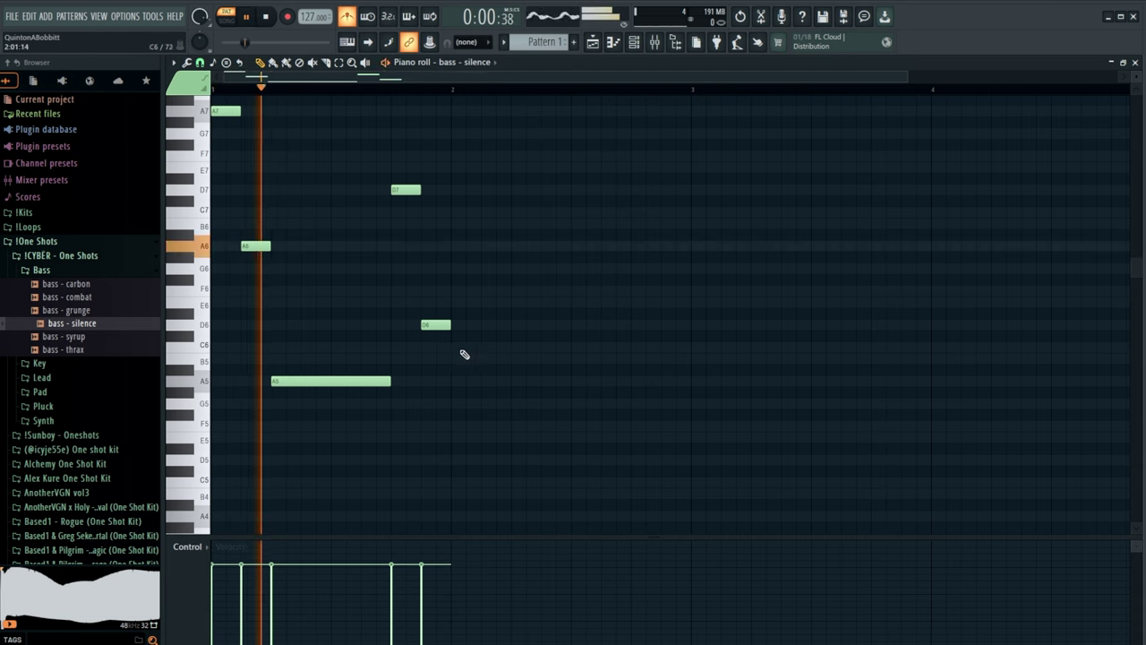
pyautogui.click(488, 347)
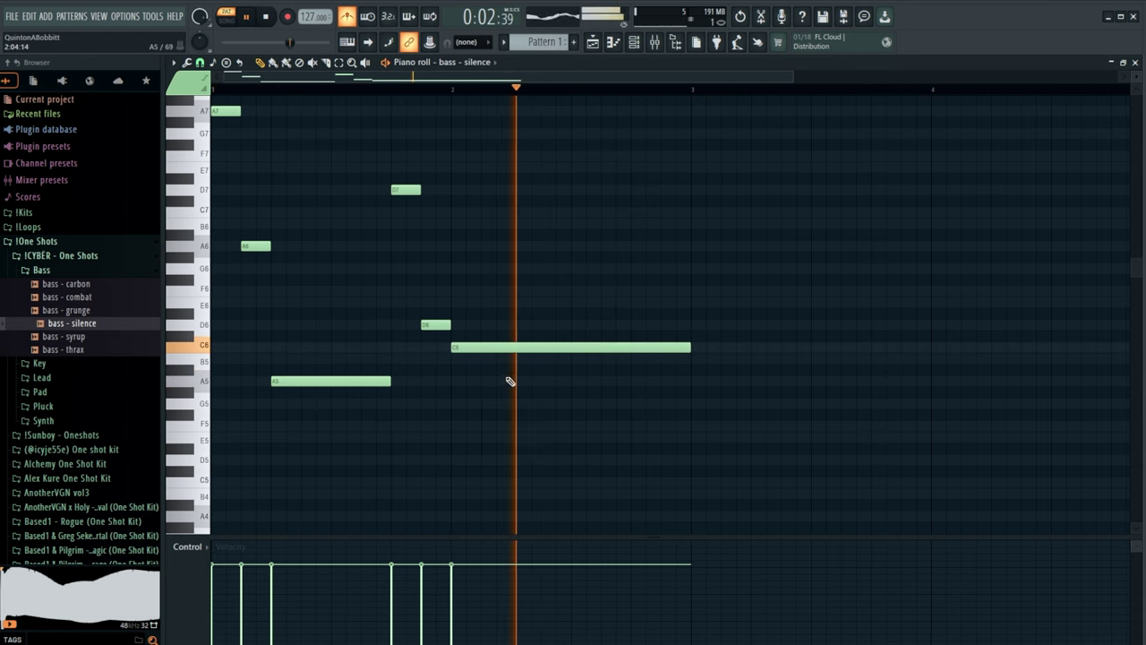
# - Transpose the whole pattern down an octave and lower the two short D notes before bar 2 to C6 and C5
pyautogui.hotkey('ctrl', 'Down')
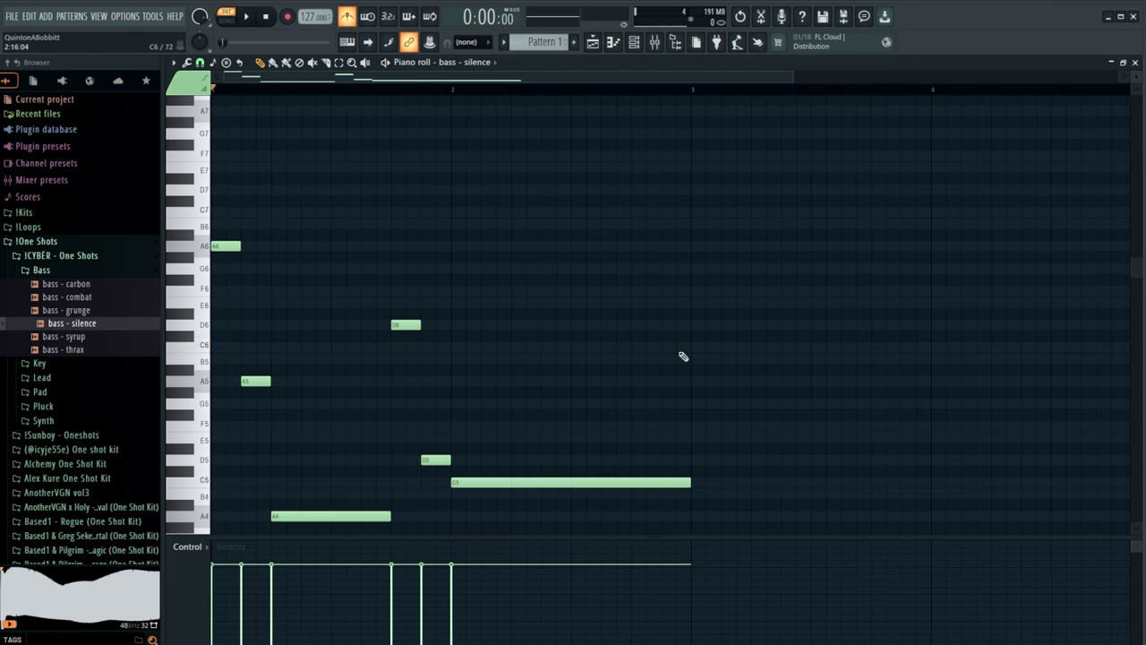
pyautogui.scroll(-4, 564, 333)
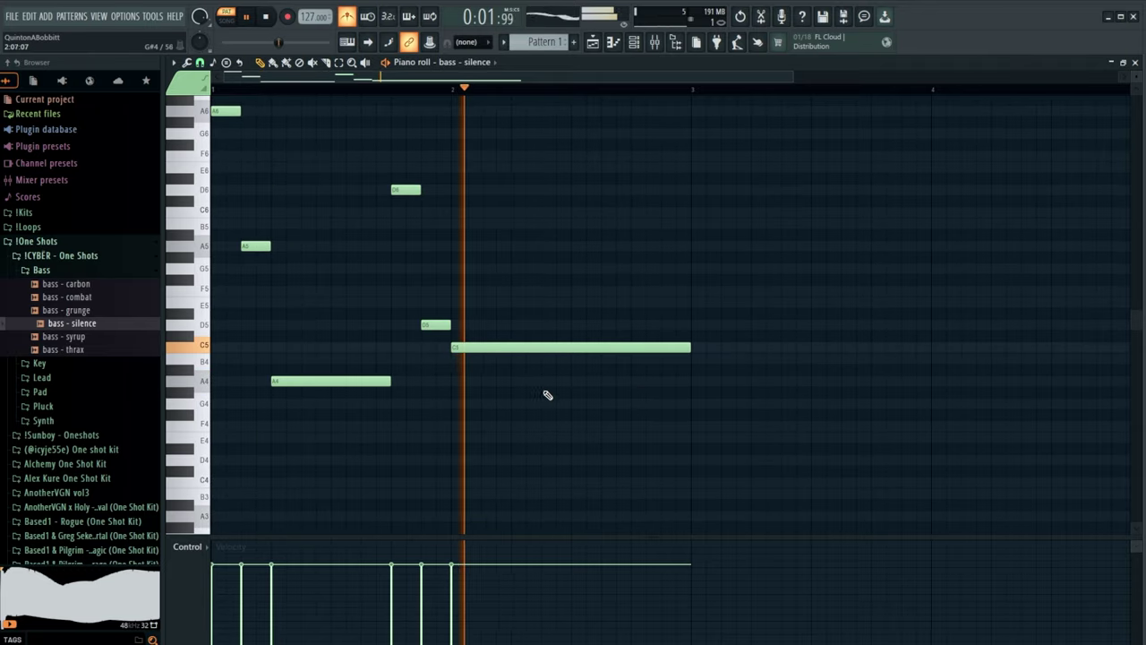
pyautogui.press('space')
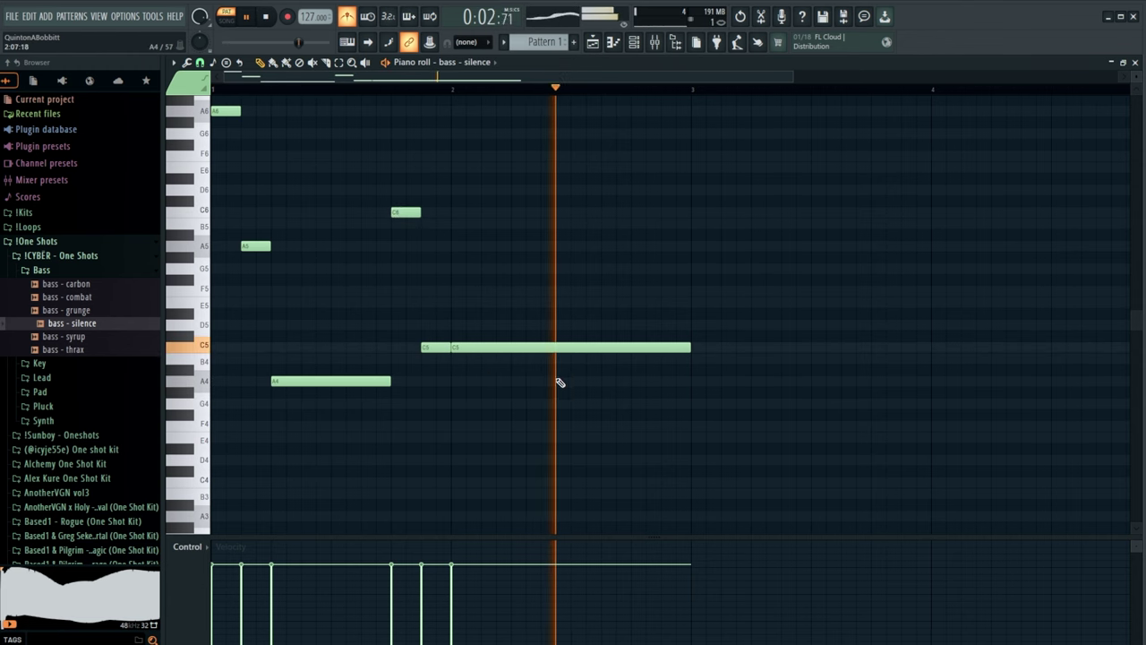
# - Raise the two short C notes before bar 2 by an octave, to C7 and C6, and play the pattern
pyautogui.click(439, 347)
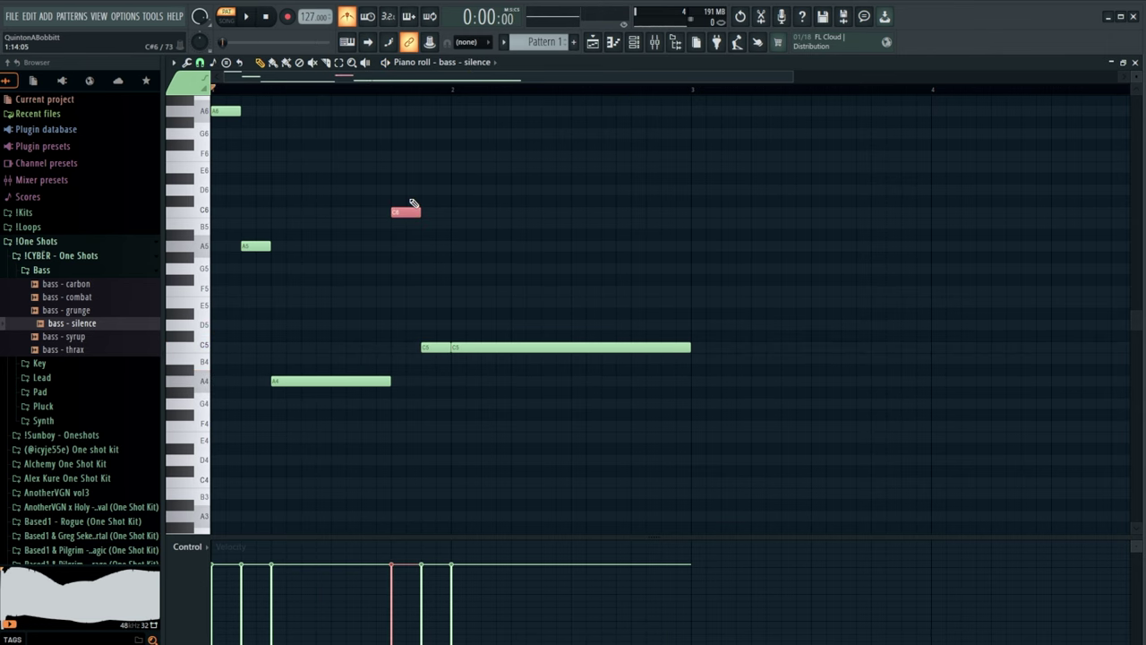
pyautogui.press('space')
pyautogui.hotkey('ctrl', 'Up')
pyautogui.keyDown('ctrl'); pyautogui.click(436, 381); pyautogui.keyUp('ctrl')
pyautogui.hotkey('ctrl', 'Up')
pyautogui.press('space')
pyautogui.press('space')
# - Add a two-step B4 note at 2:11 beneath the long C5 note and turn it into a slide note
pyautogui.keyDown('ctrl'); pyautogui.click(528, 275); pyautogui.keyUp('ctrl')
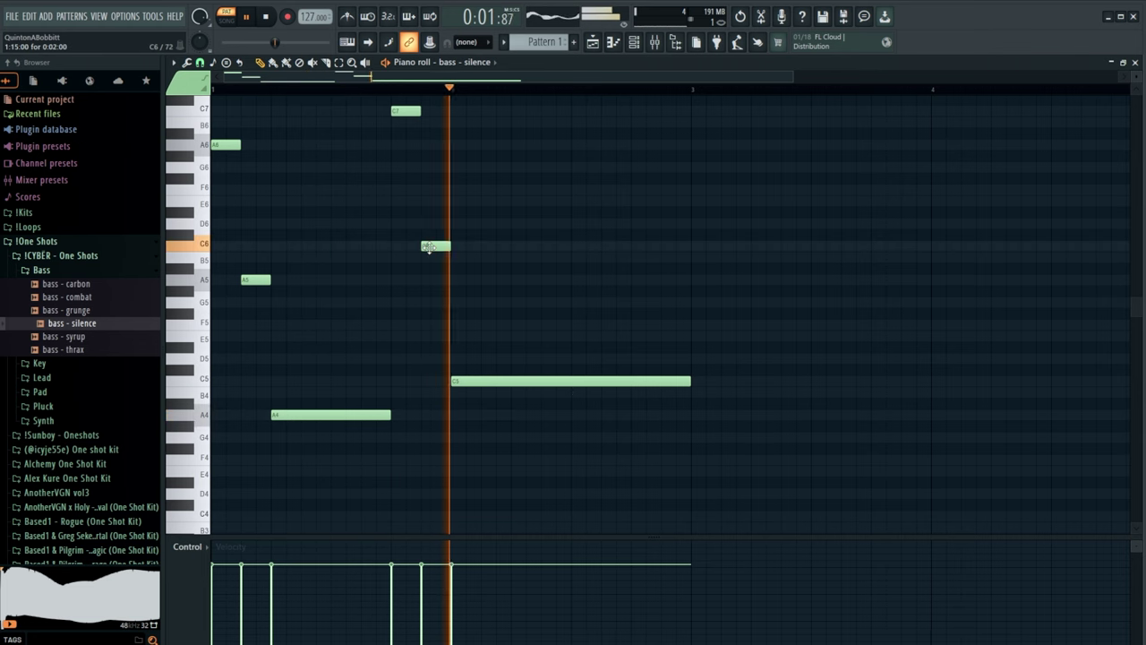
pyautogui.click(606, 405)
pyautogui.moveTo(606, 413); pyautogui.dragTo(605, 392)
pyautogui.doubleClick(608, 393)
pyautogui.click(511, 308)
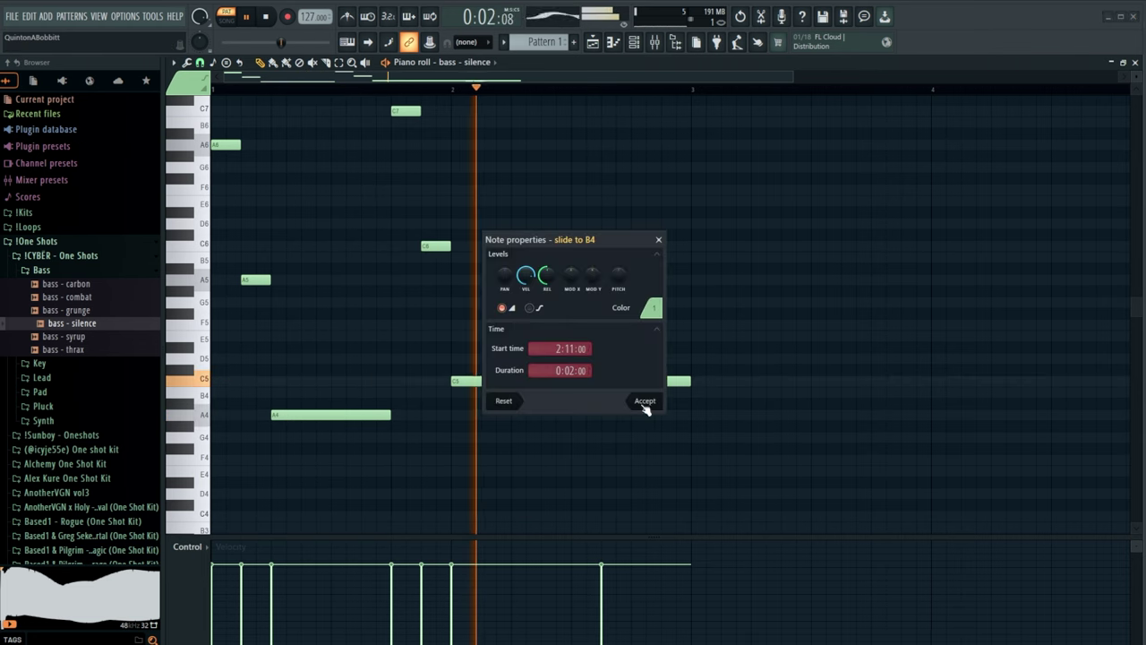
pyautogui.click(641, 401)
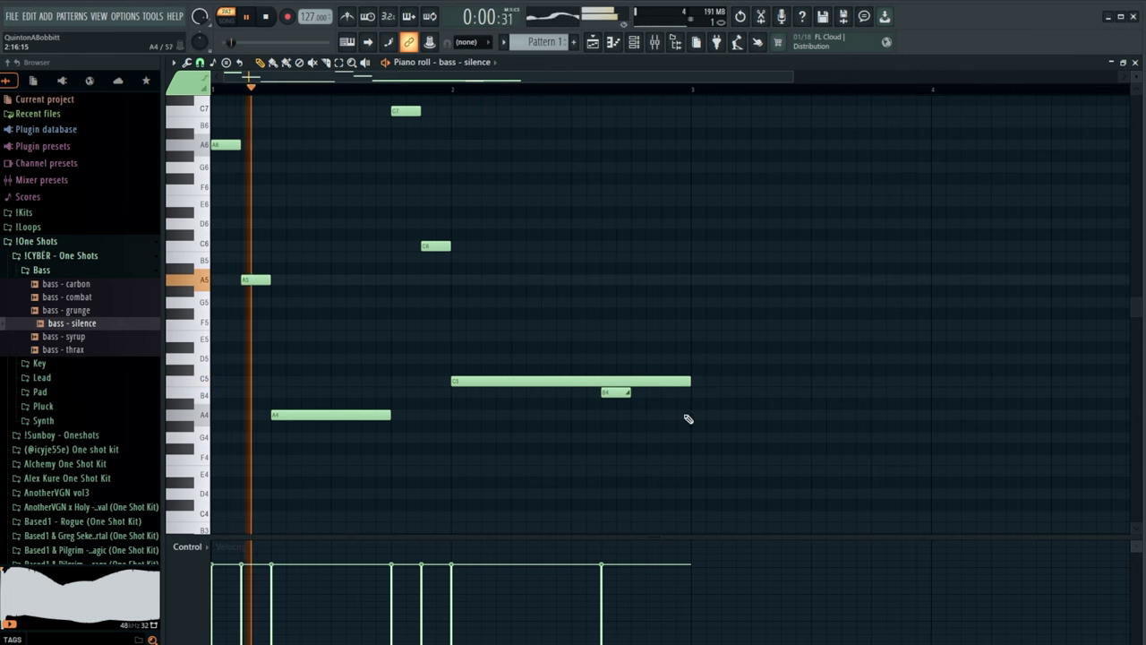
# - Try the slide note on G4 during playback and return it to B4
pyautogui.moveTo(616, 393); pyautogui.dragTo(621, 439)
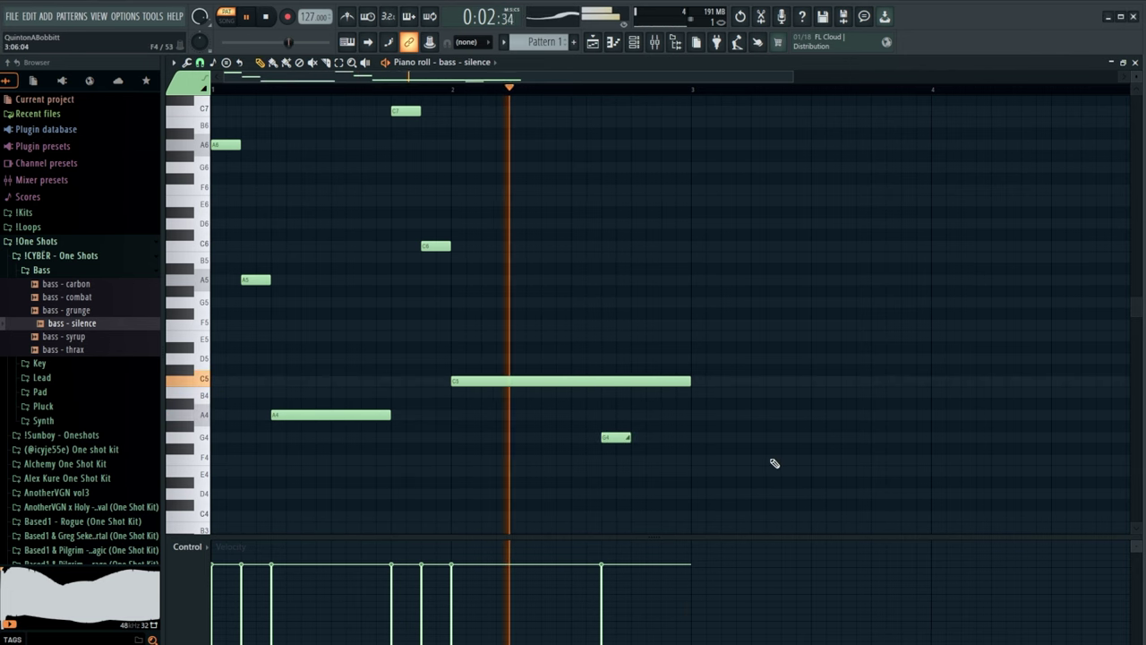
pyautogui.moveTo(622, 438); pyautogui.dragTo(617, 393)
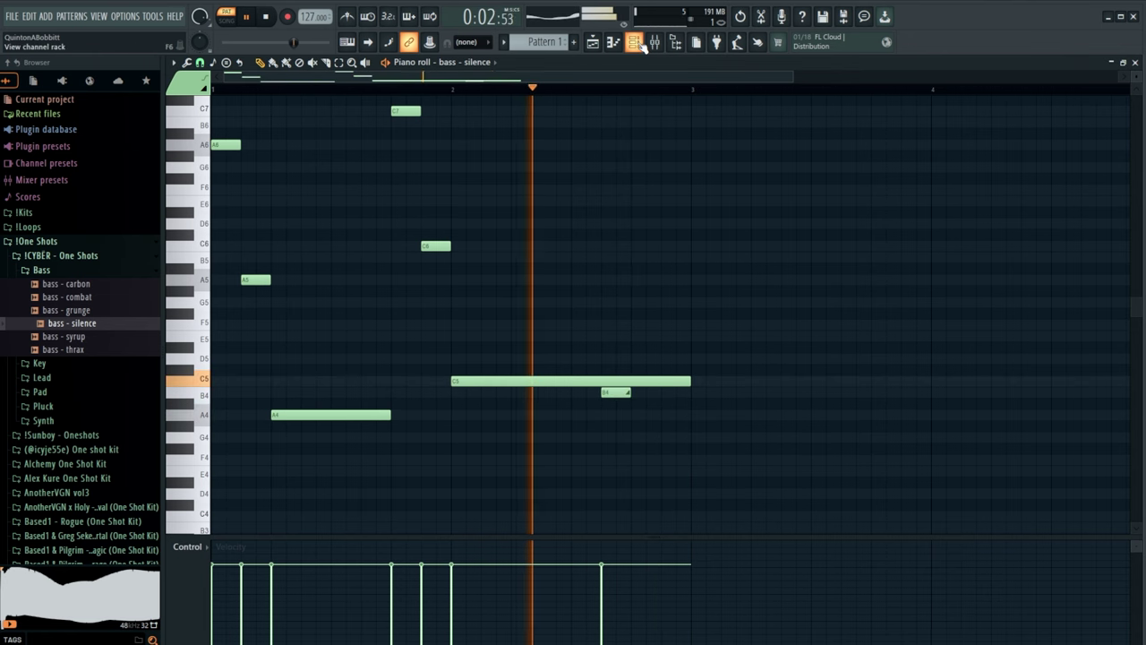
pyautogui.click(637, 43)
pyautogui.press('F6')
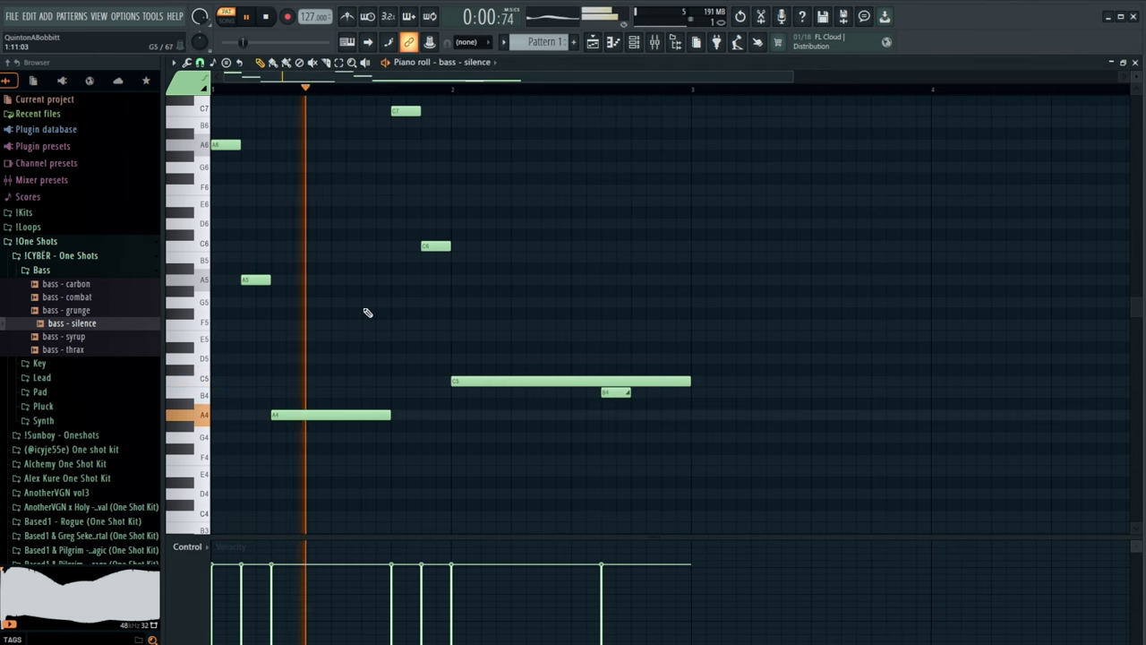
# - Duplicate the two-bar bass pattern into bars 3 and 4
pyautogui.hotkey('ctrl', 'b')
pyautogui.scroll(-3, 377, 89)
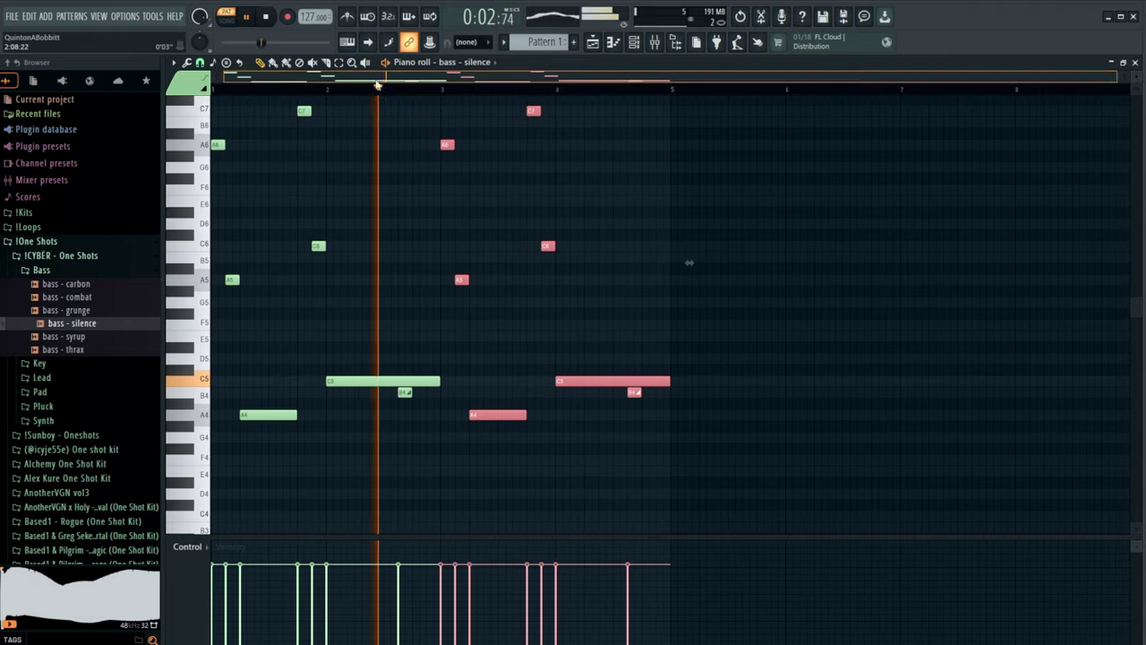
# - Add an Omnisphere instrument as a new channel in the channel rack
pyautogui.click(636, 43)
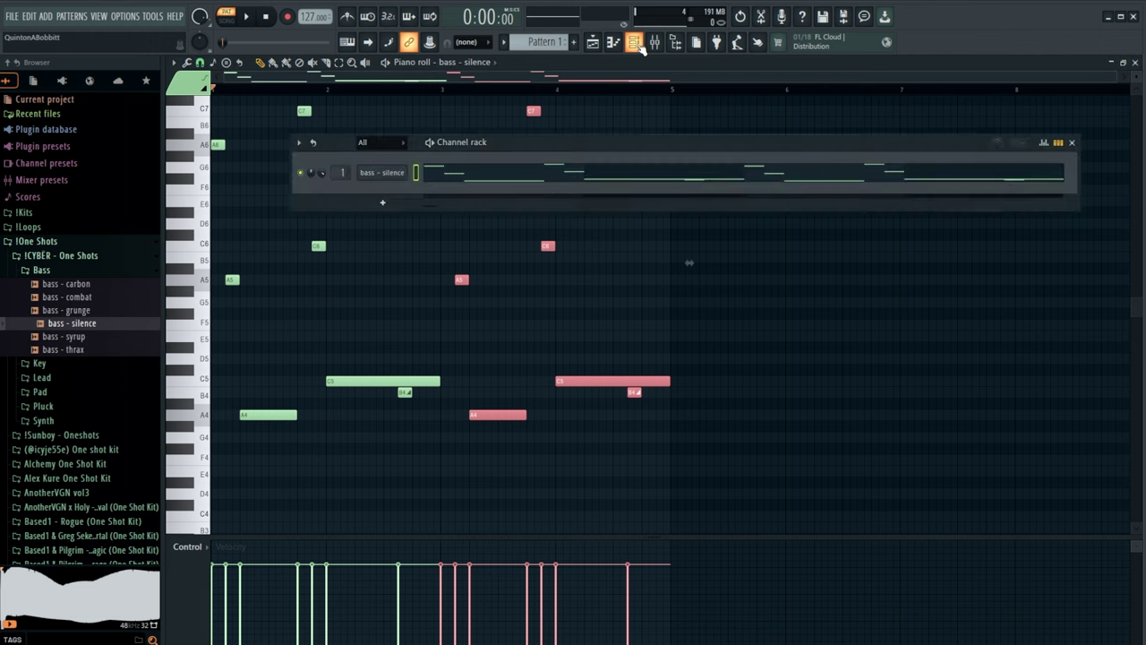
pyautogui.click(369, 207)
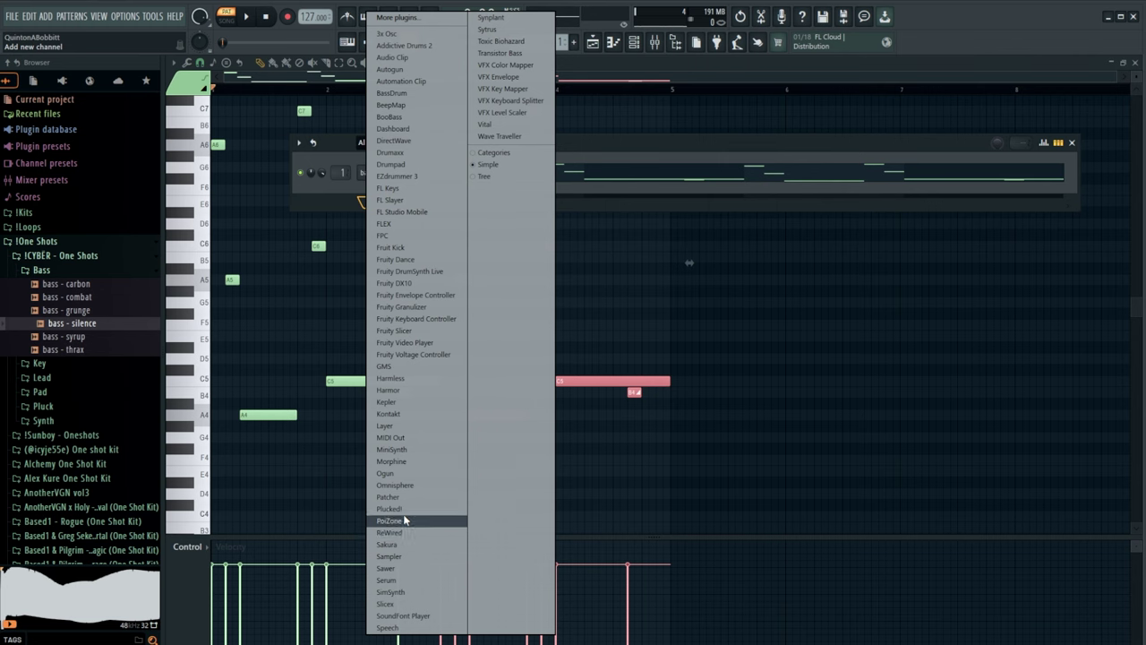
pyautogui.click(397, 487)
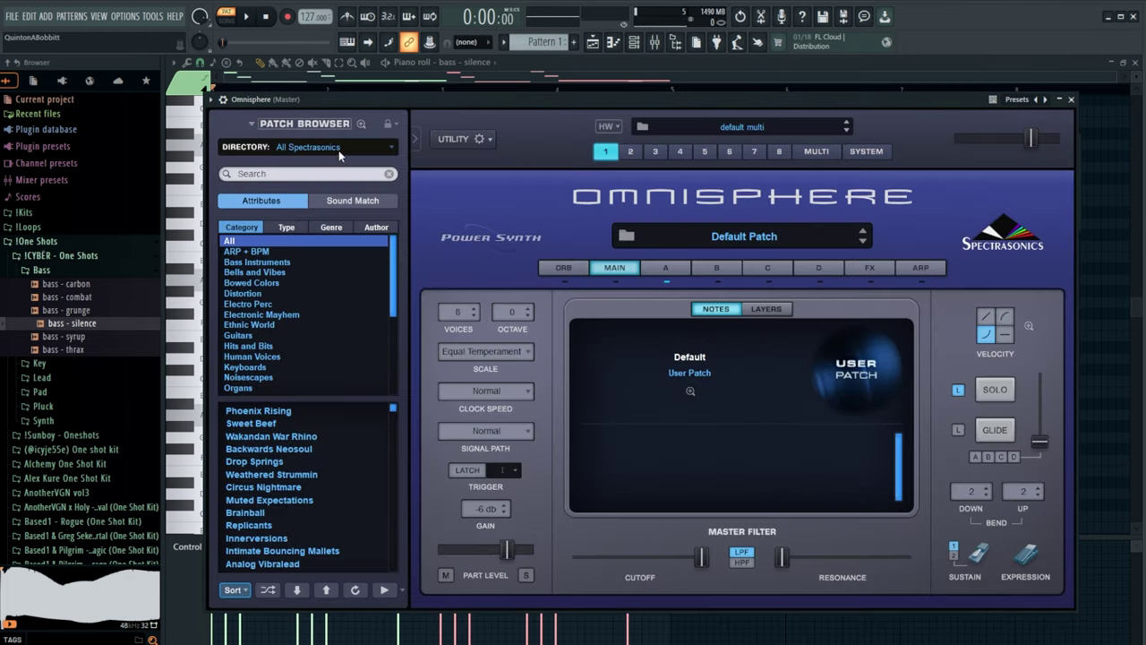
# - Audition arp patches from the DrumVault - Cobalt bank in Omnisphere and load Arp - Dormant
pyautogui.click(312, 125)
pyautogui.click(311, 126)
pyautogui.click(343, 147)
pyautogui.moveTo(349, 356)
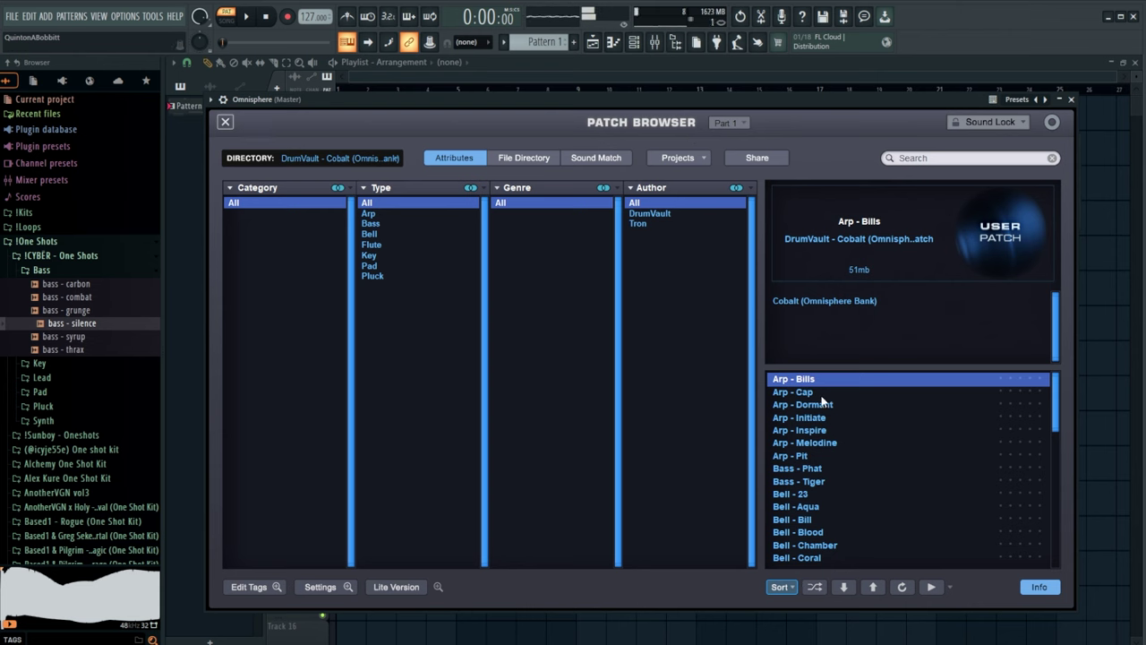
pyautogui.click(797, 392)
pyautogui.click(824, 405)
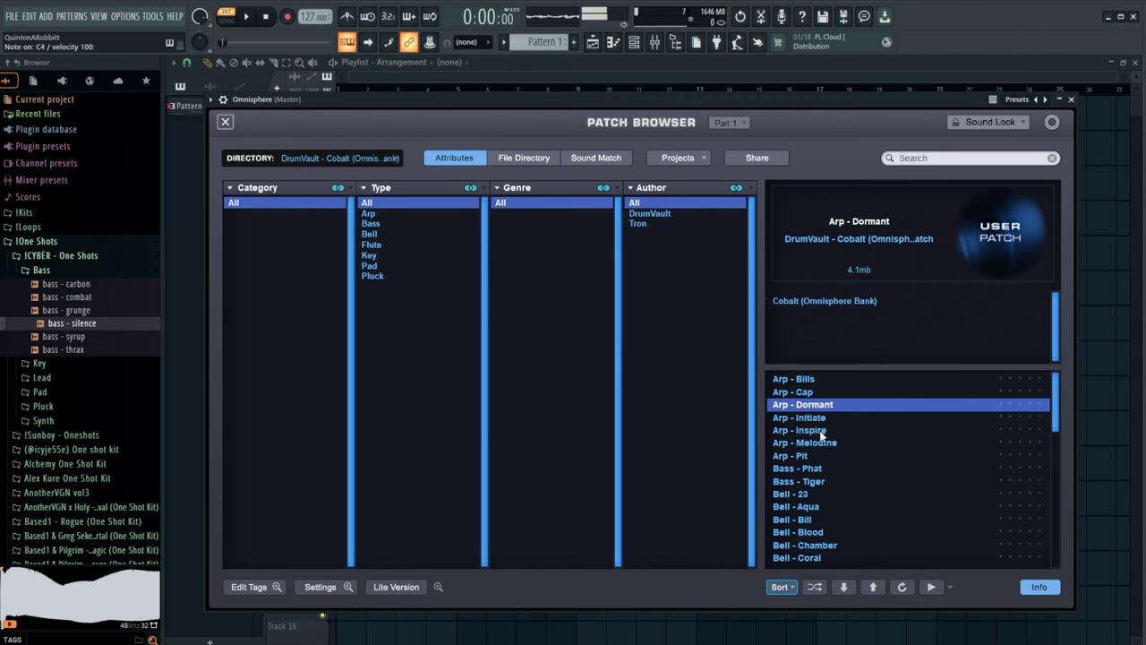
pyautogui.click(819, 419)
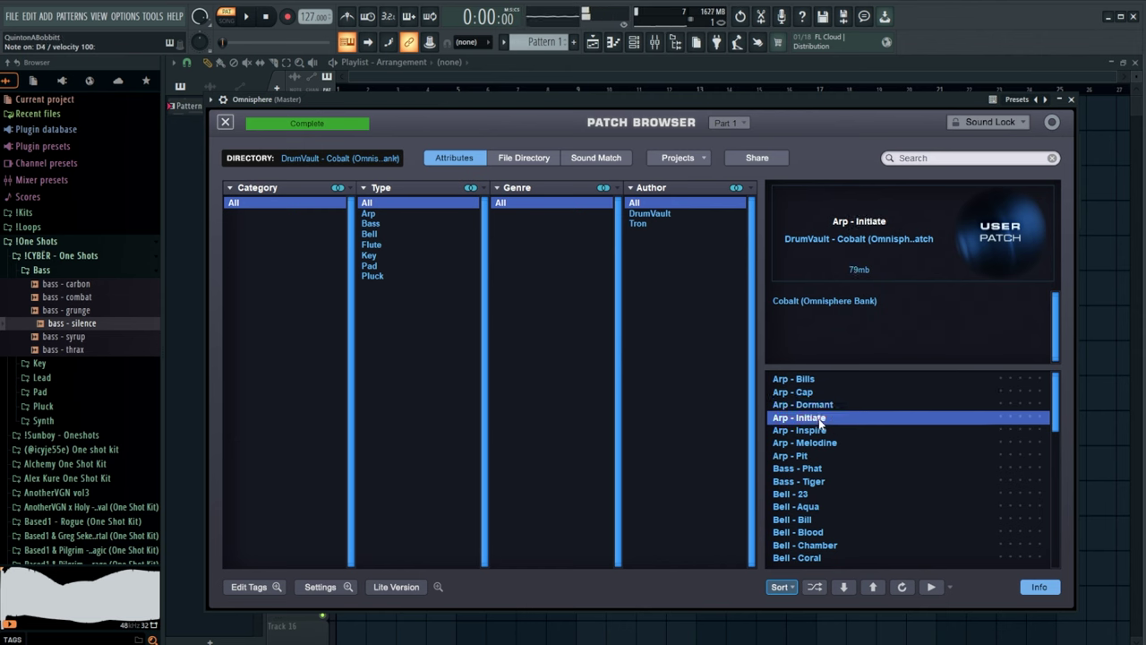
pyautogui.click(826, 405)
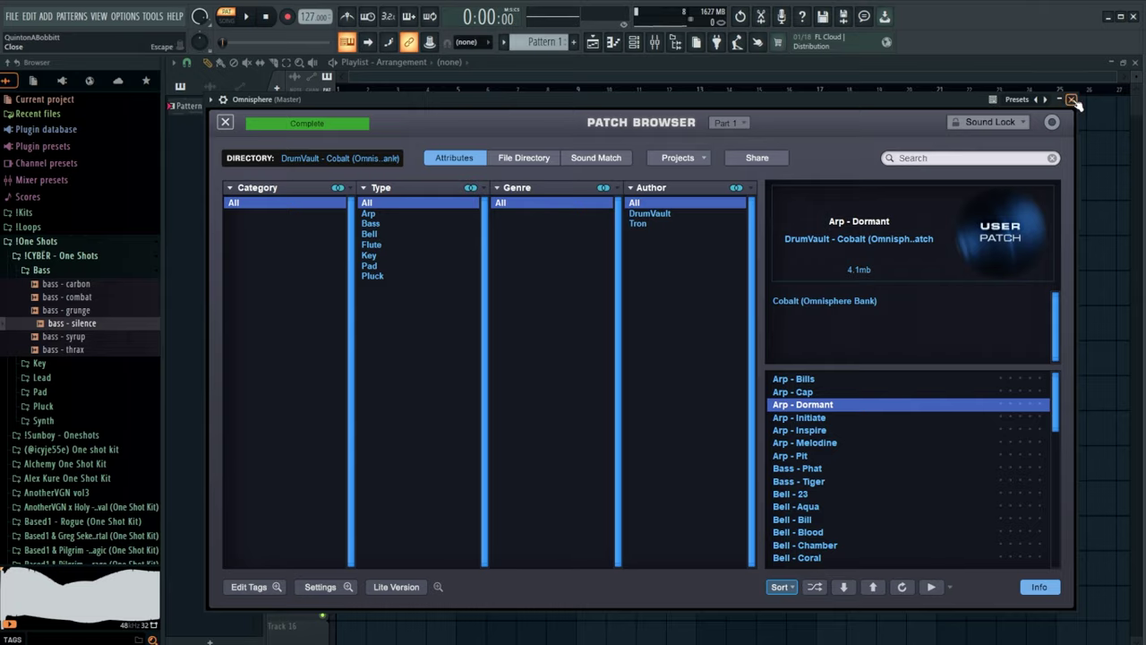
pyautogui.click(1072, 100)
# - Place a one-bar A3 note without slide in bar 1 of the Omnisphere channel's piano roll
pyautogui.rightClick(392, 190)
pyautogui.click(452, 190)
pyautogui.click(227, 305)
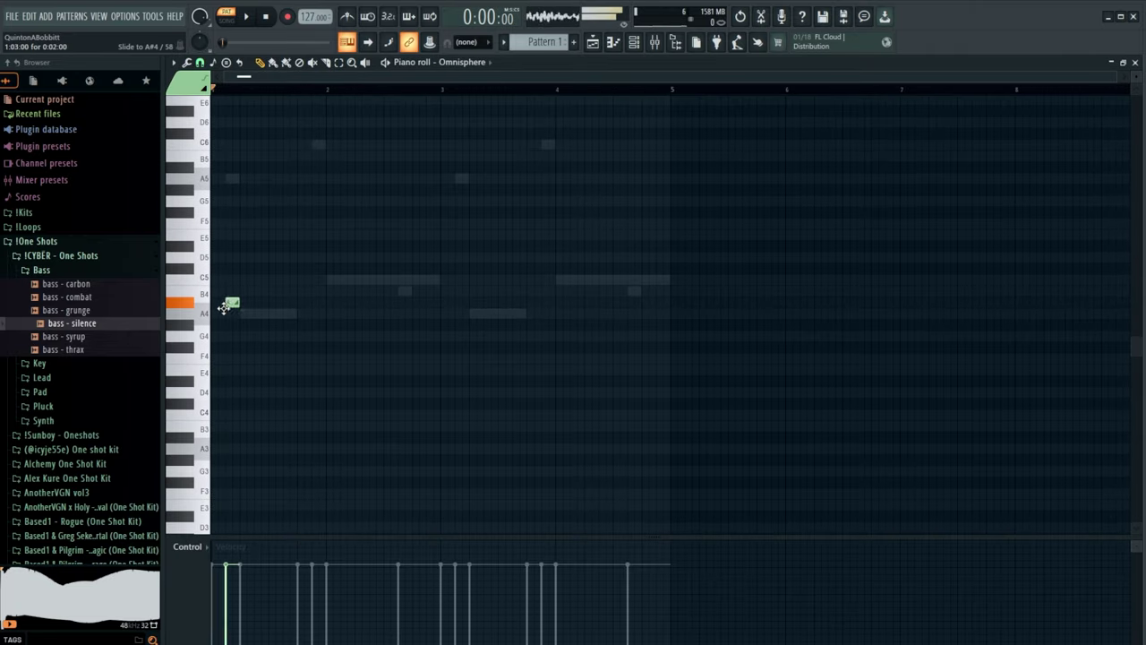
pyautogui.doubleClick(218, 313)
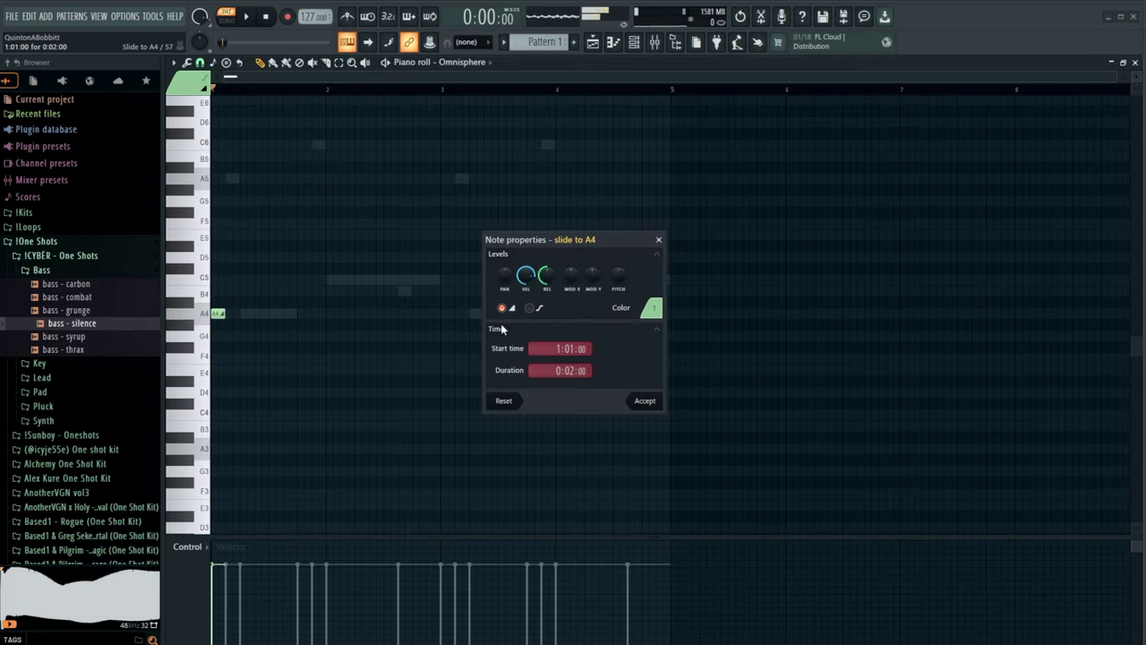
pyautogui.click(643, 400)
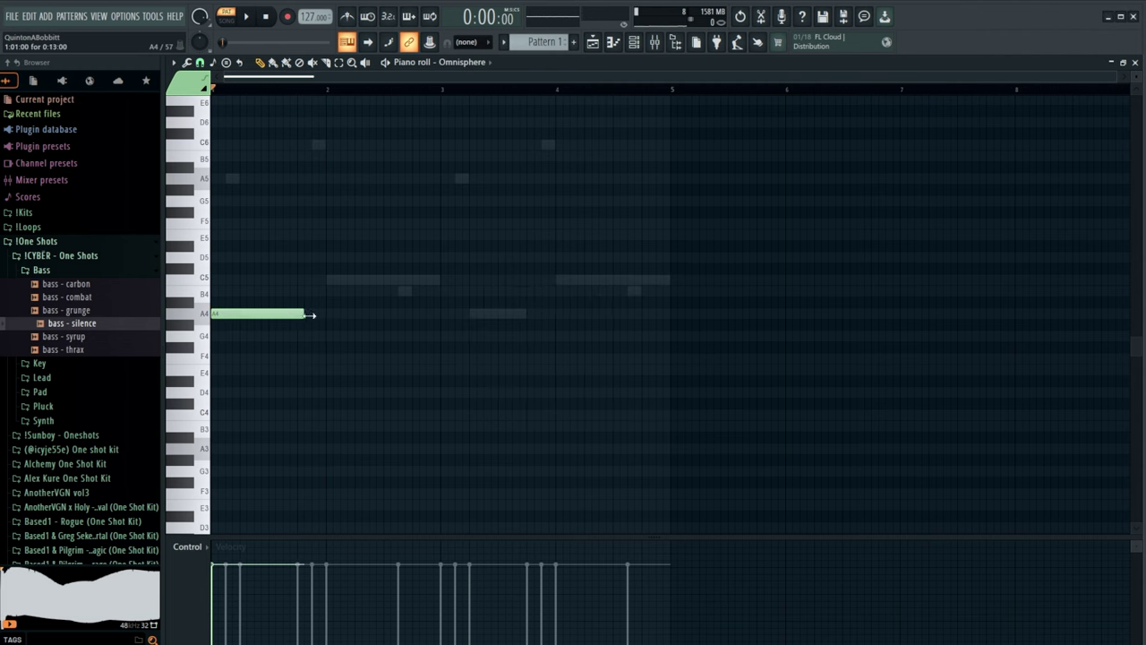
pyautogui.scroll(-3, 410, 315)
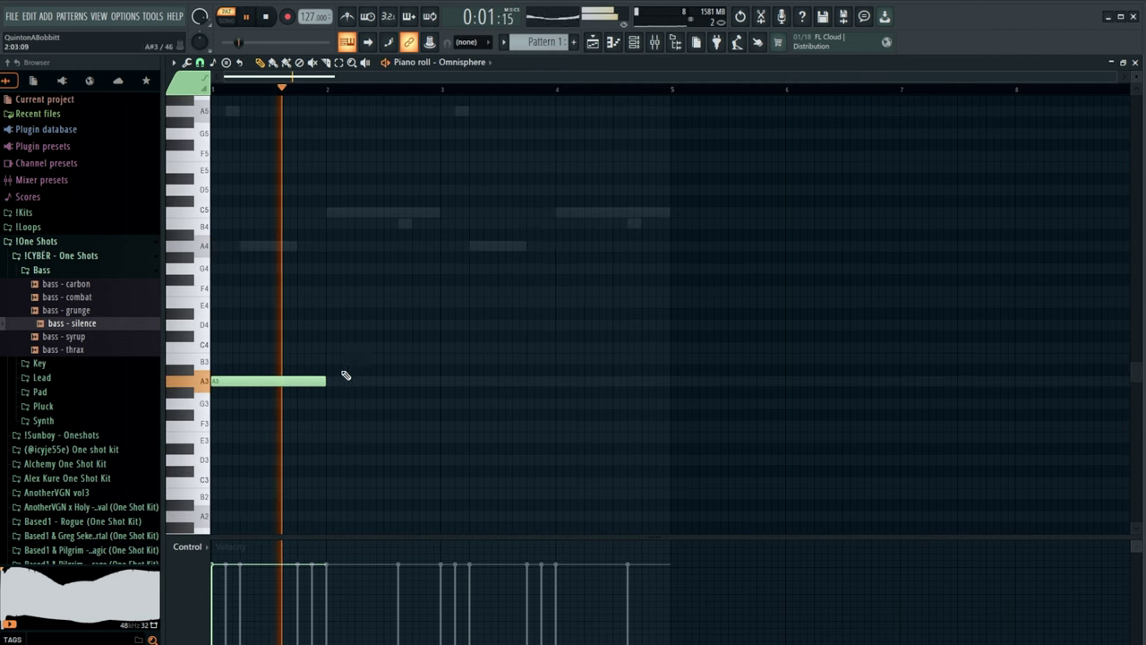
# - Add a one-bar C5 note in bar 2 and lower it one octave to C4
pyautogui.click(329, 216)
pyautogui.moveTo(358, 240); pyautogui.dragTo(373, 197)
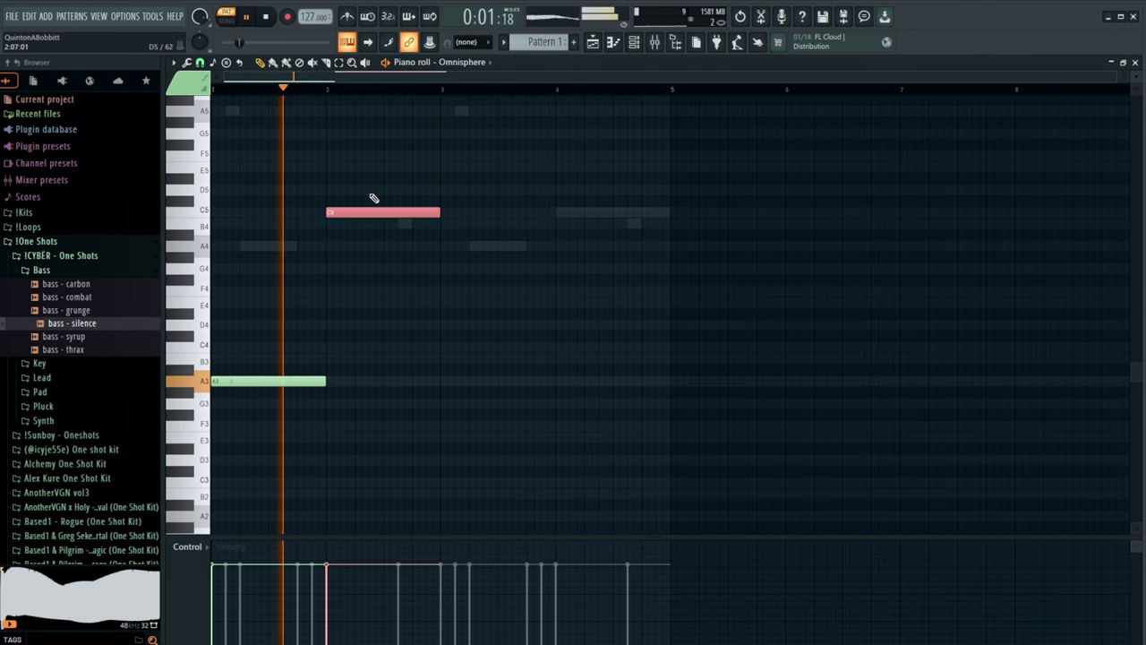
pyautogui.hotkey('ctrl', 'Down')
pyautogui.press('space')
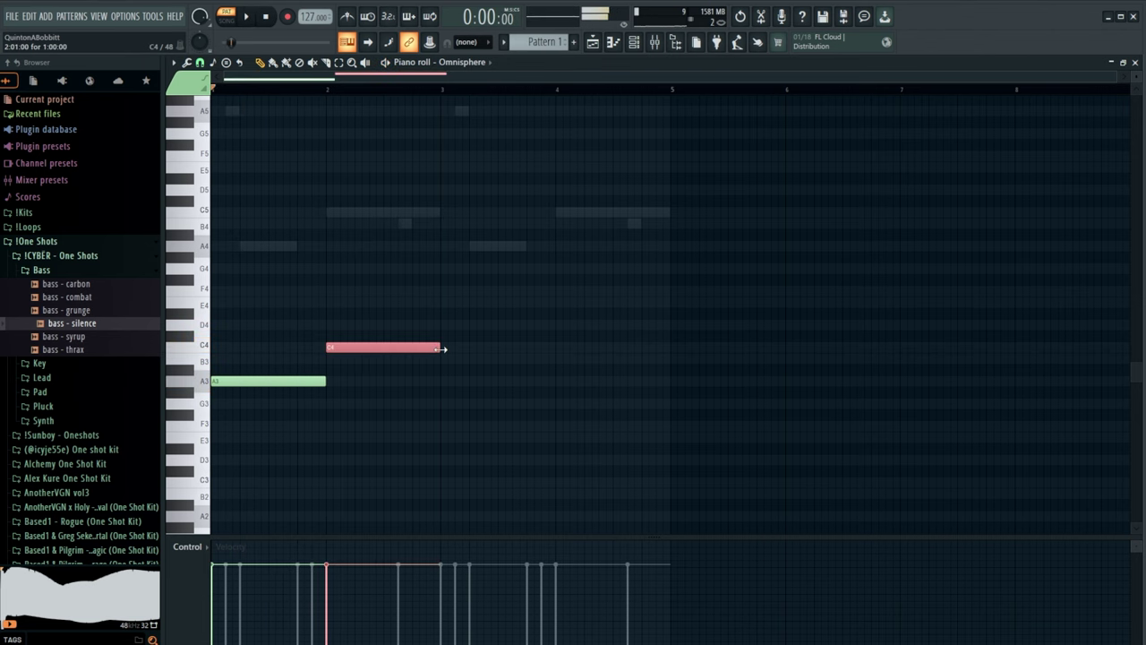
# - Split bar 2 into half-bar C4 and B3 notes and duplicate the two-bar pattern into bars 3 and 4
pyautogui.press('space')
pyautogui.hotkey('ctrl', 'b')
pyautogui.hotkey('ctrl', 'd')
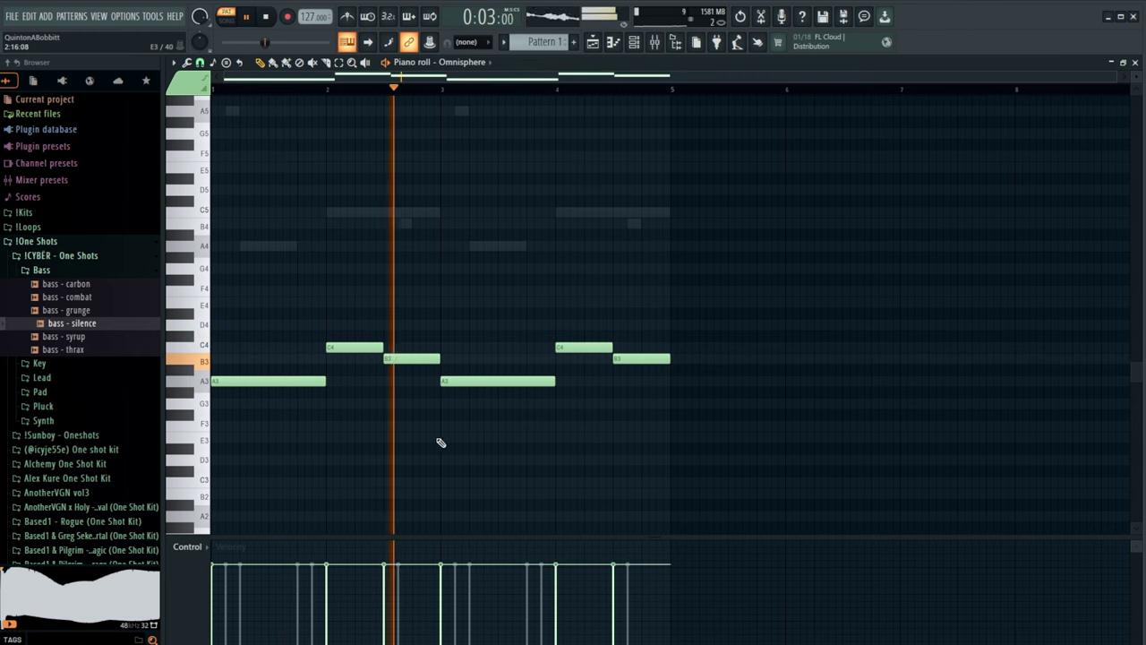
# - Route the Omnisphere channel to mixer Insert 2 and load Fruity parametric EQ 2 in its first effect slot
pyautogui.press('F6')
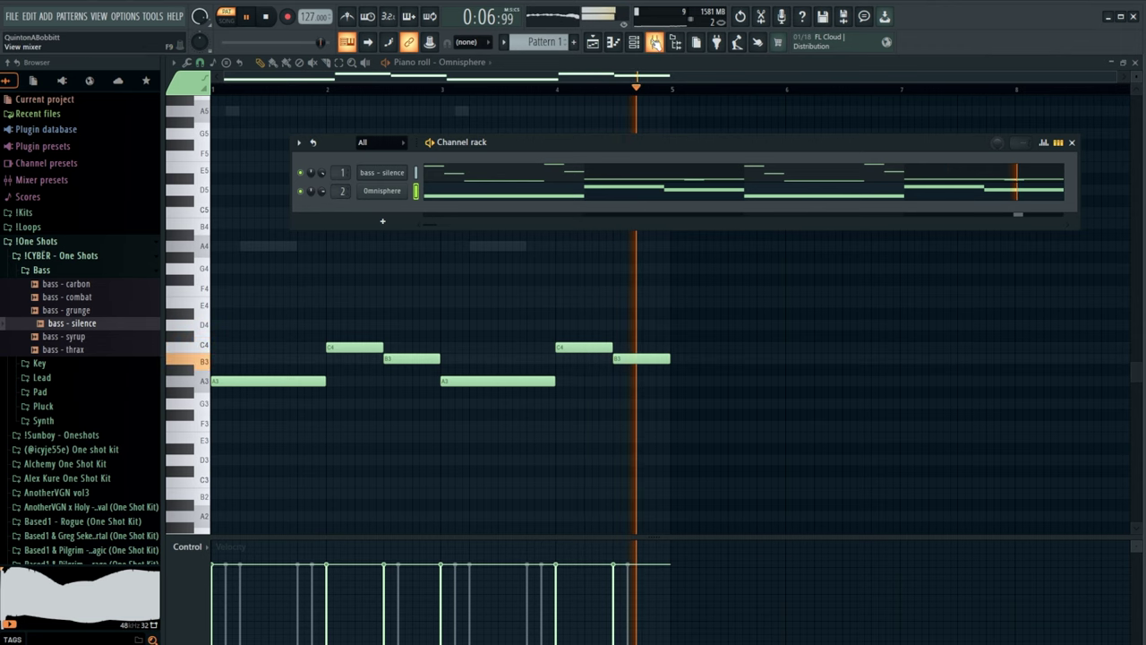
pyautogui.press('F9')
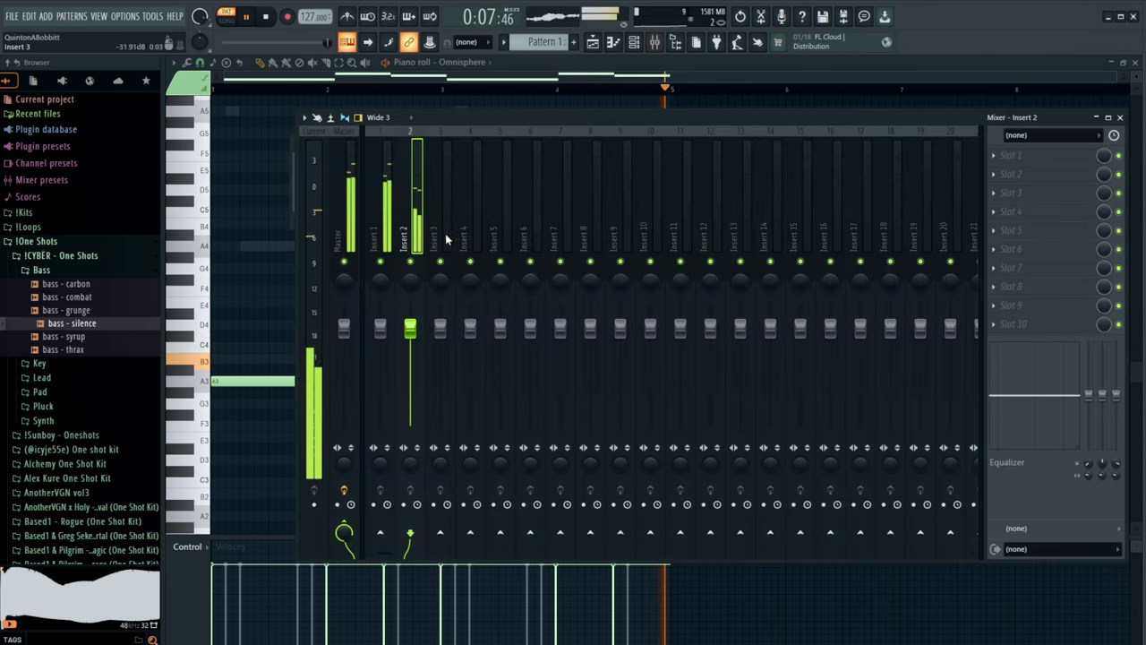
pyautogui.click(1012, 156)
pyautogui.click(691, 532)
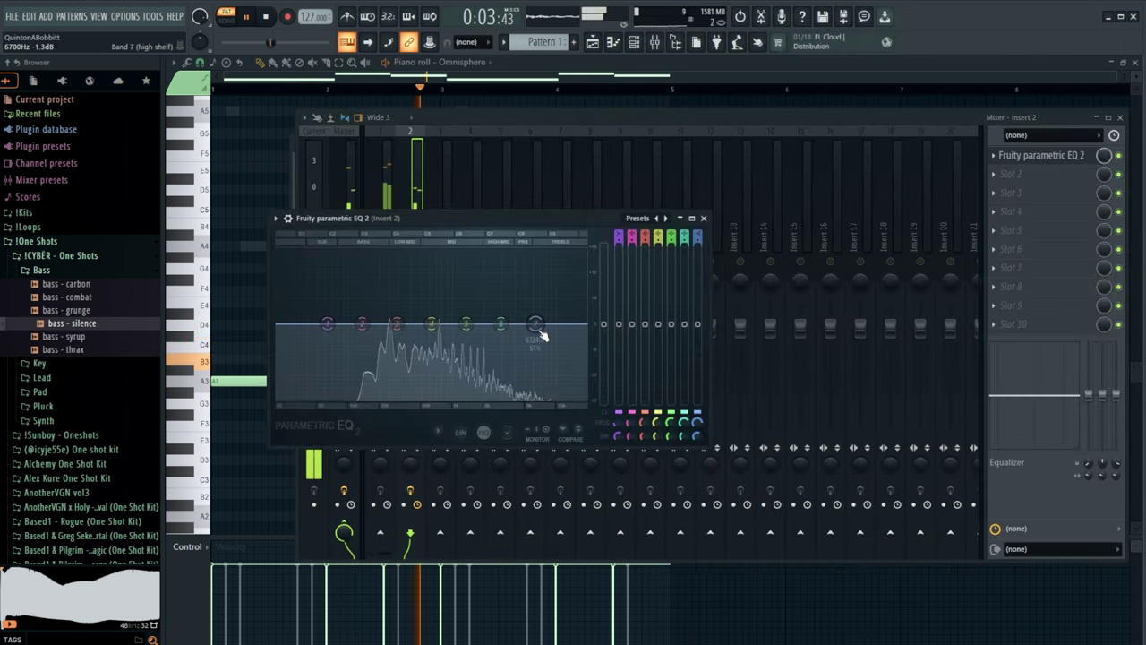
# - Shape the Omnisphere EQ by cutting the highs with band 7, boosting band 5 and lowering band 1
pyautogui.moveTo(541, 330); pyautogui.dragTo(502, 393)
pyautogui.moveTo(465, 323); pyautogui.dragTo(469, 294)
pyautogui.moveTo(328, 323)
pyautogui.mouseDown()
pyautogui.moveTo(341, 395)
pyautogui.moveTo(320, 343)
pyautogui.mouseUp()
pyautogui.click(705, 218)
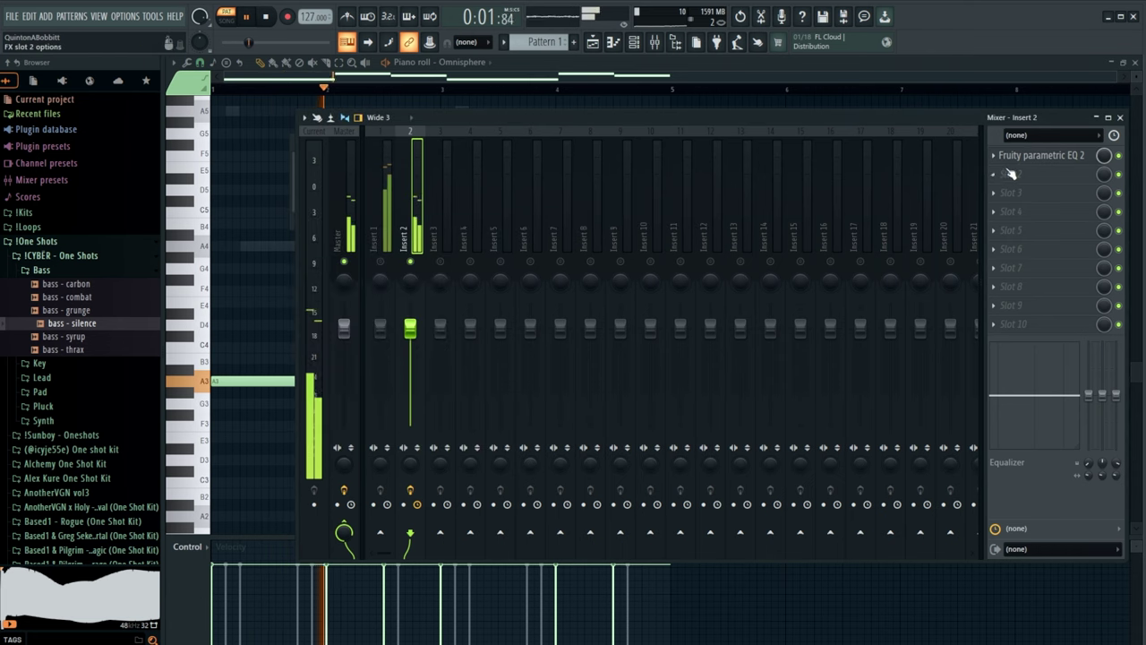
# - Load ShaperBox 3 in the second effect slot of Insert 2 and add its Time shaper
pyautogui.click(1010, 174)
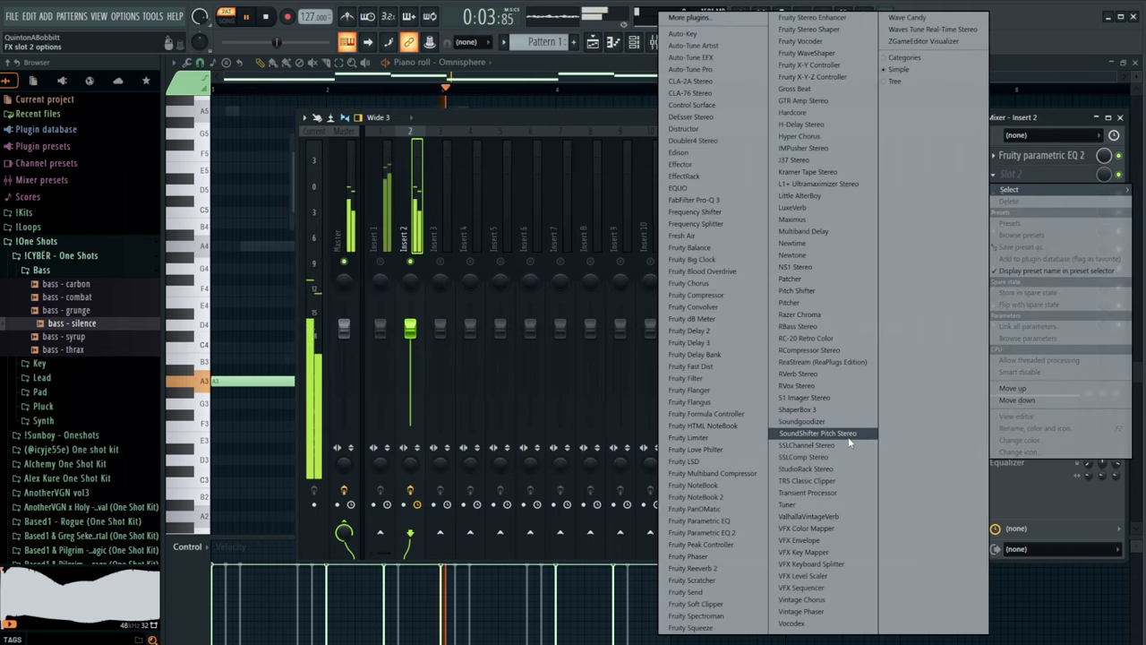
pyautogui.click(815, 410)
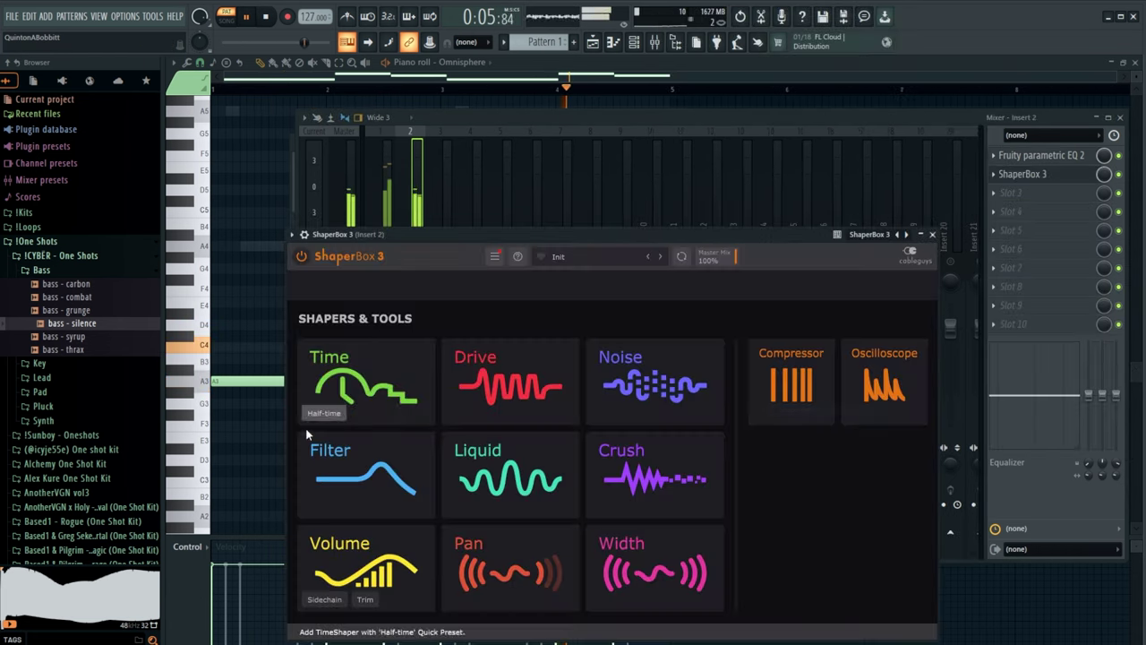
pyautogui.click(384, 381)
pyautogui.moveTo(607, 235); pyautogui.dragTo(627, 128)
# - Lower ShaperBox 3's mix level to 57% during playback and take Insert 2 out of solo
pyautogui.press('space')
pyautogui.click(953, 128)
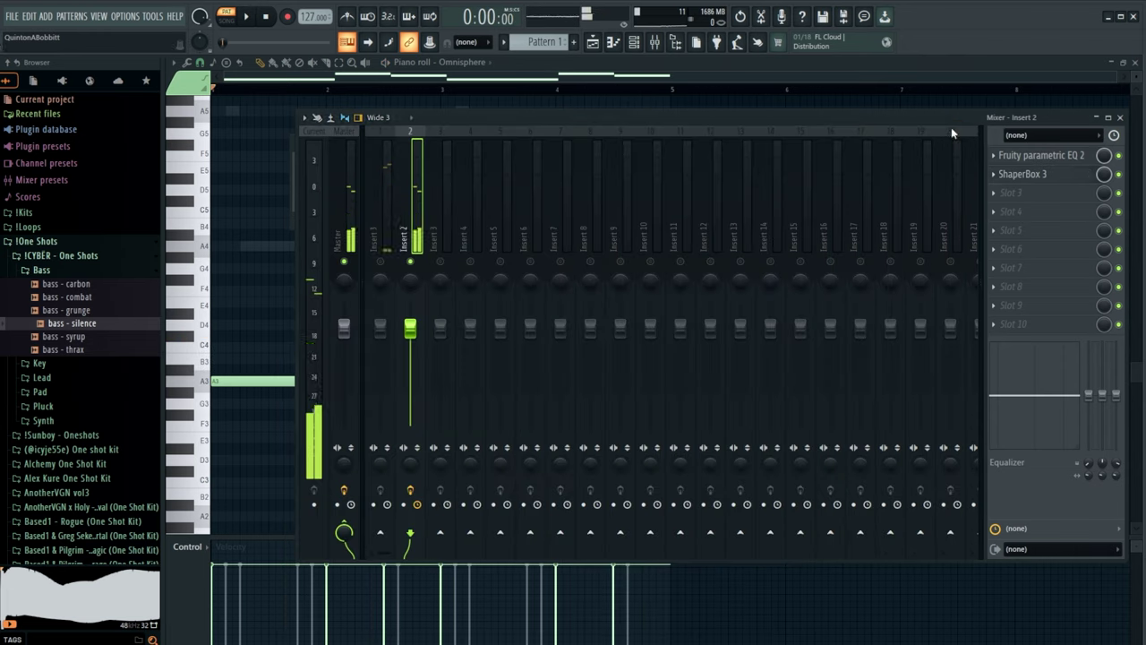
pyautogui.press('space')
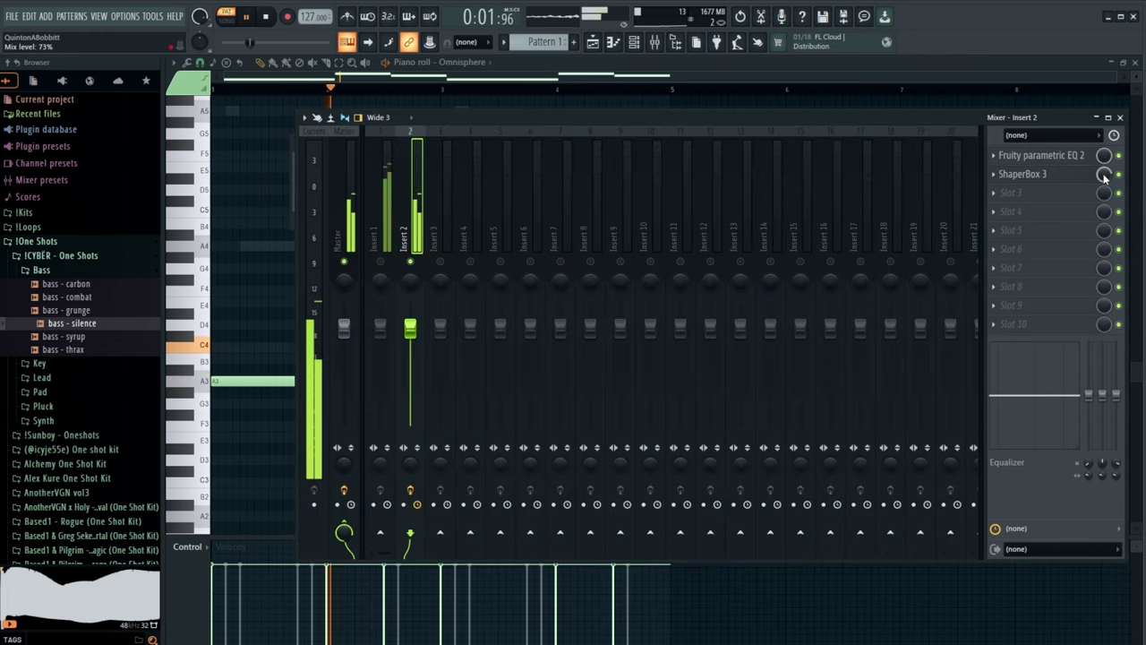
pyautogui.rightClick(411, 263)
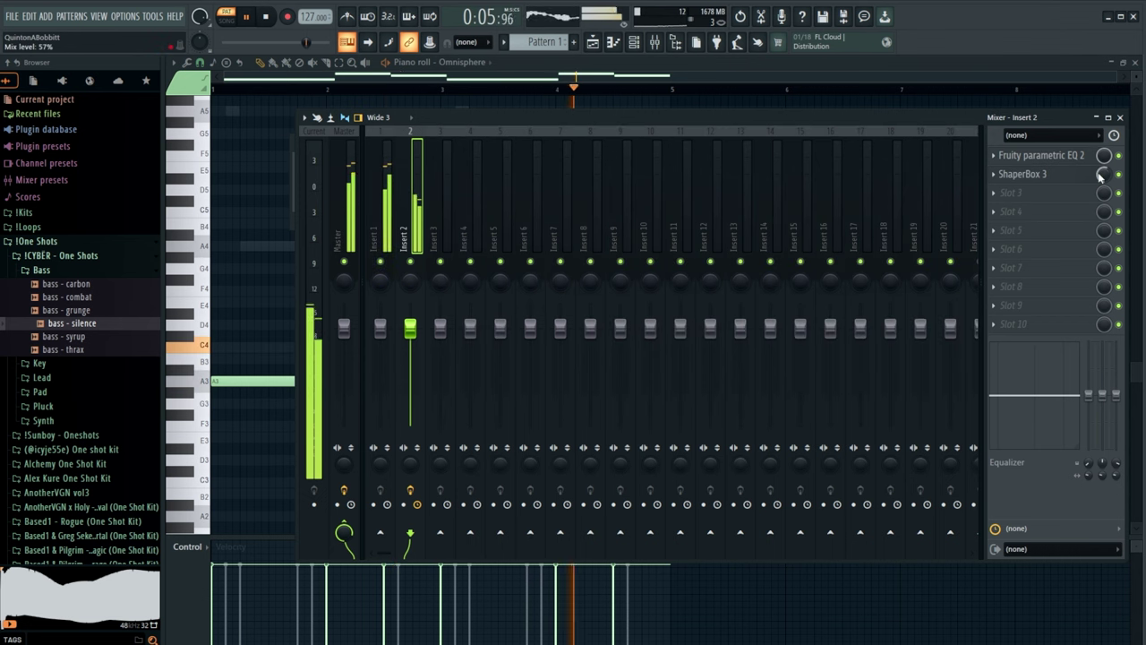
# - Load Fruity Chorus at a reduced mix level on Insert 2 and place it ahead of the parametric EQ
pyautogui.click(1034, 195)
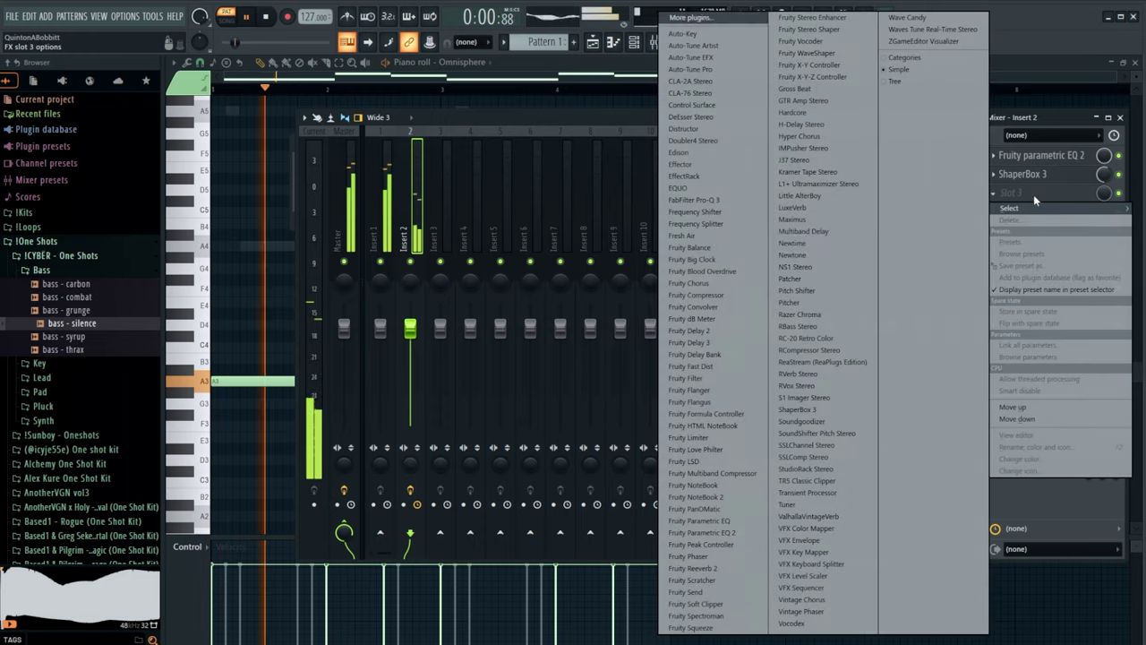
pyautogui.click(707, 283)
pyautogui.click(482, 120)
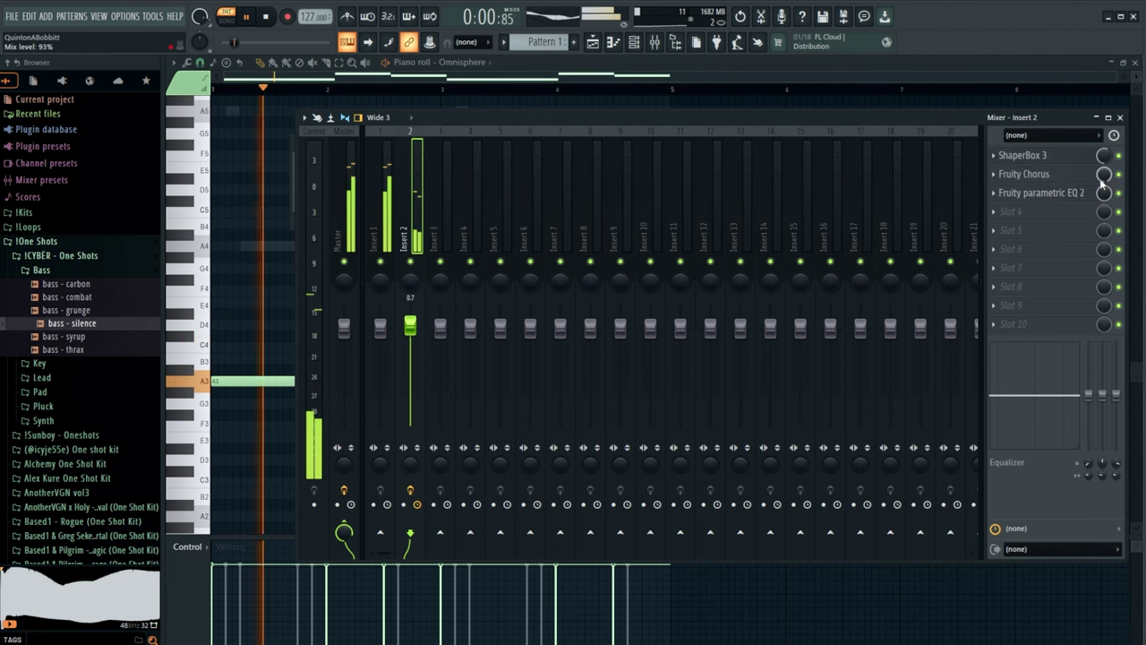
# - Load ValhallaVintageVerb on Insert 2 with an adjusted mix and move it ahead of the parametric EQ
pyautogui.click(1019, 215)
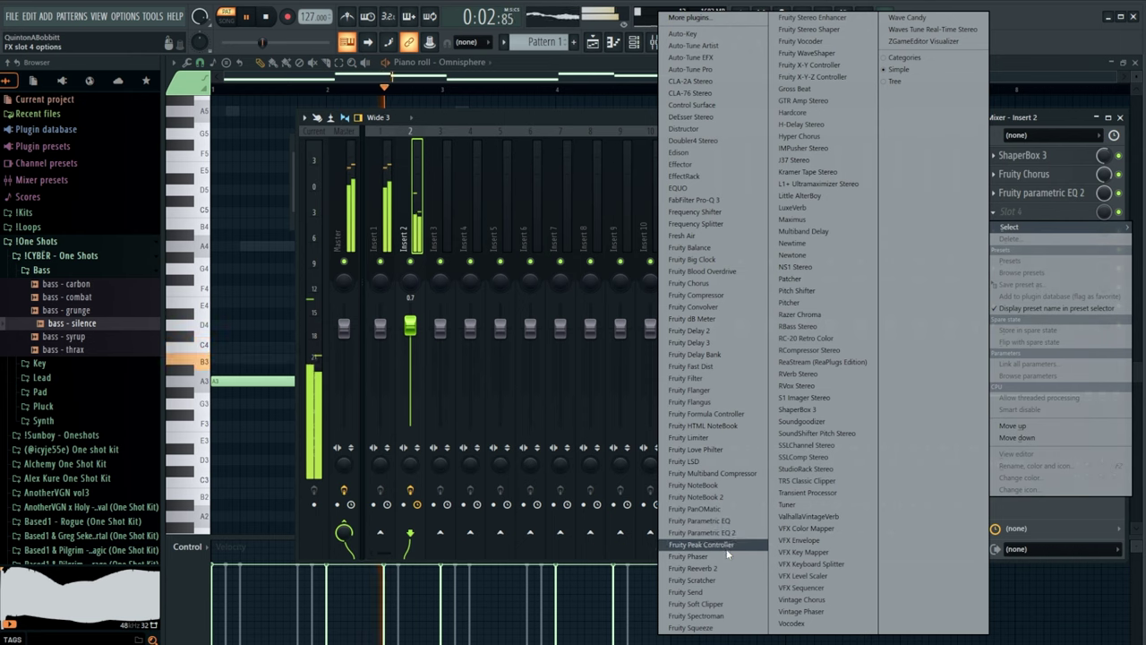
pyautogui.click(806, 516)
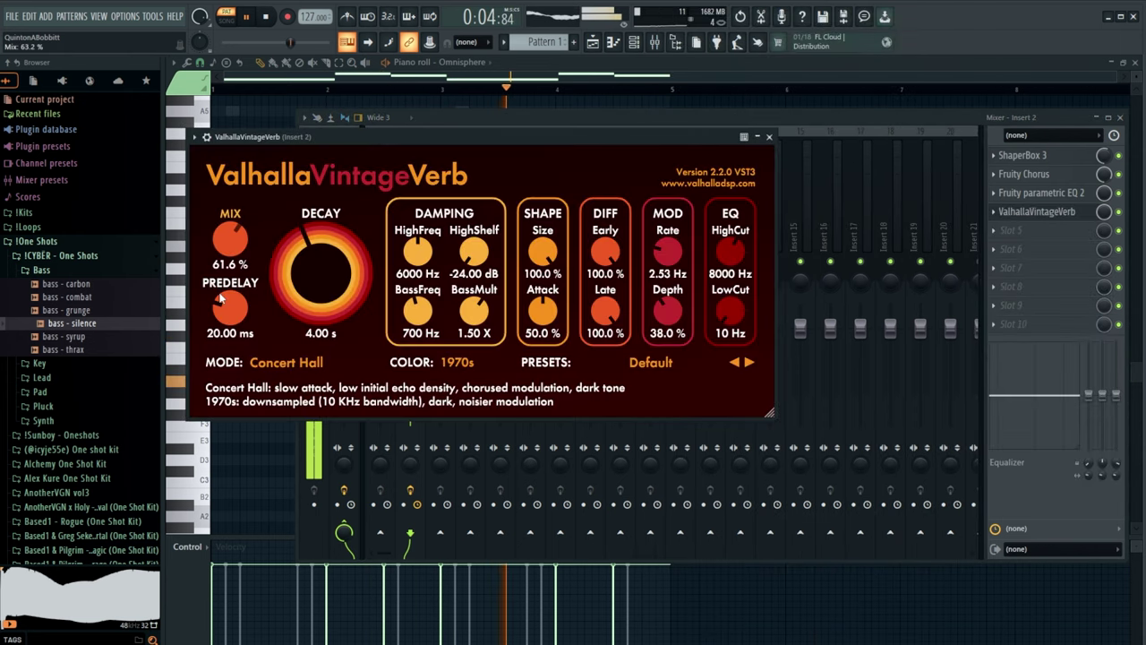
pyautogui.click(768, 136)
pyautogui.moveTo(1037, 211); pyautogui.dragTo(1041, 199)
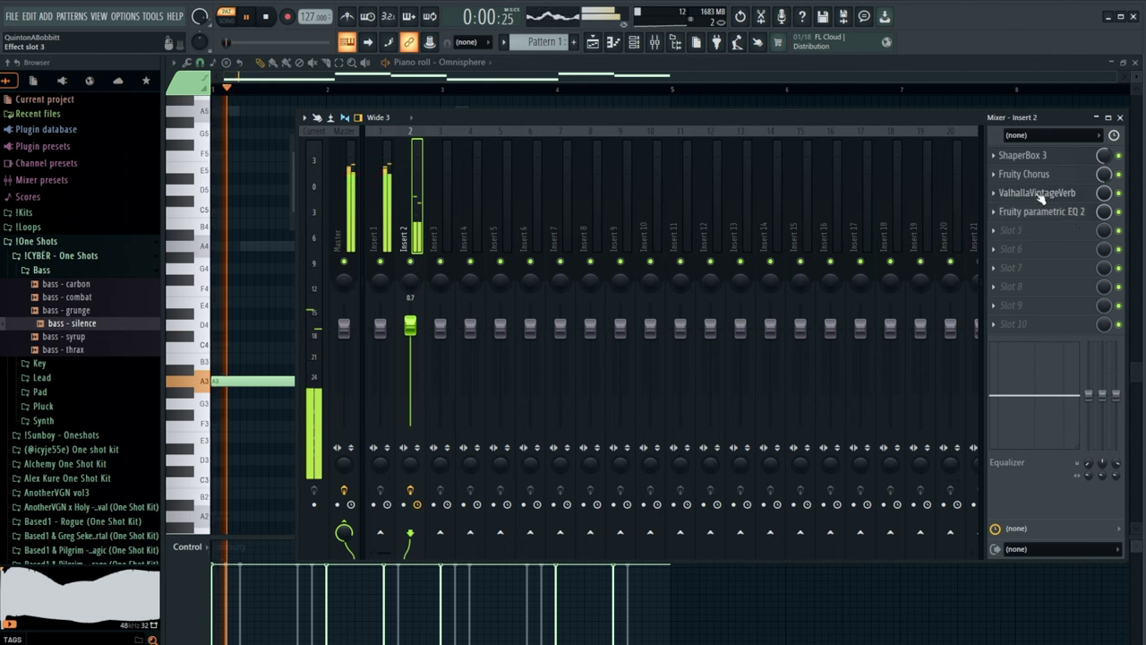
# - Clone the Omnisphere channel and route the clone to mixer Insert 3
pyautogui.click(636, 45)
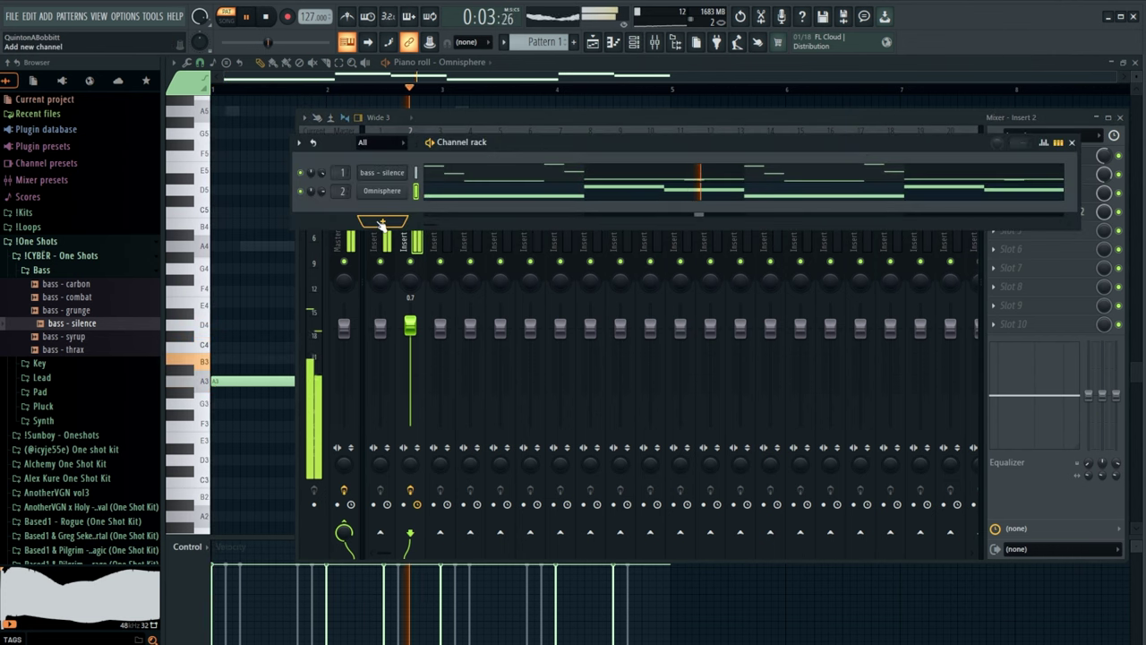
pyautogui.rightClick(382, 191)
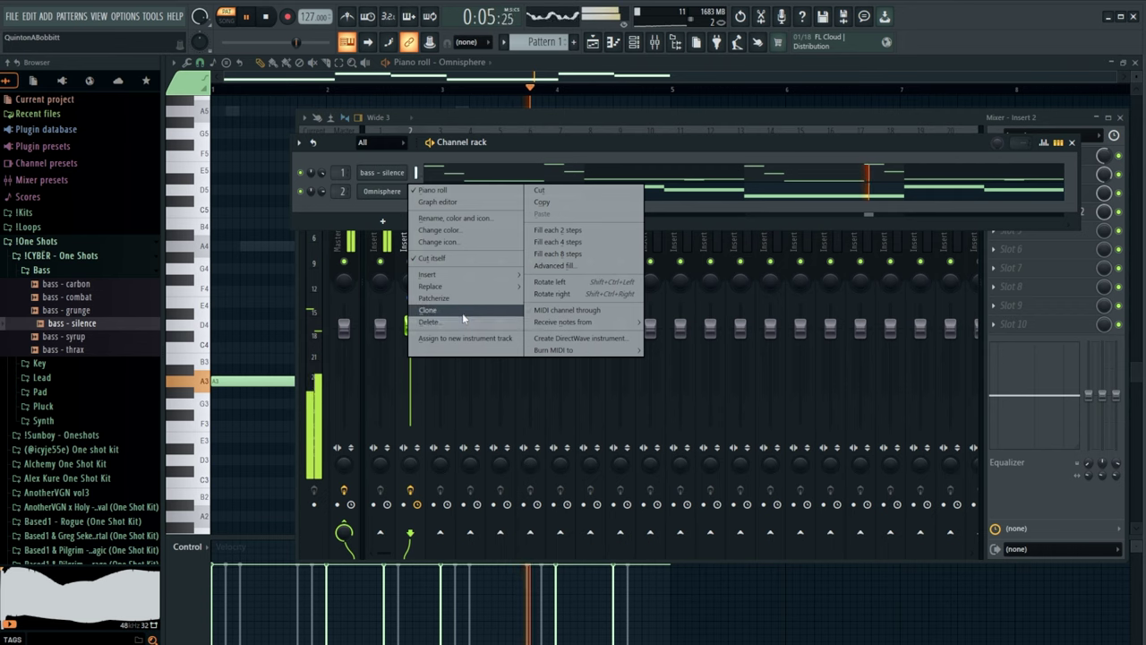
pyautogui.click(457, 314)
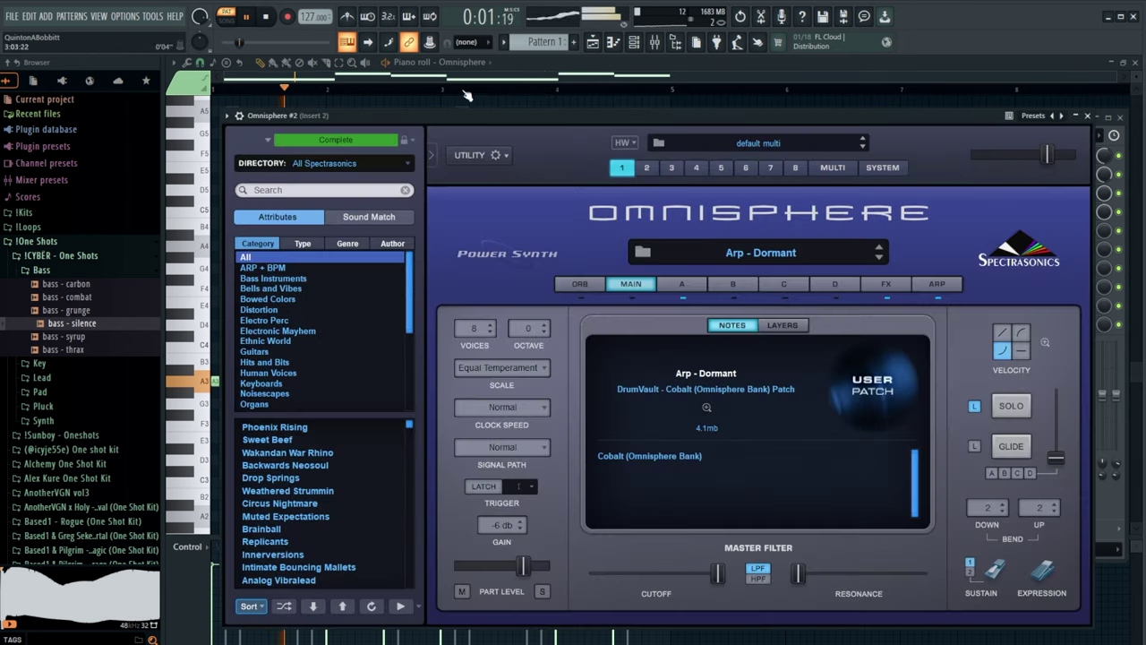
pyautogui.moveTo(485, 116); pyautogui.dragTo(495, 87)
pyautogui.click(1098, 88)
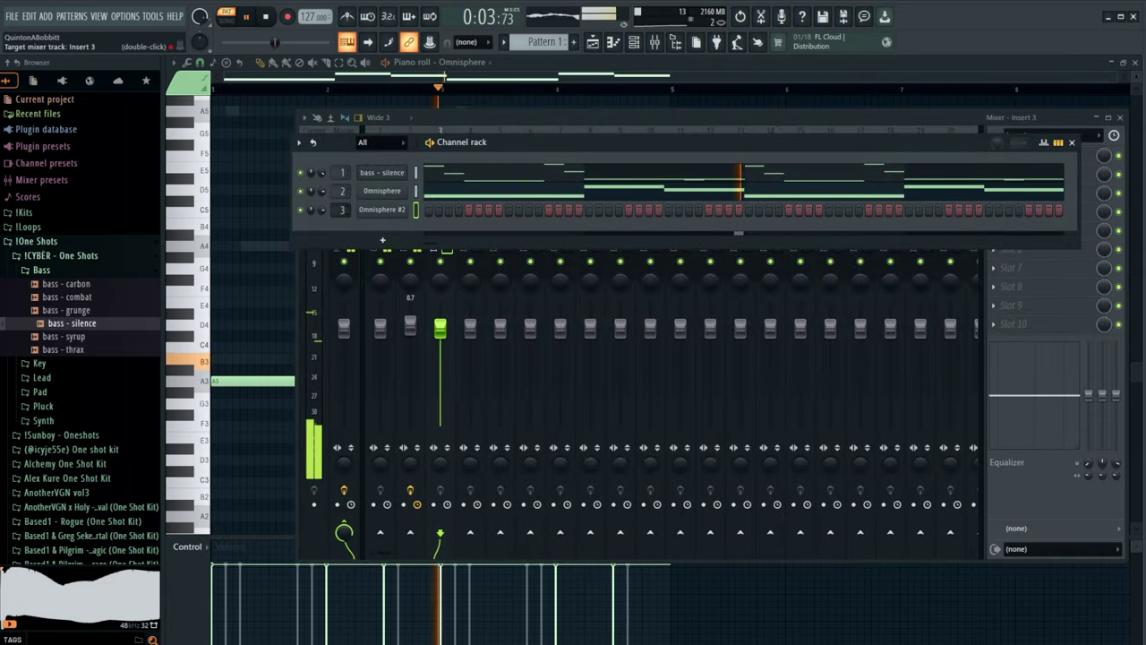
# - Try the Arp - Joker patch from the JRHITMAKER - Villain bank in the cloned Omnisphere
pyautogui.click(383, 209)
pyautogui.click(387, 110)
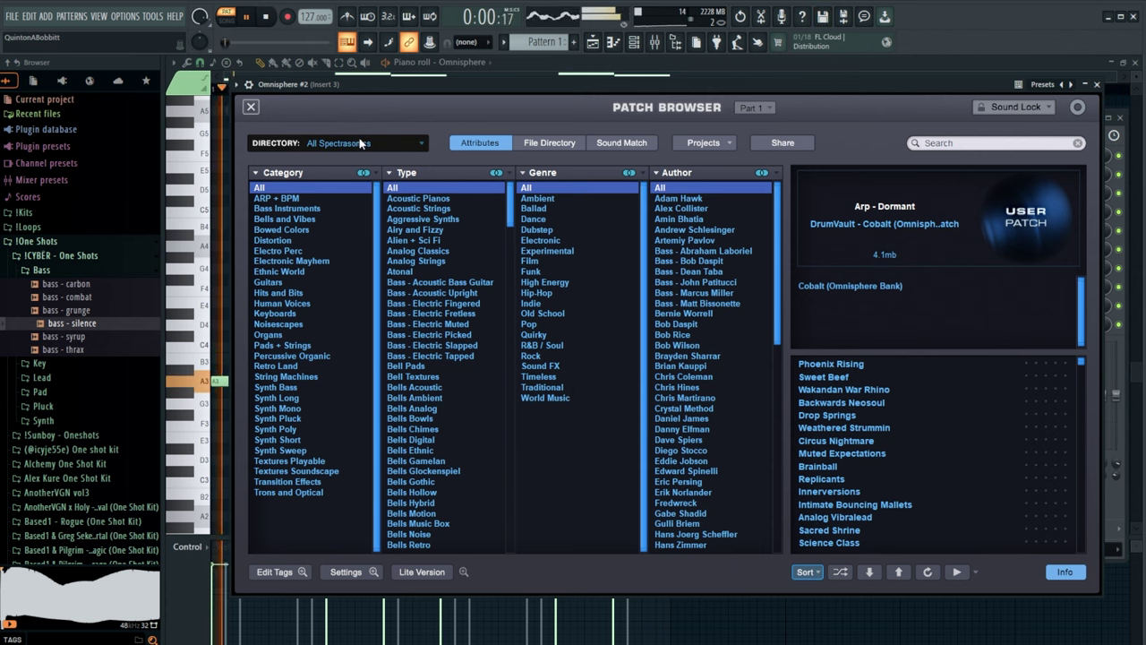
pyautogui.click(402, 143)
pyautogui.moveTo(390, 344)
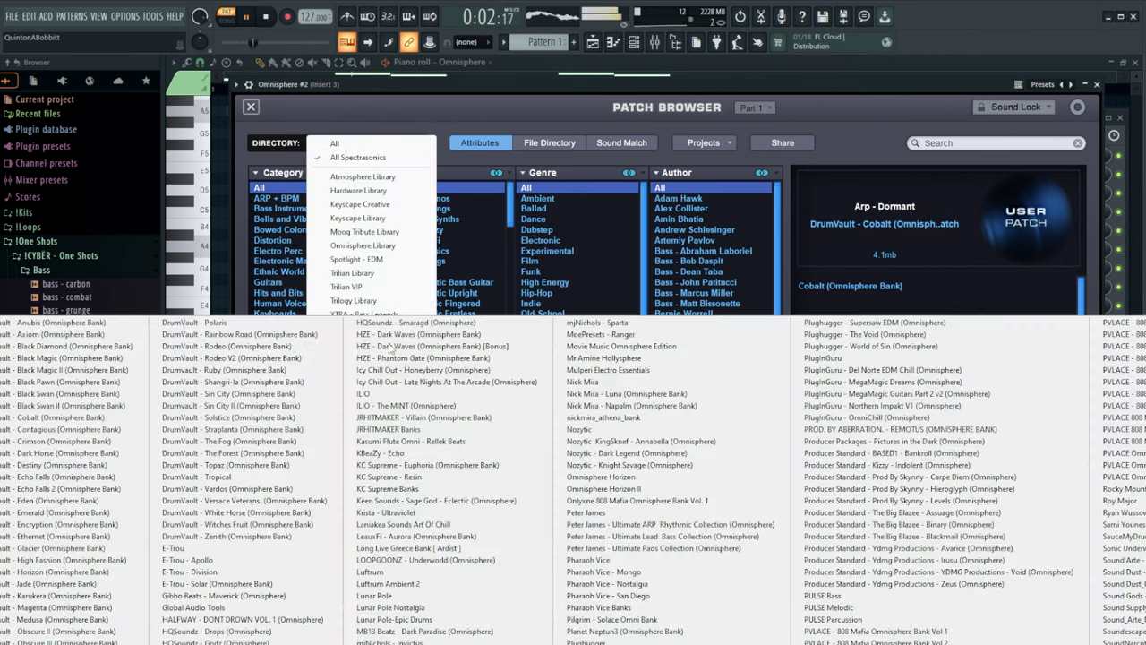
pyautogui.click(418, 418)
pyautogui.click(824, 366)
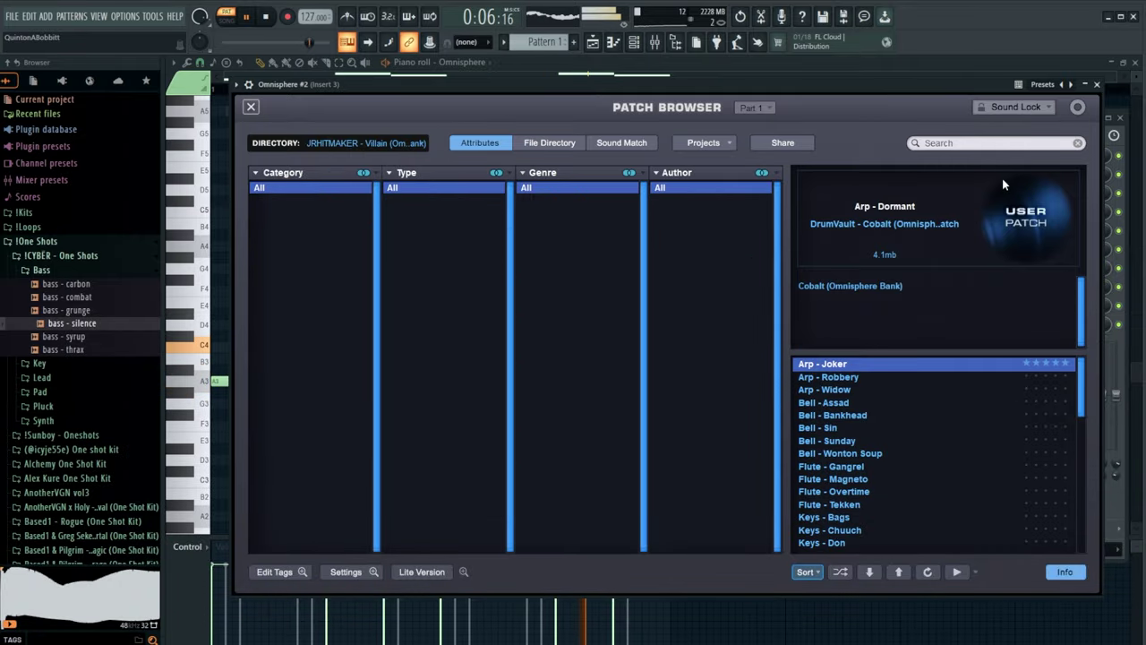
pyautogui.moveTo(911, 84); pyautogui.dragTo(906, 72)
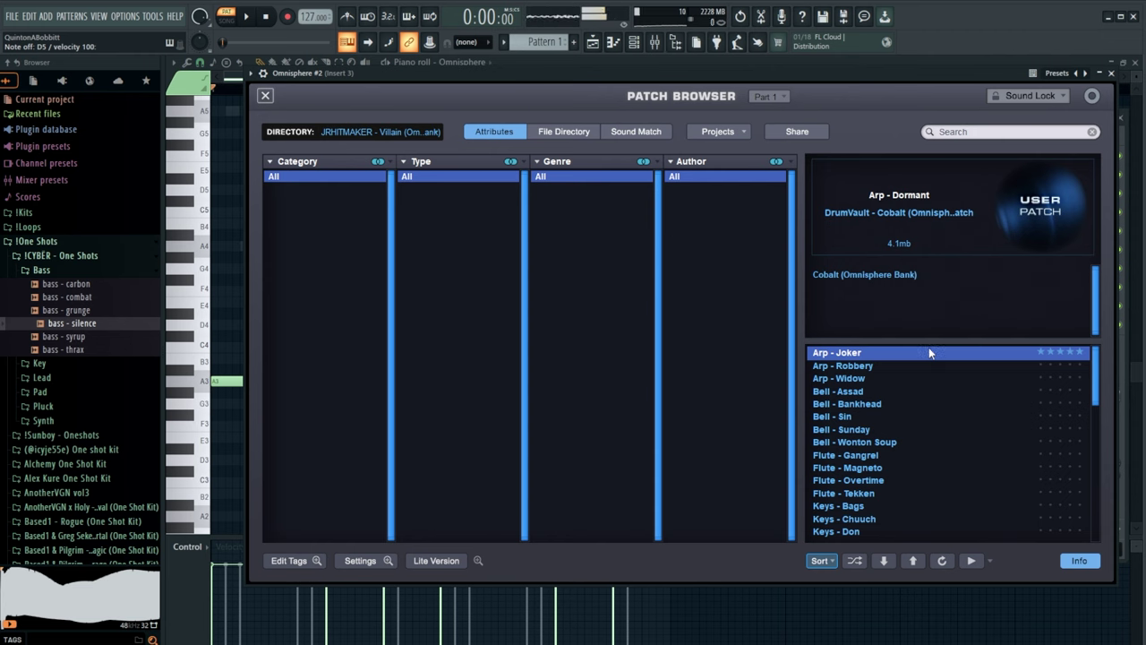
# - Load the Arp - Sangrino patch from the DrumVault - The Forest bank in the cloned Omnisphere
pyautogui.click(857, 381)
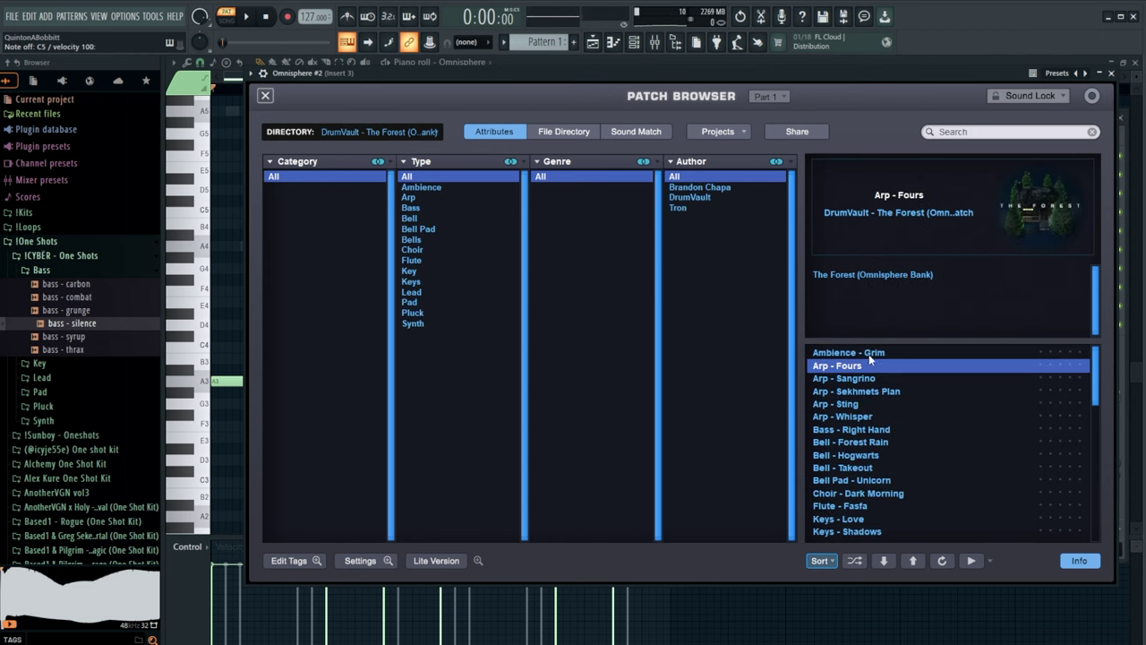
pyautogui.click(857, 379)
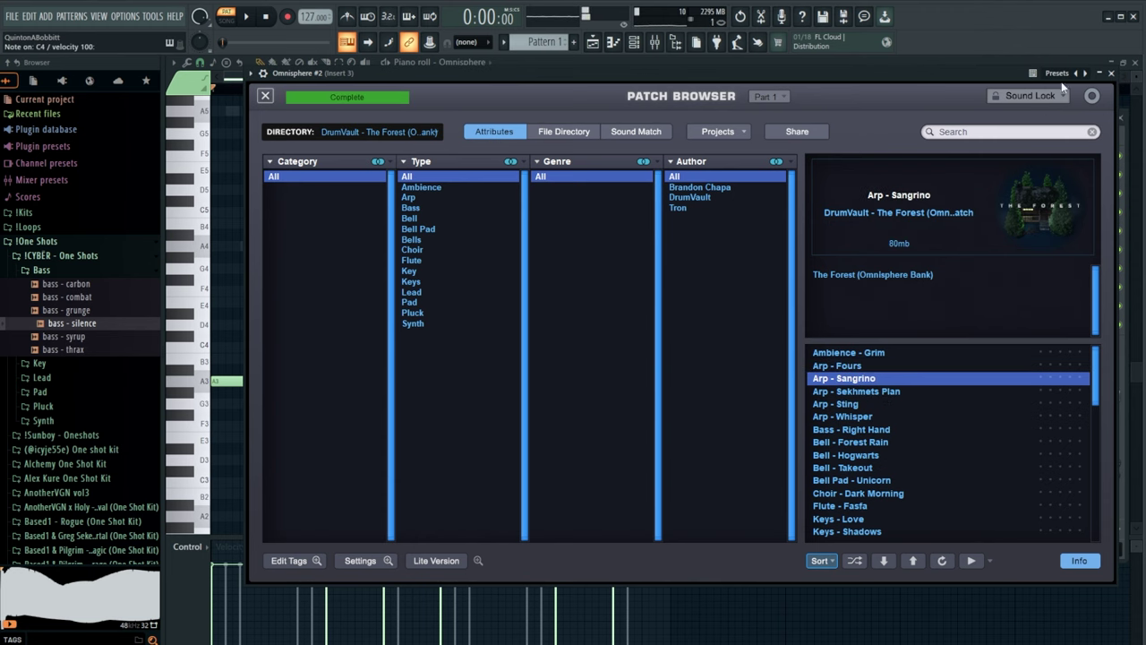
# - Write the Omnisphere #2 notes: a one-bar A3 in bar 1, followed by half-bar C4 and B3 notes in bar 2
pyautogui.click(1111, 73)
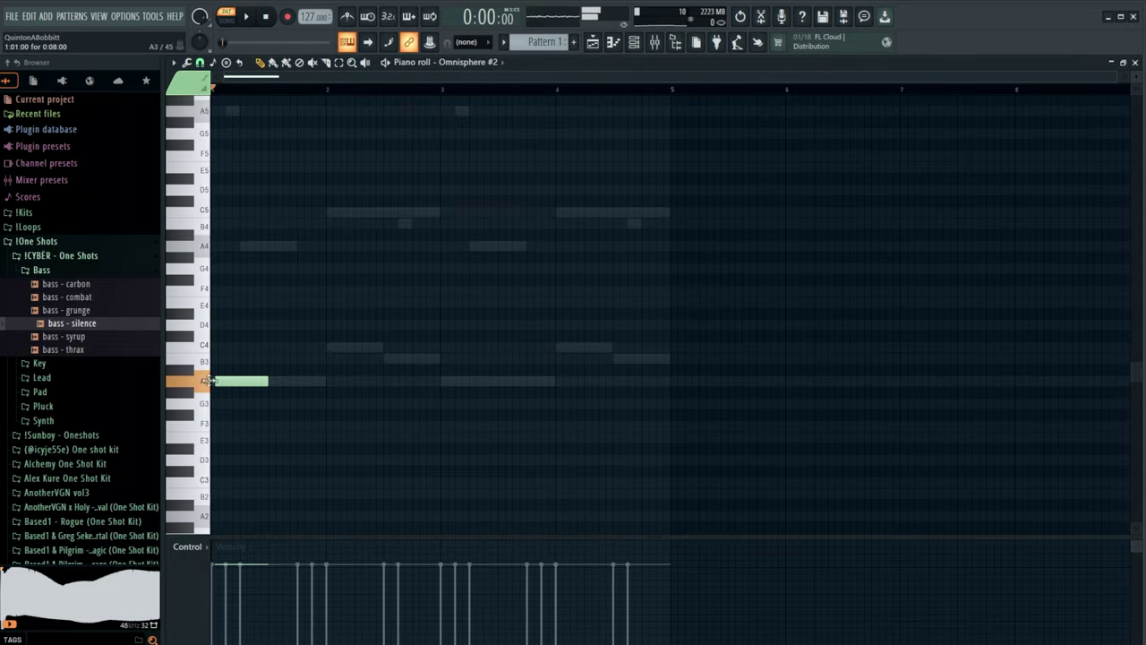
pyautogui.moveTo(315, 379); pyautogui.dragTo(327, 380)
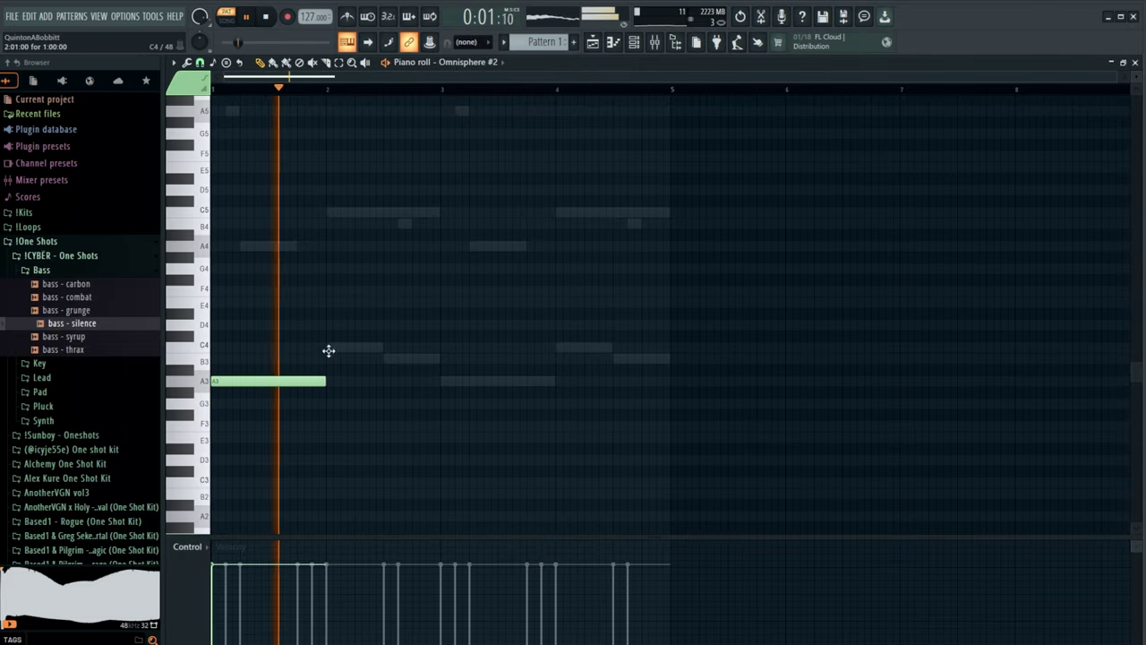
pyautogui.click(328, 347)
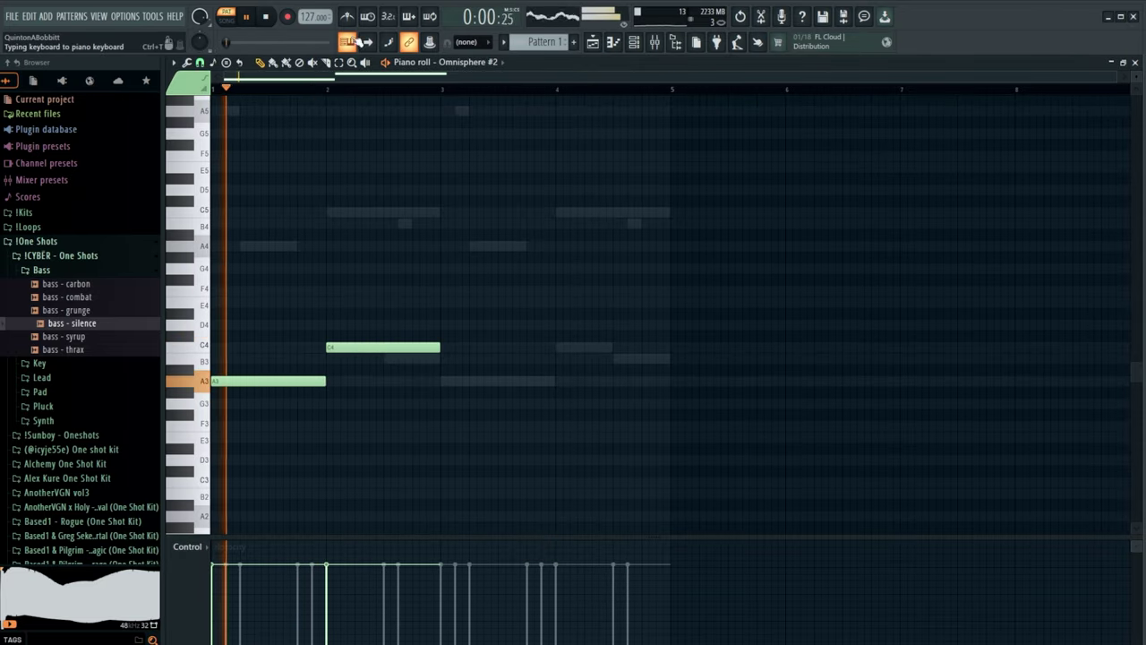
pyautogui.click(384, 347)
pyautogui.press('p')
pyautogui.press('space')
pyautogui.press('space')
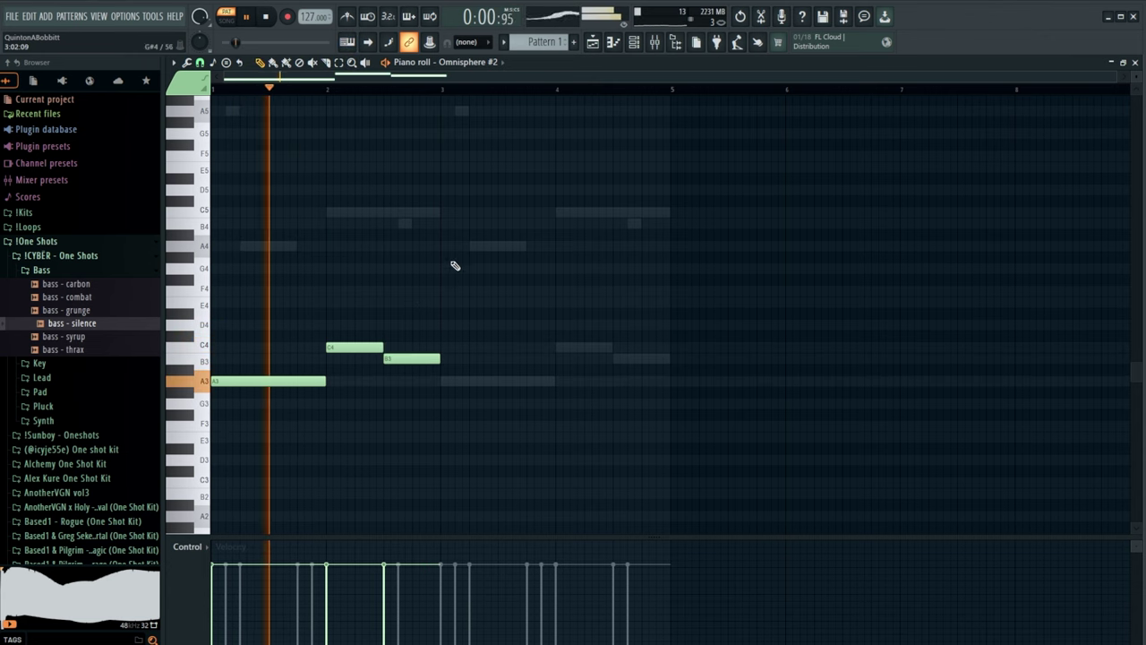
# - Try a short C5 note at the end of bar 2 with the B3 note shortened before it
pyautogui.click(414, 211)
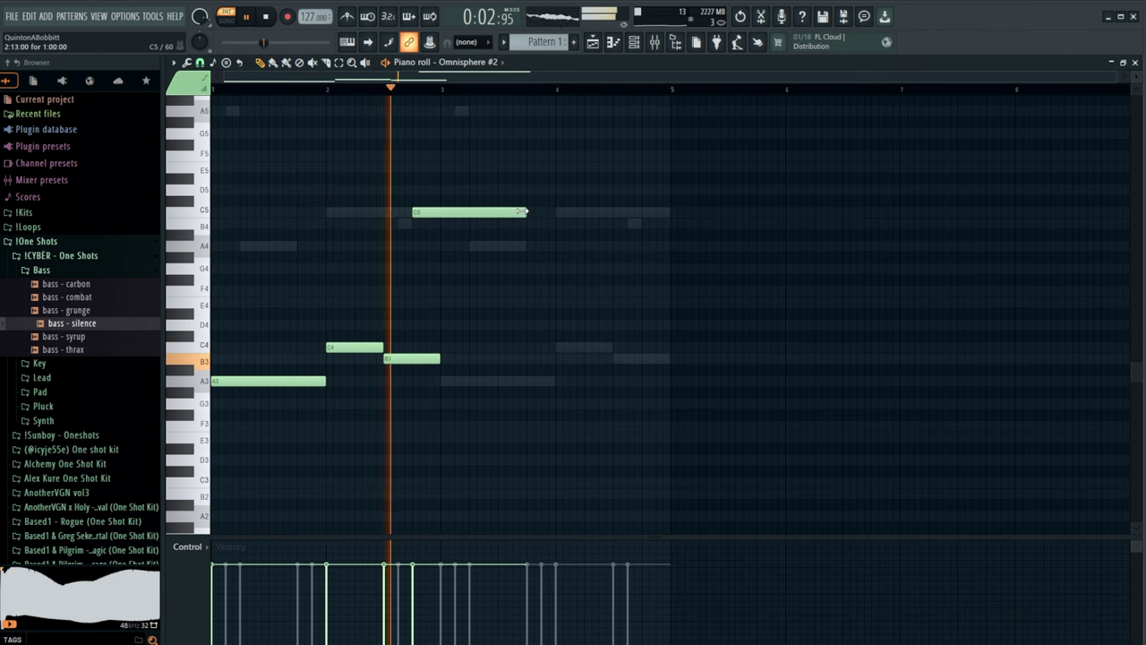
pyautogui.moveTo(525, 212); pyautogui.dragTo(439, 216)
pyautogui.moveTo(439, 359); pyautogui.dragTo(413, 360)
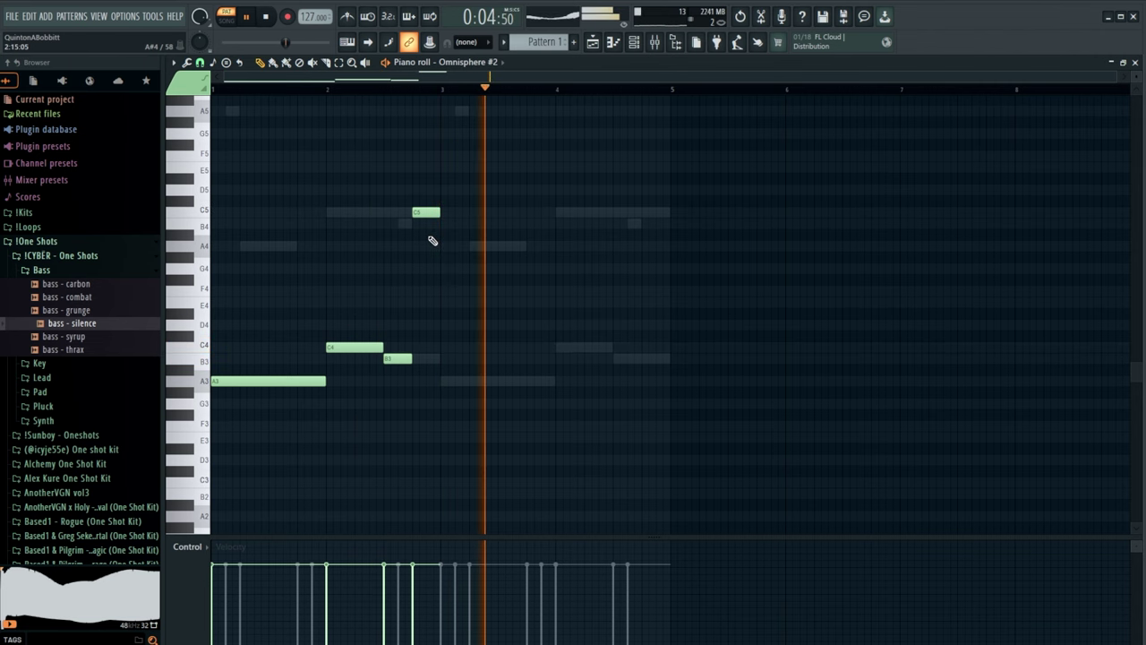
pyautogui.rightClick(426, 212)
pyautogui.moveTo(408, 360); pyautogui.dragTo(439, 363)
pyautogui.press('space')
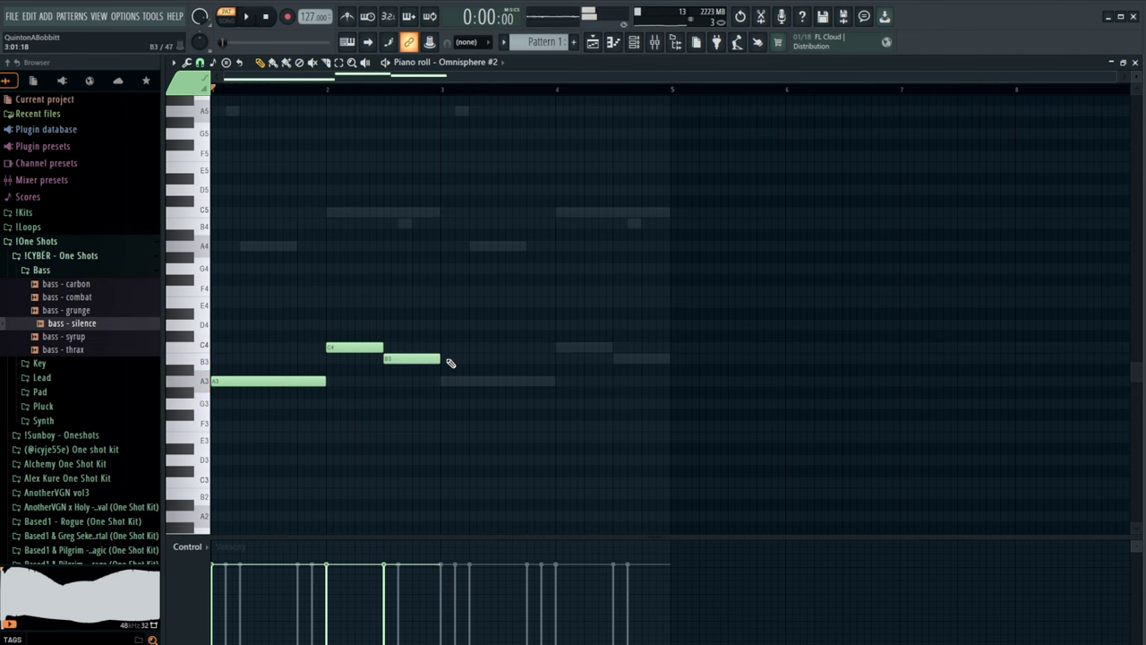
# - Raise the Omnisphere #2 notes one octave and duplicate the two-bar phrase across bars 3 and 4
pyautogui.hotkey('ctrl', 'Up')
pyautogui.press('space')
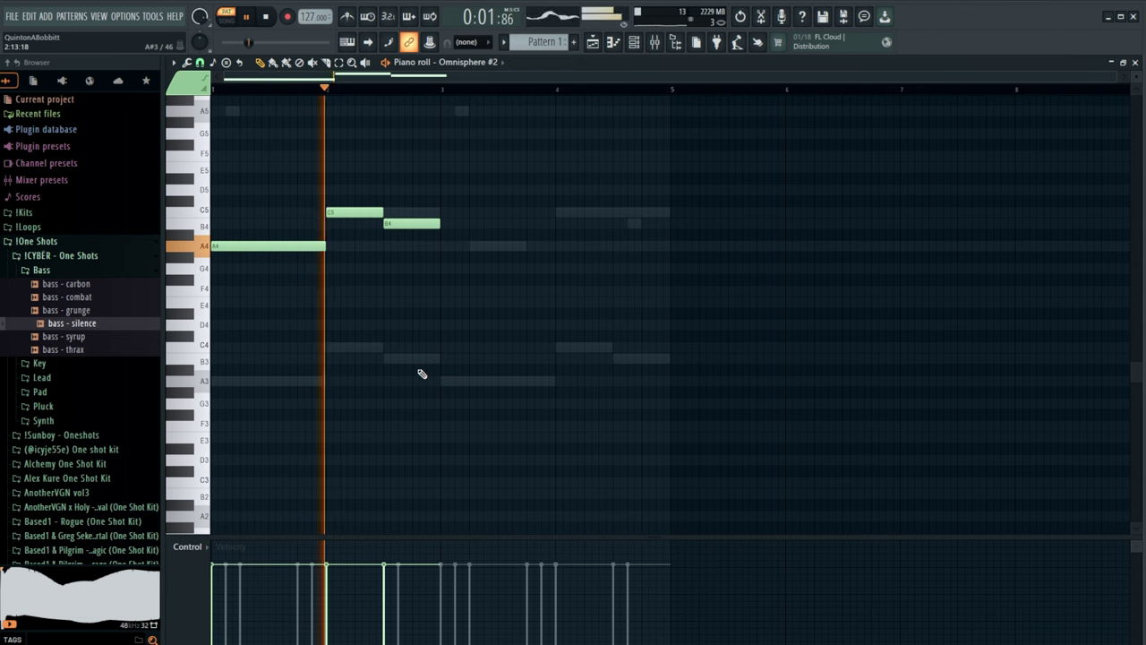
pyautogui.hotkey('ctrl', 'b')
# - Lower the Omnisphere #3 channel volume and load Fruity parametric EQ 2 on mixer Insert 4
pyautogui.press('F6')
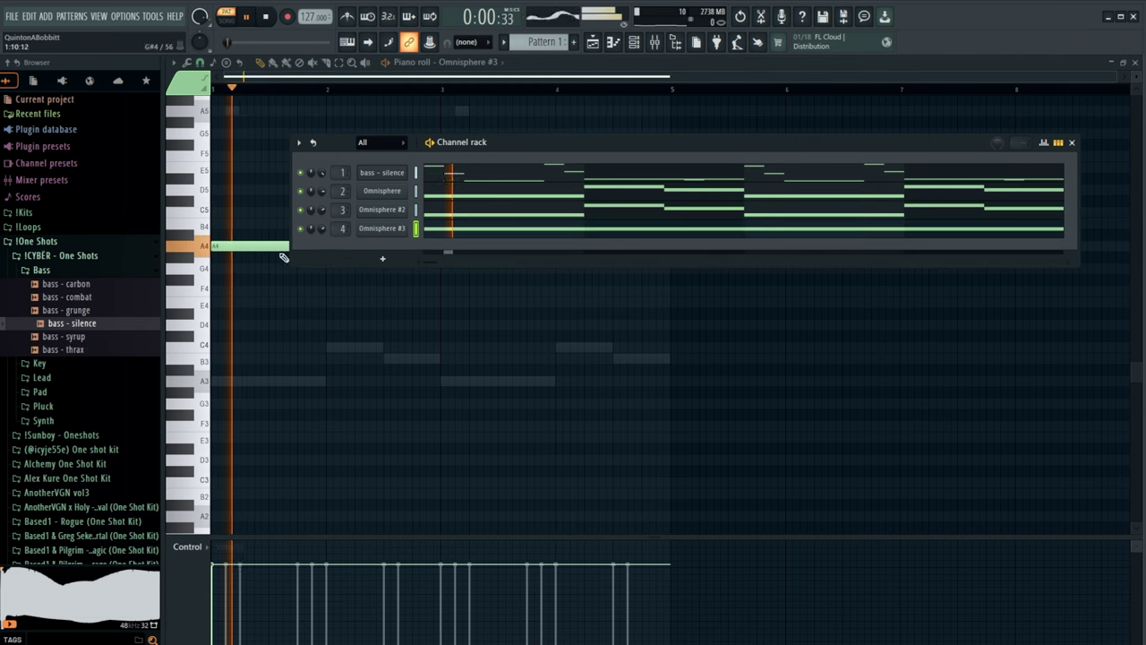
pyautogui.moveTo(322, 229); pyautogui.dragTo(322, 239)
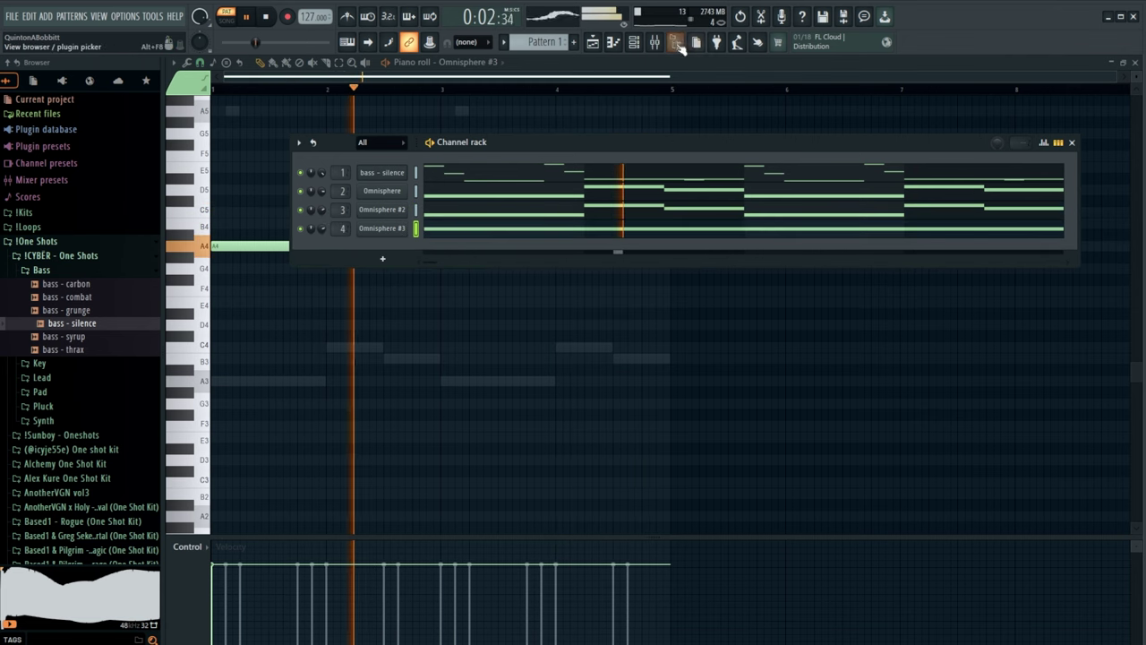
pyautogui.press('F9')
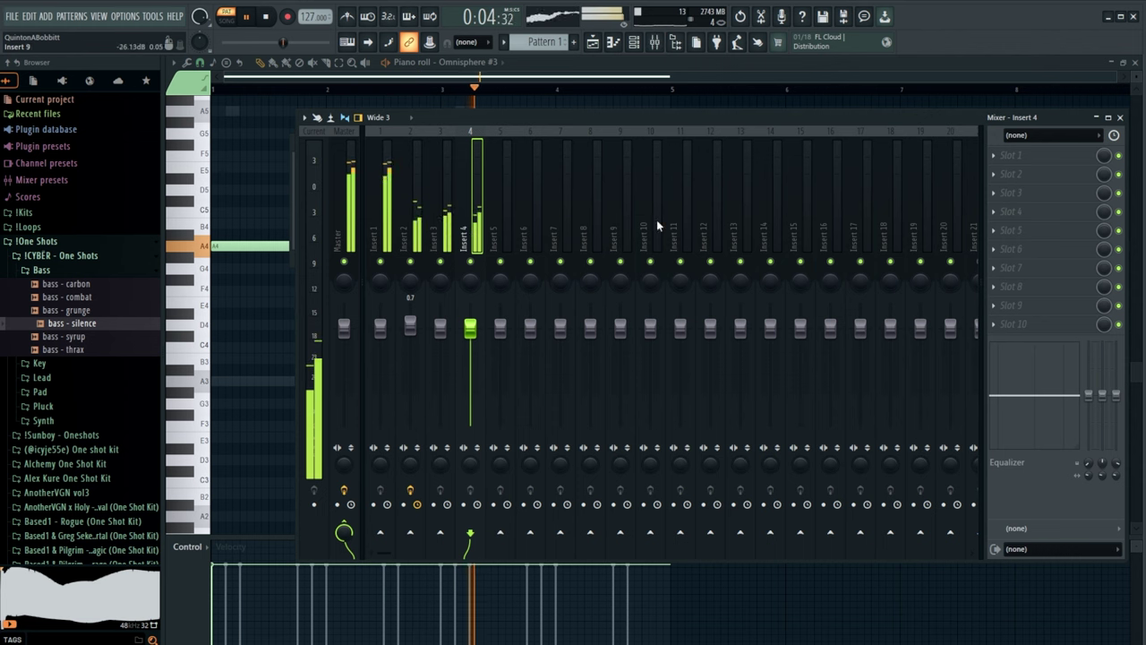
pyautogui.click(1021, 157)
pyautogui.click(726, 534)
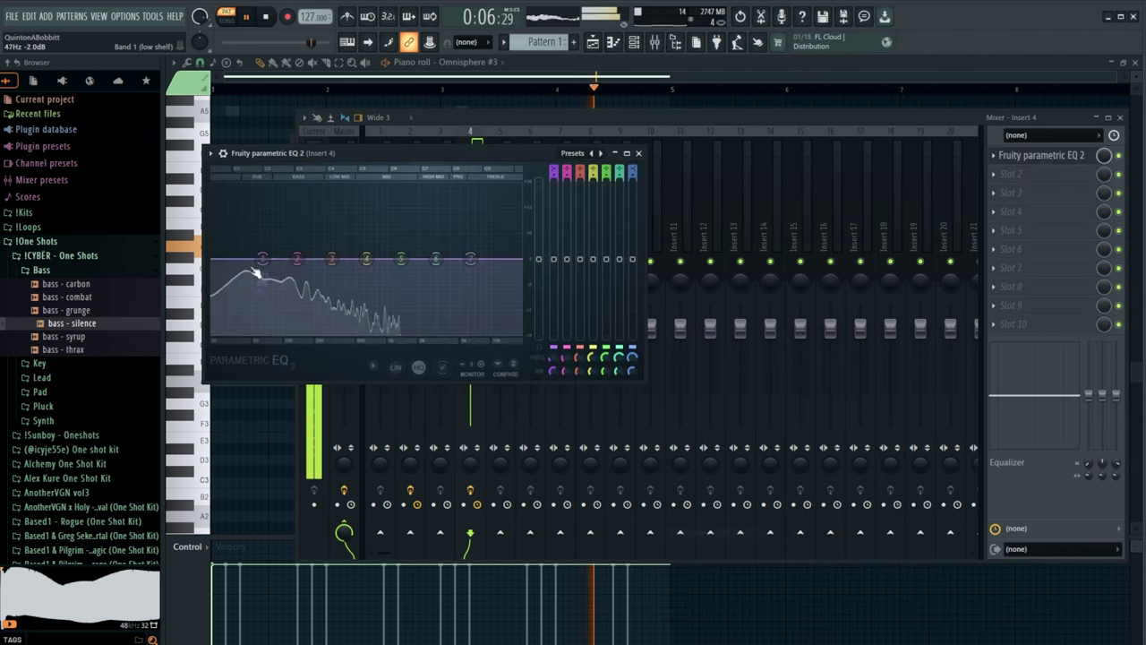
# - Raise the Insert 4 EQ's main level and cut the low frequencies with its lower bands
pyautogui.moveTo(539, 260); pyautogui.dragTo(539, 212)
pyautogui.moveTo(293, 333); pyautogui.dragTo(248, 309)
pyautogui.moveTo(332, 258); pyautogui.dragTo(252, 334)
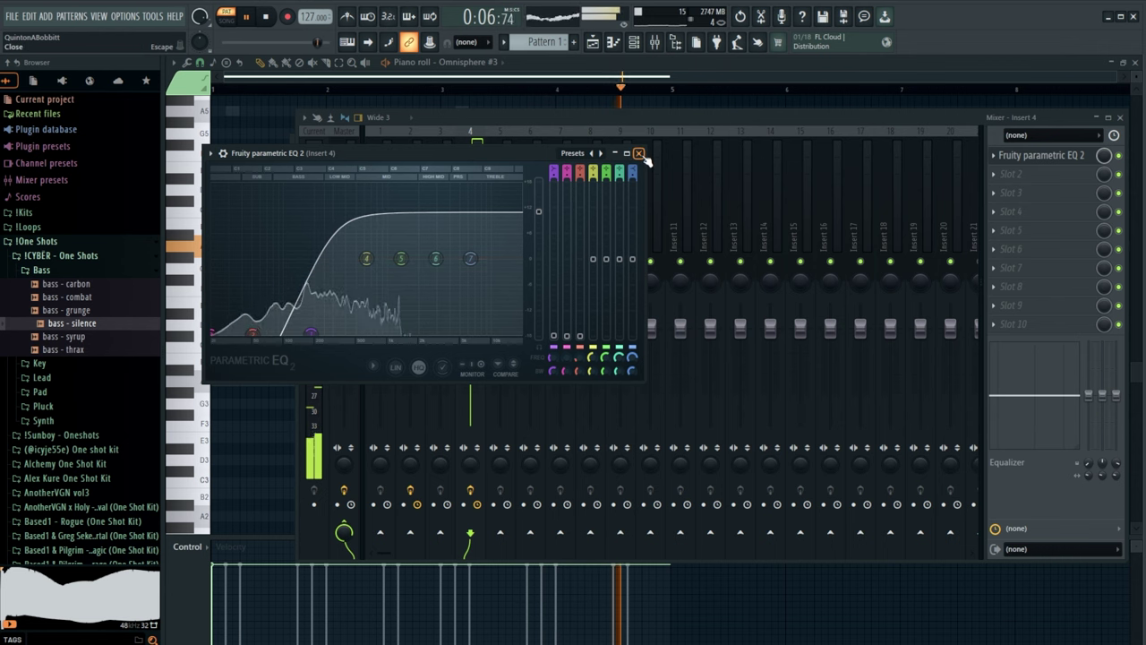
pyautogui.click(638, 153)
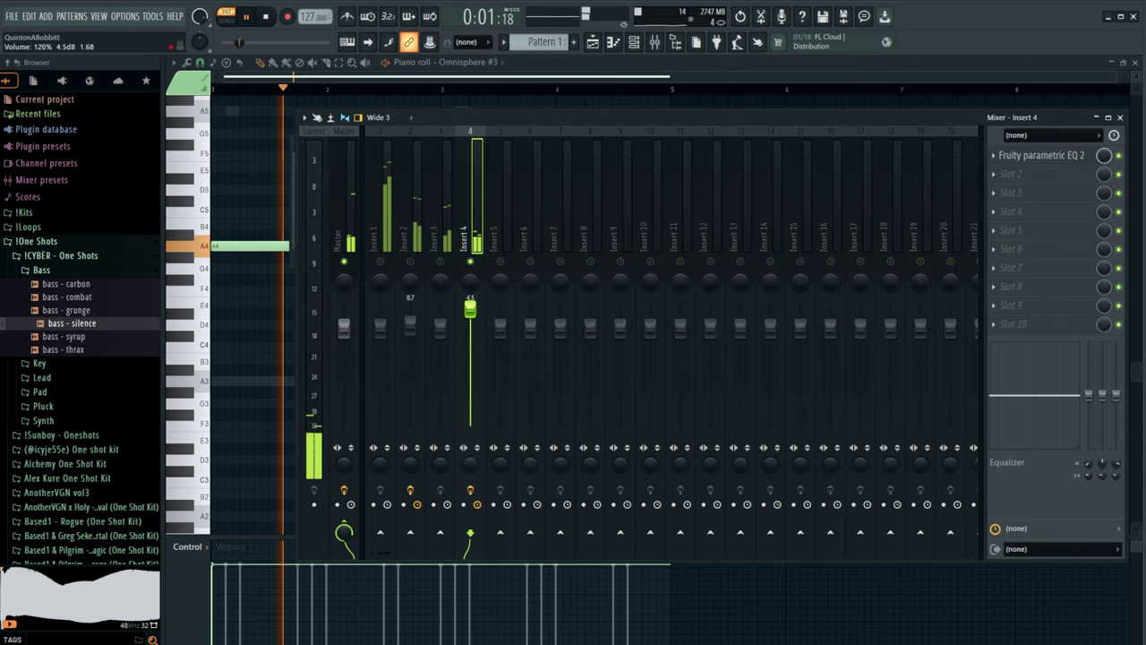
# - Set Insert 4's volume to 4.5 dB and cut Insert 3's low shelf to -18.0 dB at 148 Hz
pyautogui.click(442, 243)
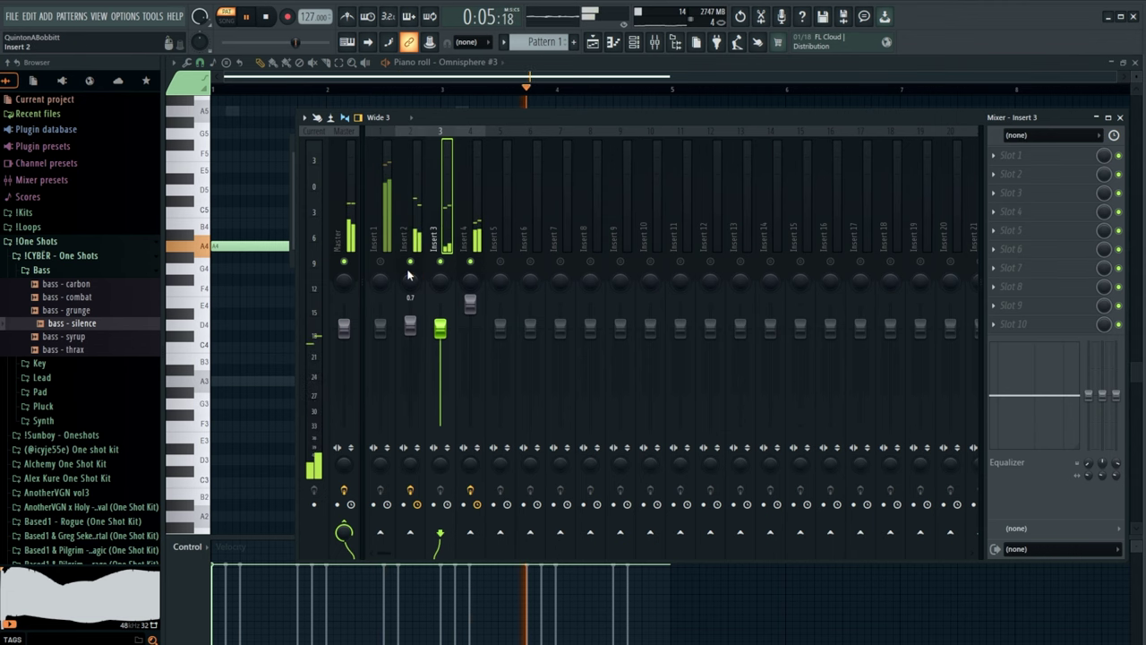
pyautogui.click(470, 303)
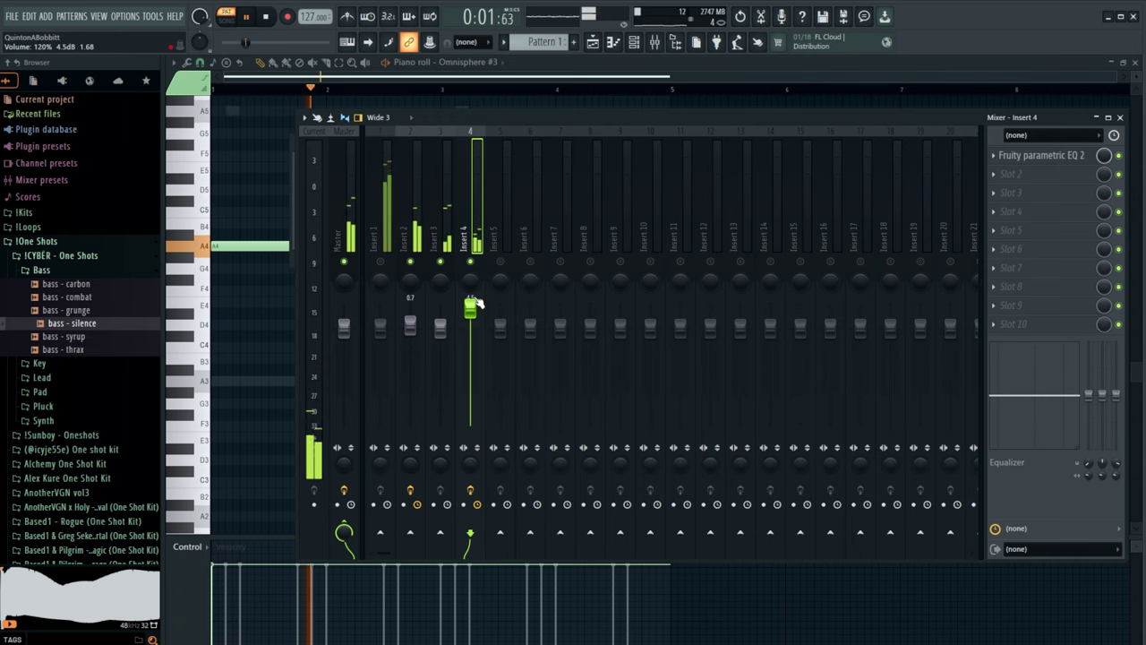
pyautogui.click(438, 242)
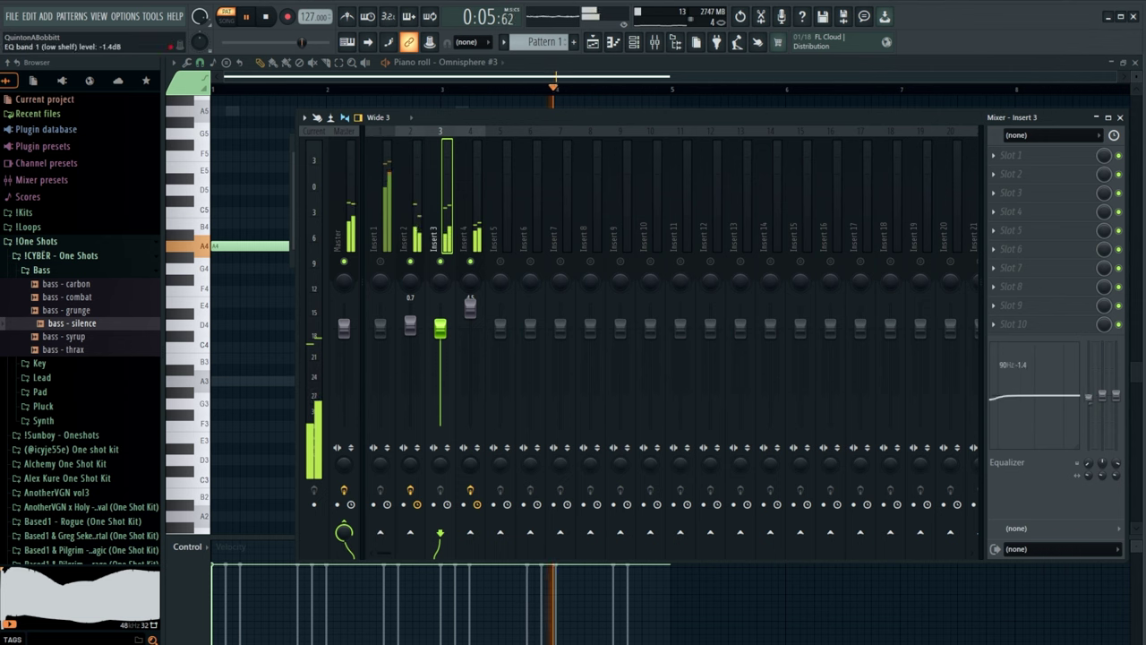
pyautogui.rightClick(471, 261)
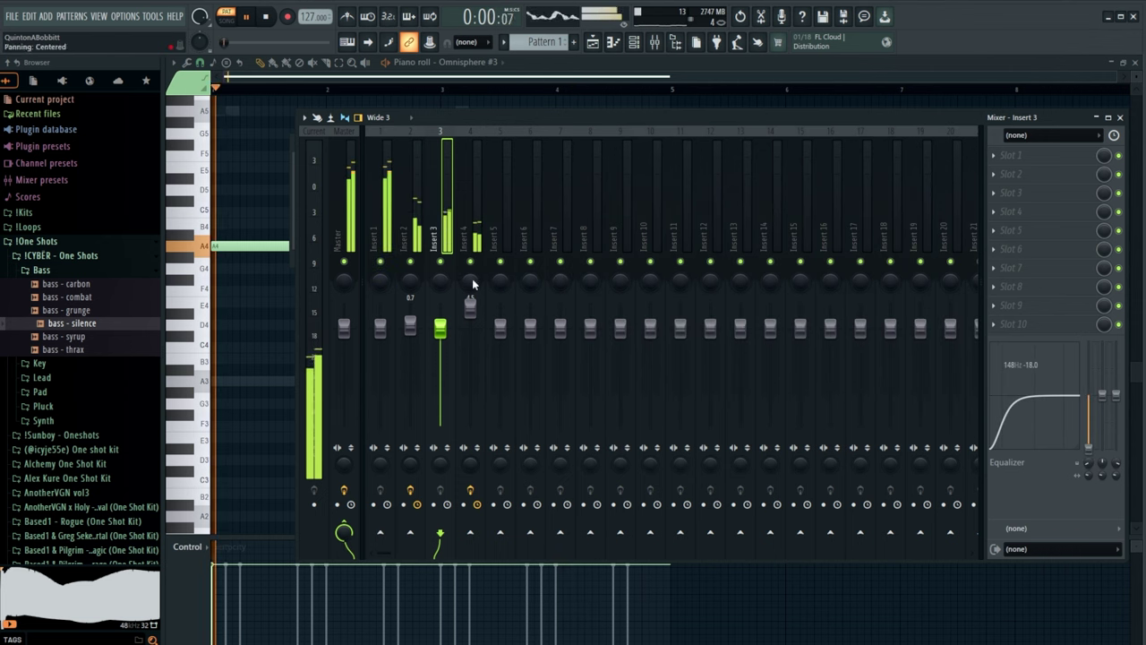
# - Add the pluck - gamer one-shot and place a short note on beat 3 of all four bars, lowered to A3
pyautogui.click(634, 43)
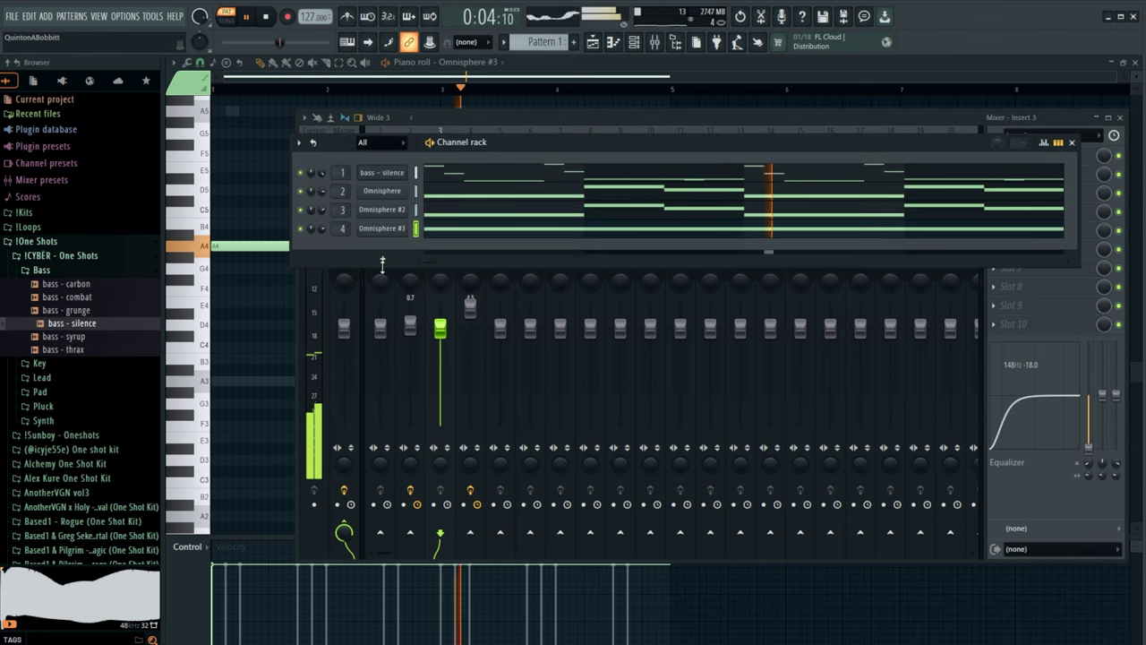
pyautogui.click(43, 270)
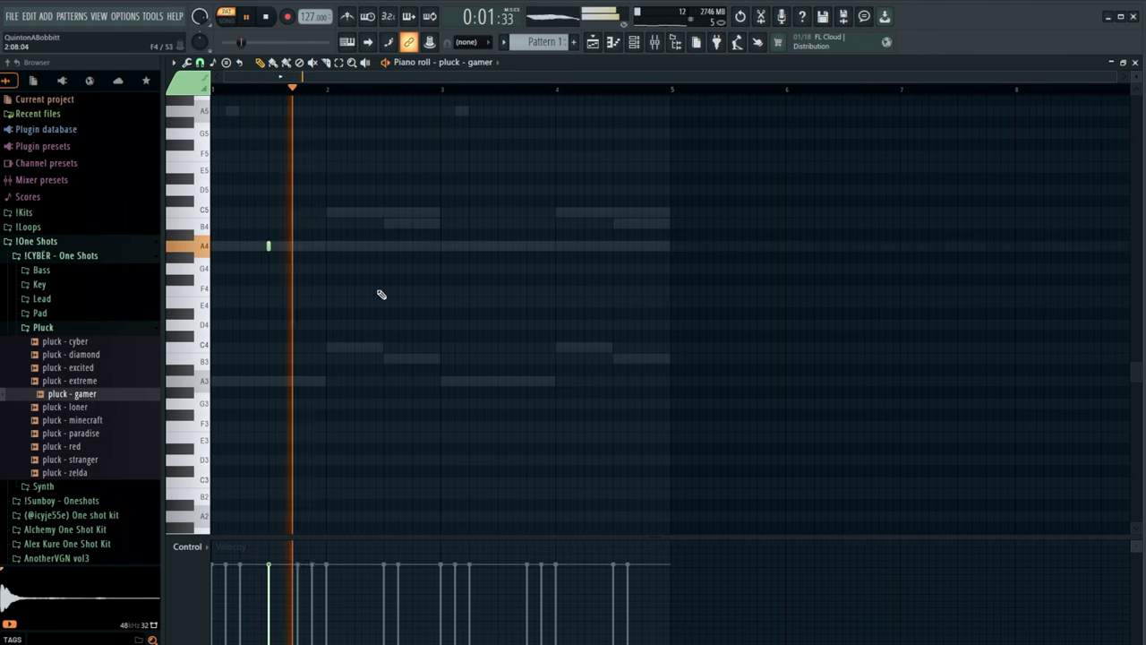
pyautogui.click(383, 246)
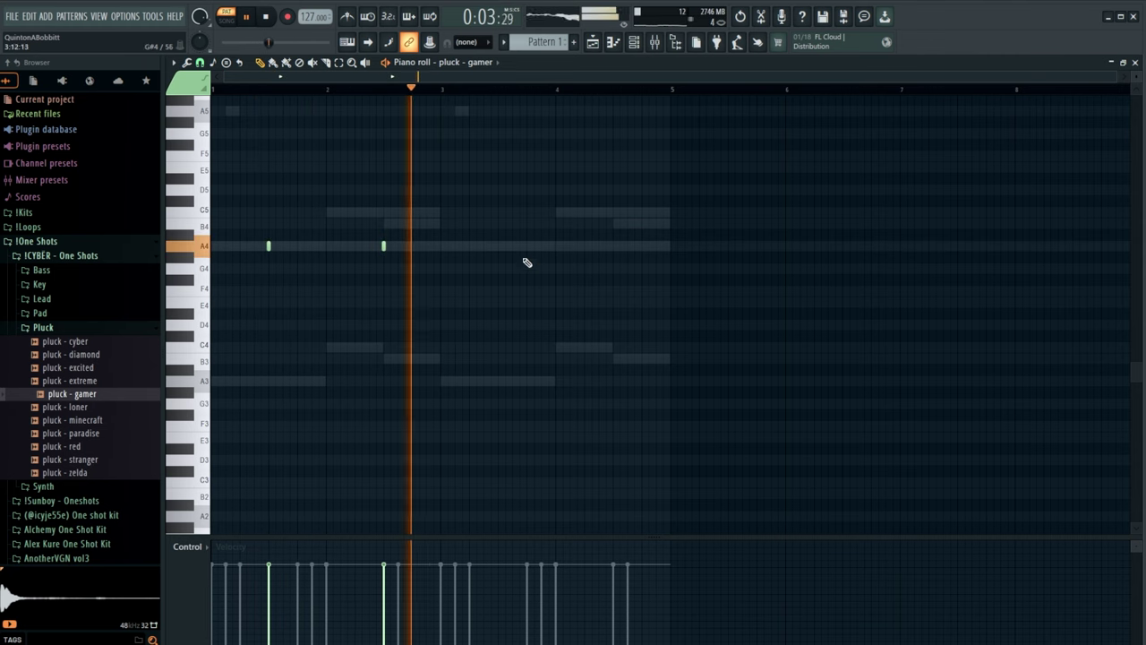
pyautogui.click(498, 246)
pyautogui.click(613, 246)
pyautogui.press('space')
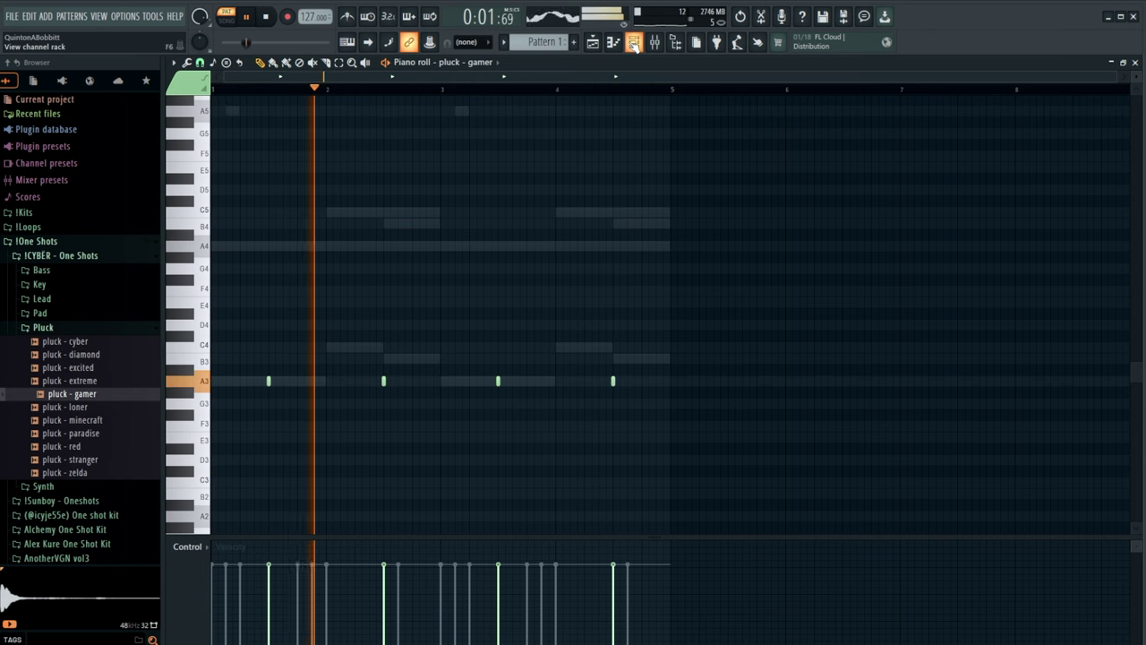
# - Audition the other pluck one-shots and replace pluck - gamer with pluck - red, keeping the notes
pyautogui.click(634, 42)
pyautogui.press('space')
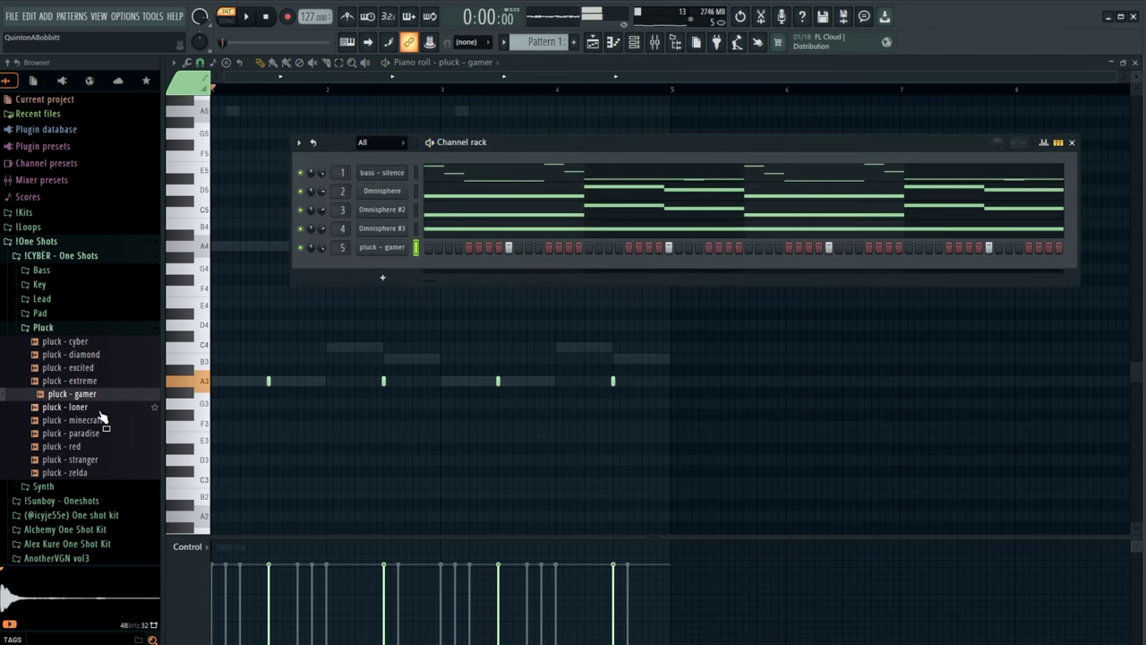
pyautogui.click(106, 407)
pyautogui.click(96, 421)
pyautogui.click(91, 434)
pyautogui.click(87, 447)
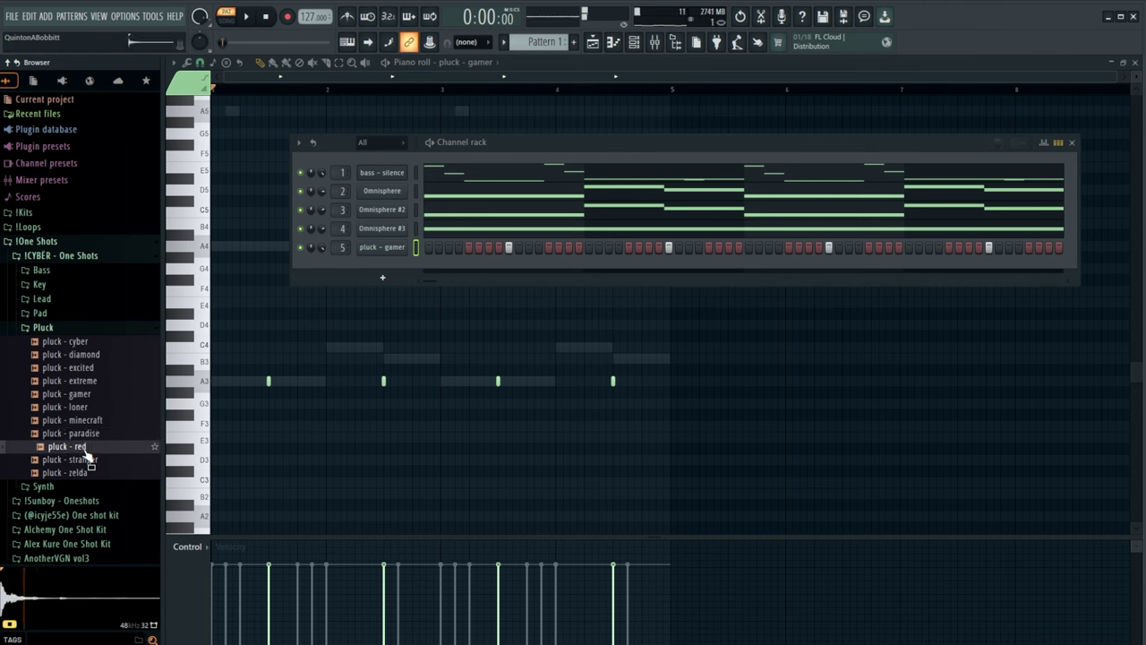
pyautogui.middleClick(86, 448)
pyautogui.press('space')
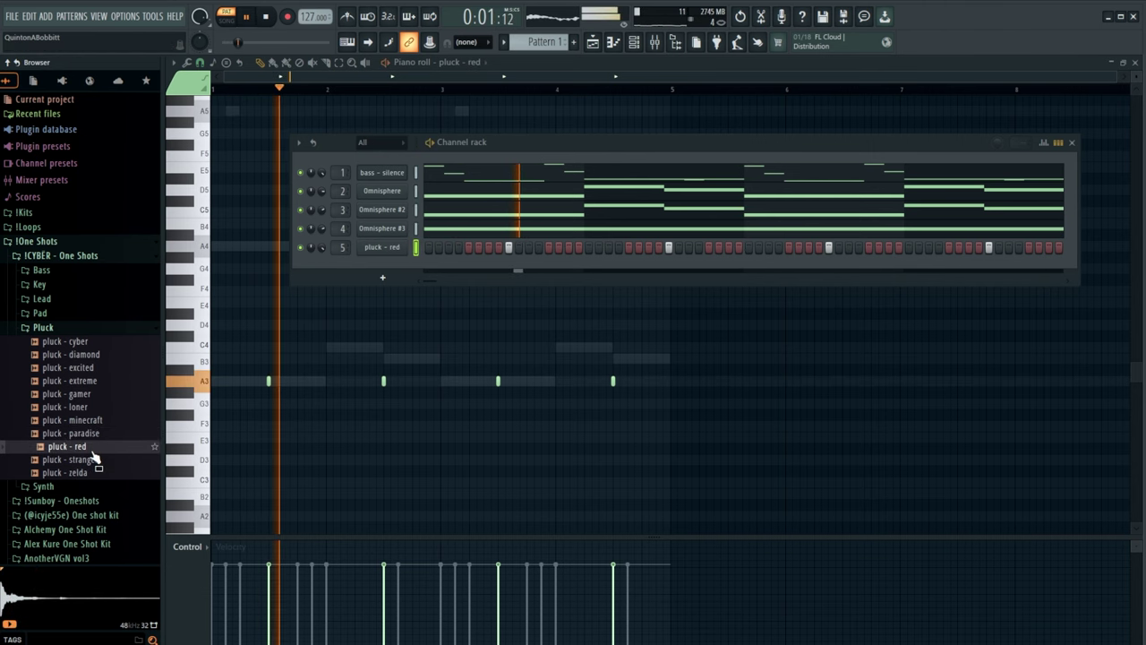
# - Route the pluck - red channel to mixer Insert 5 and lower its volume to -2.4 dB
pyautogui.click(349, 323)
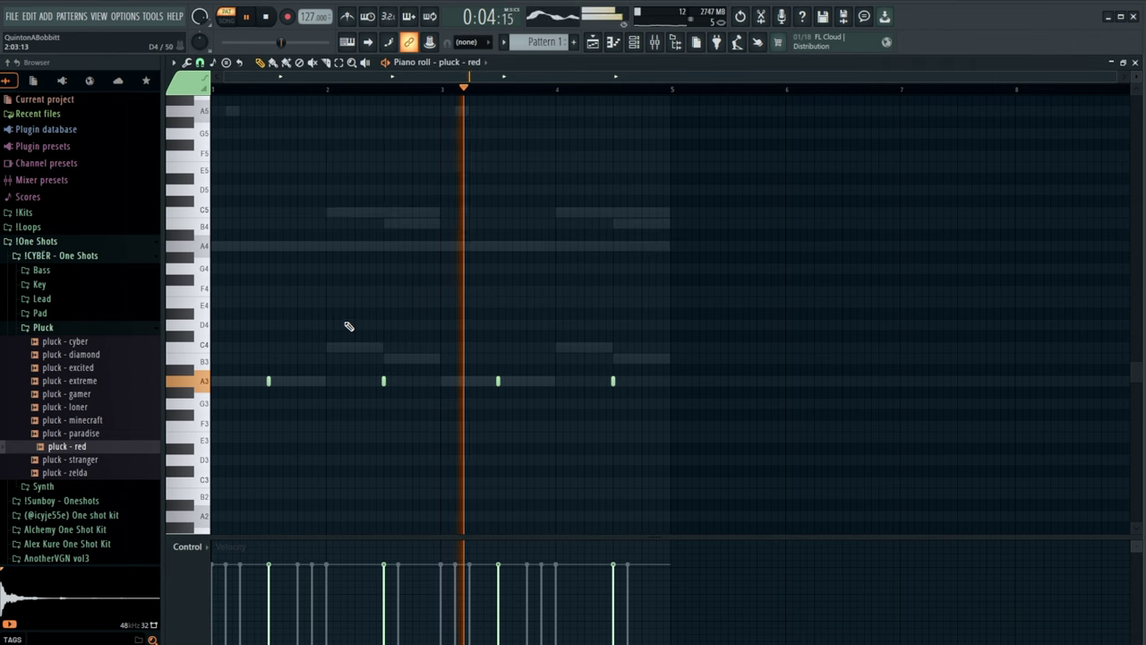
pyautogui.click(634, 42)
pyautogui.press('F9')
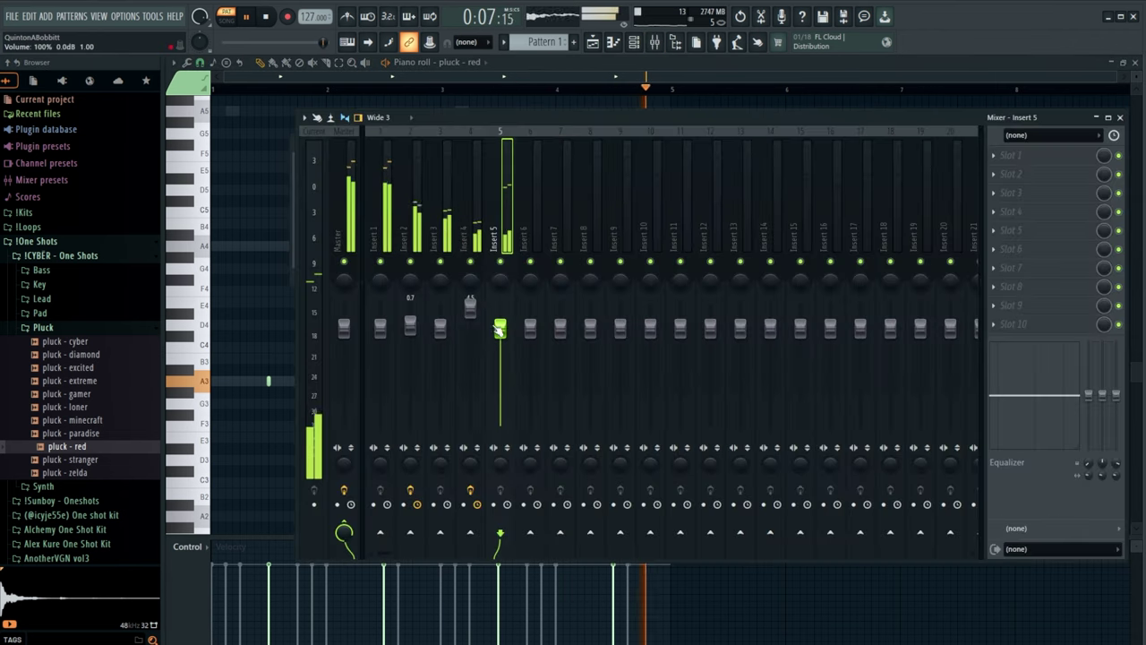
# - Load Fruity parametric EQ 2 on Insert 5 and cut the pluck's low frequencies
pyautogui.click(1021, 155)
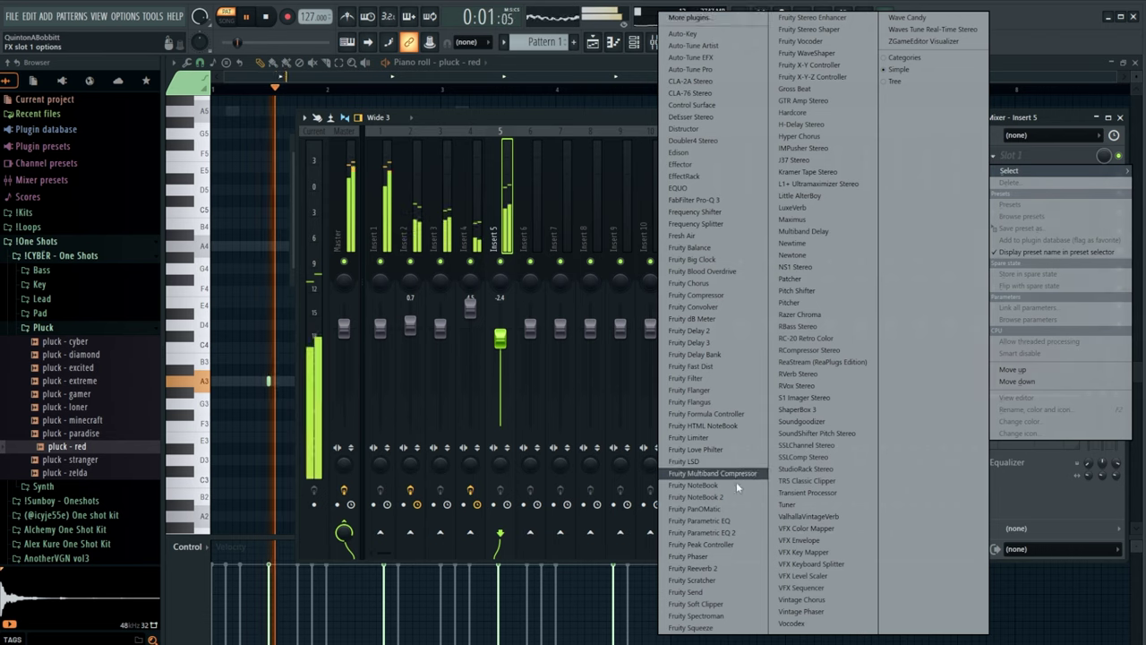
pyautogui.click(725, 535)
pyautogui.moveTo(295, 291); pyautogui.dragTo(343, 368)
pyautogui.moveTo(290, 325); pyautogui.dragTo(287, 329)
pyautogui.moveTo(365, 291); pyautogui.dragTo(333, 304)
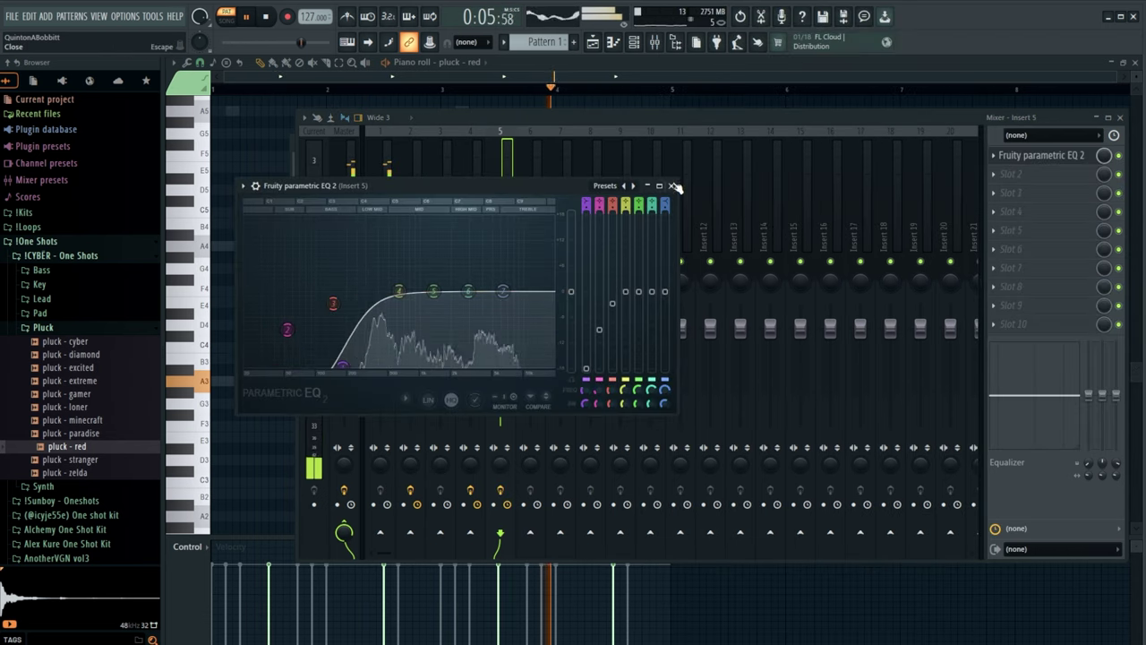
pyautogui.moveTo(503, 291); pyautogui.dragTo(514, 368)
pyautogui.moveTo(469, 291); pyautogui.dragTo(496, 269)
pyautogui.moveTo(433, 291); pyautogui.dragTo(434, 286)
pyautogui.click(671, 185)
# - Load ValhallaVintageVerb on Insert 5, reduce its mix and raise its low cut
pyautogui.click(1011, 173)
pyautogui.moveTo(1023, 186)
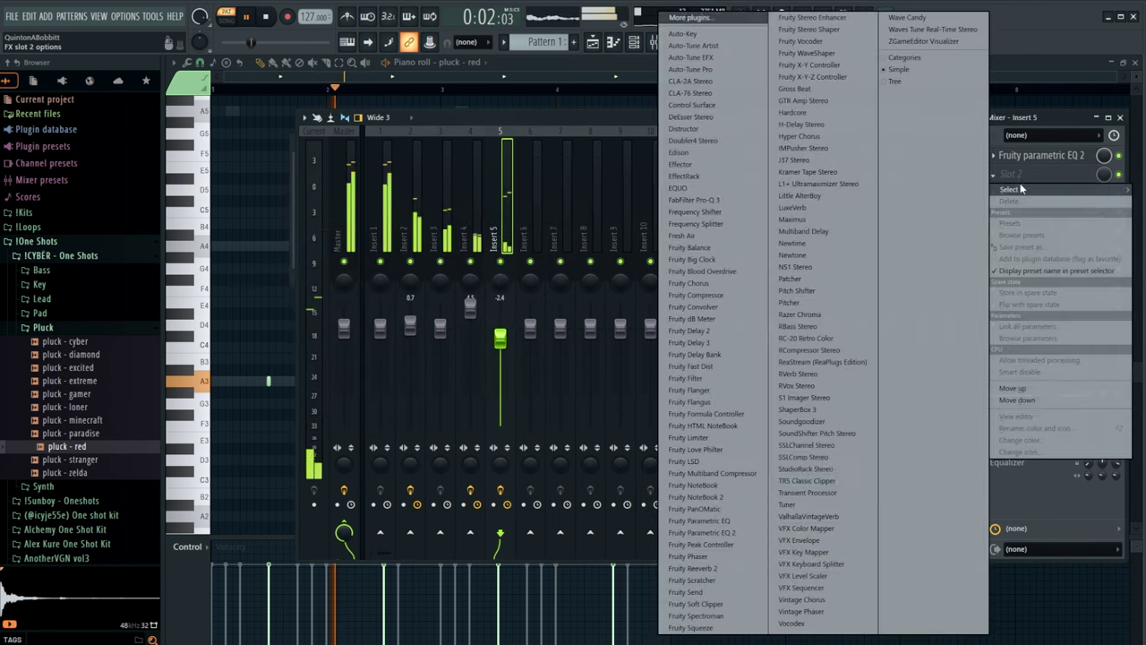
pyautogui.click(809, 517)
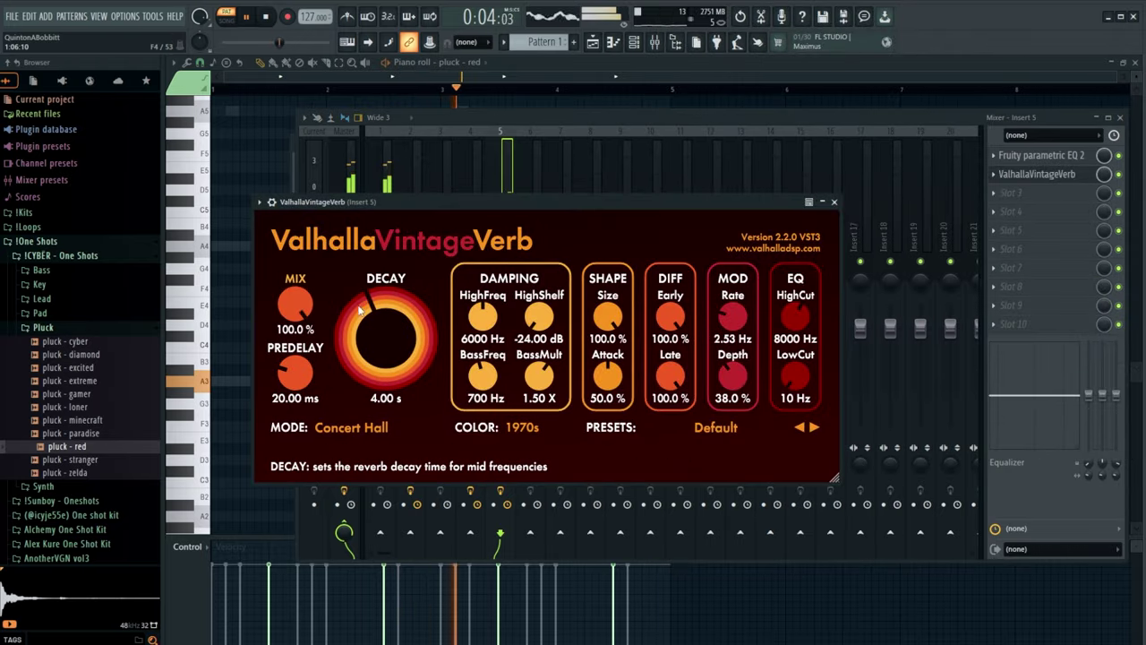
pyautogui.moveTo(296, 304); pyautogui.dragTo(291, 385)
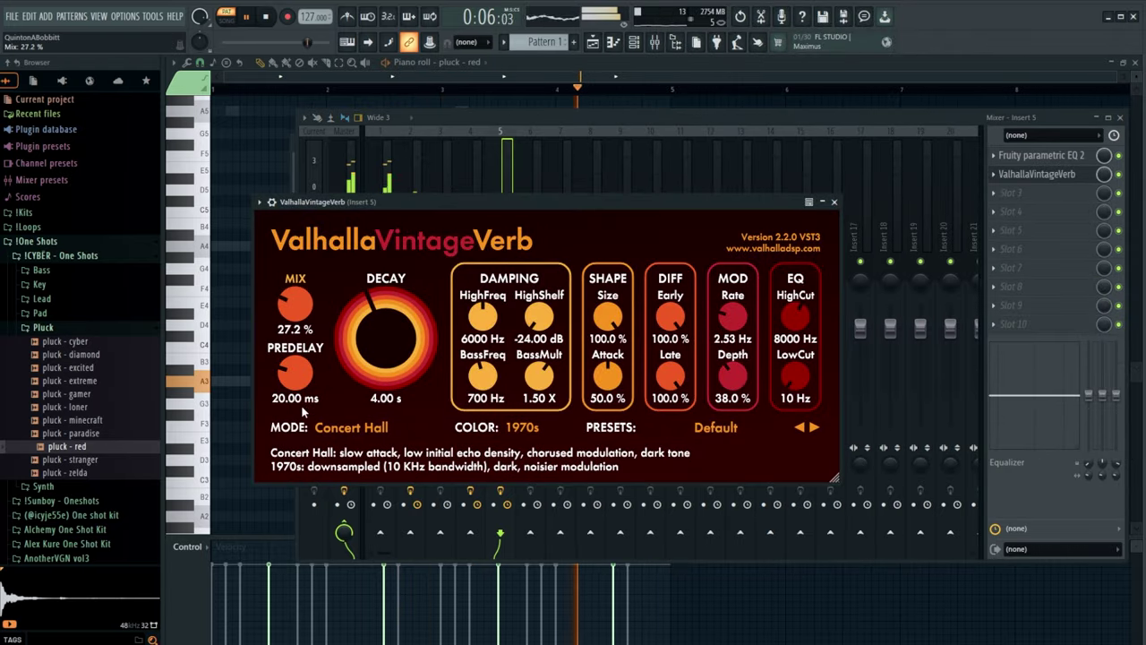
pyautogui.moveTo(793, 376); pyautogui.dragTo(787, 336)
pyautogui.moveTo(300, 318); pyautogui.dragTo(300, 299)
# - Move ValhallaVintageVerb ahead of the parametric EQ and lower Insert 5's volume to -3.3 dB
pyautogui.click(834, 202)
pyautogui.scroll(1, 1036, 179)
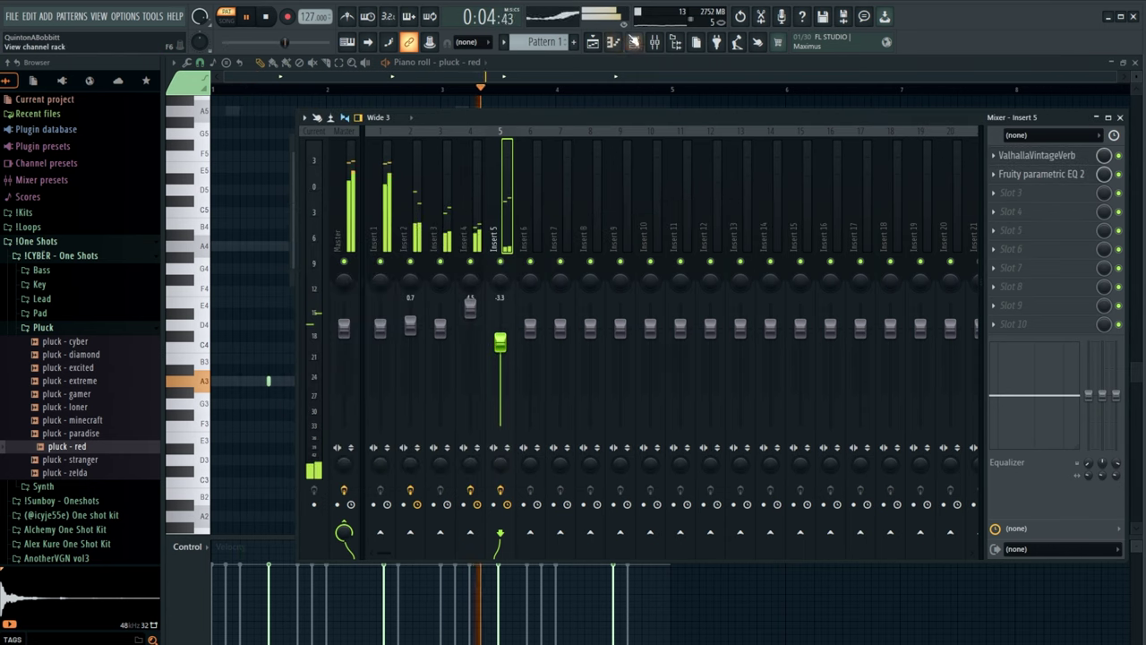
# - Split Pattern 1 by channel into separate patterns
pyautogui.click(634, 43)
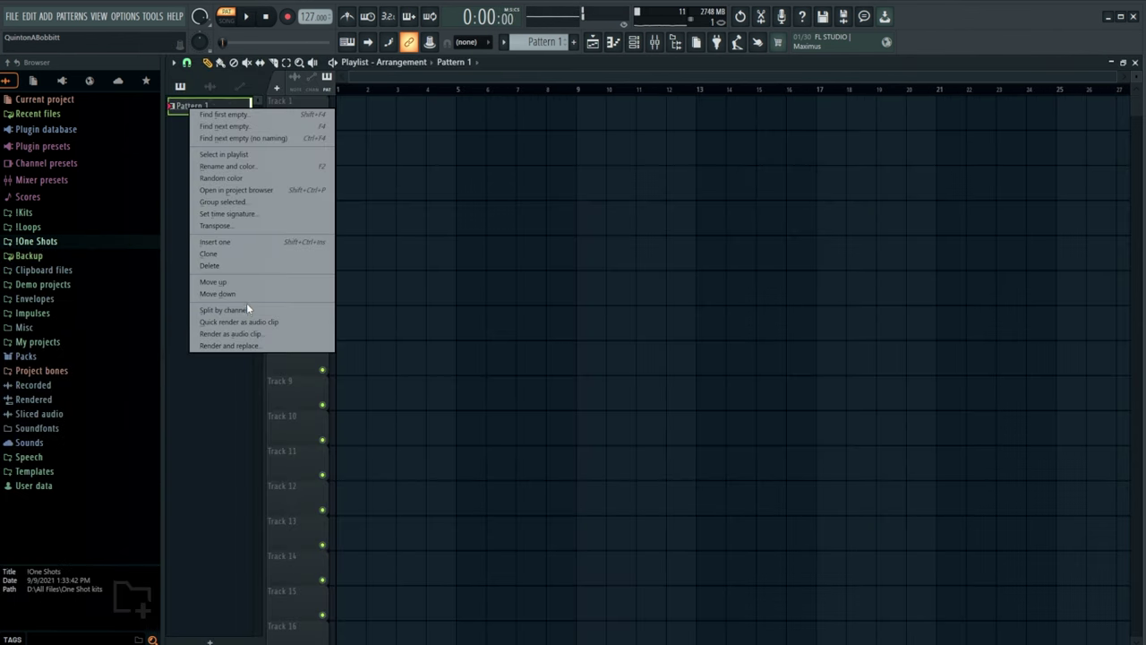
pyautogui.click(240, 310)
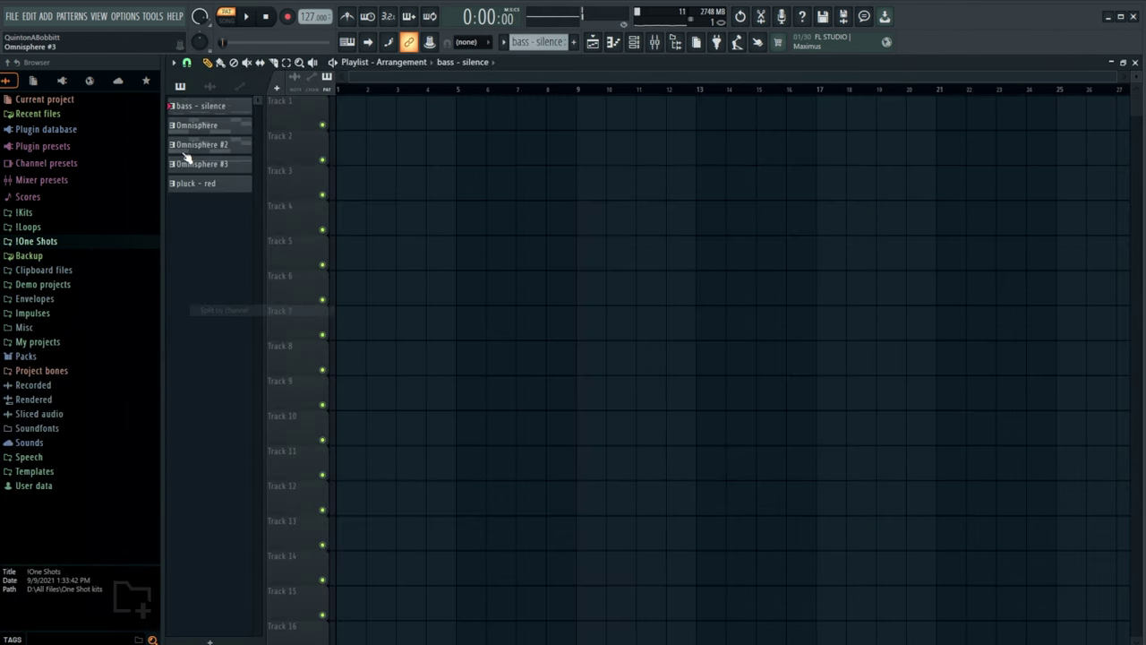
# - Arrange only the three Omnisphere patterns on Tracks 2 to 4 and duplicate them to fill bars 1 to 8
pyautogui.moveTo(206, 115); pyautogui.dragTo(351, 135)
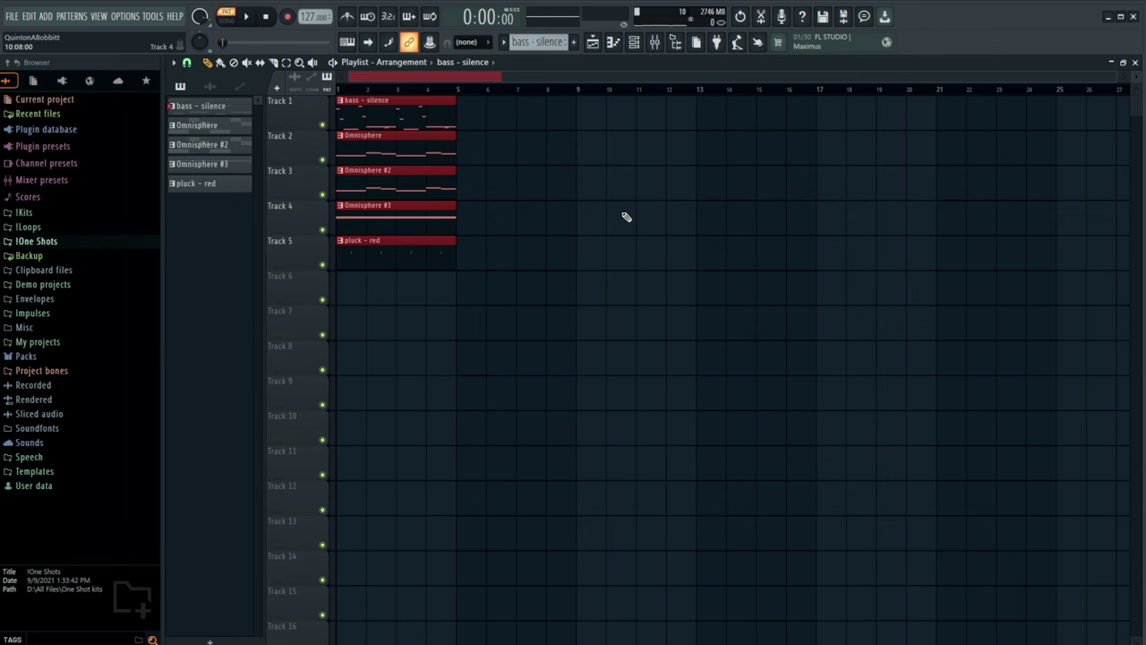
pyautogui.rightClick(421, 121)
pyautogui.rightClick(454, 245)
pyautogui.hotkey('ctrl', 'a')
pyautogui.hotkey('ctrl', 'b')
pyautogui.moveTo(625, 297); pyautogui.dragTo(413, 147)
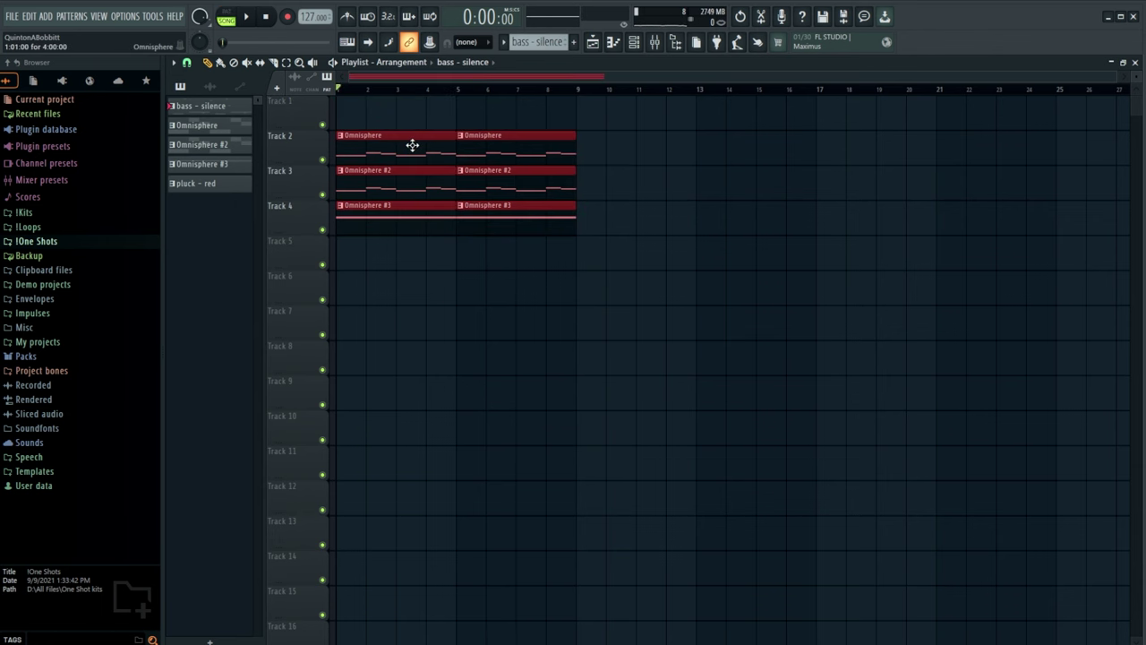
# - Consolidate the Omnisphere clips in bars 1 to 8 into one audio clip on Track 2 with the tail kept, and clear the source clips
pyautogui.moveTo(550, 92); pyautogui.dragTo(339, 91)
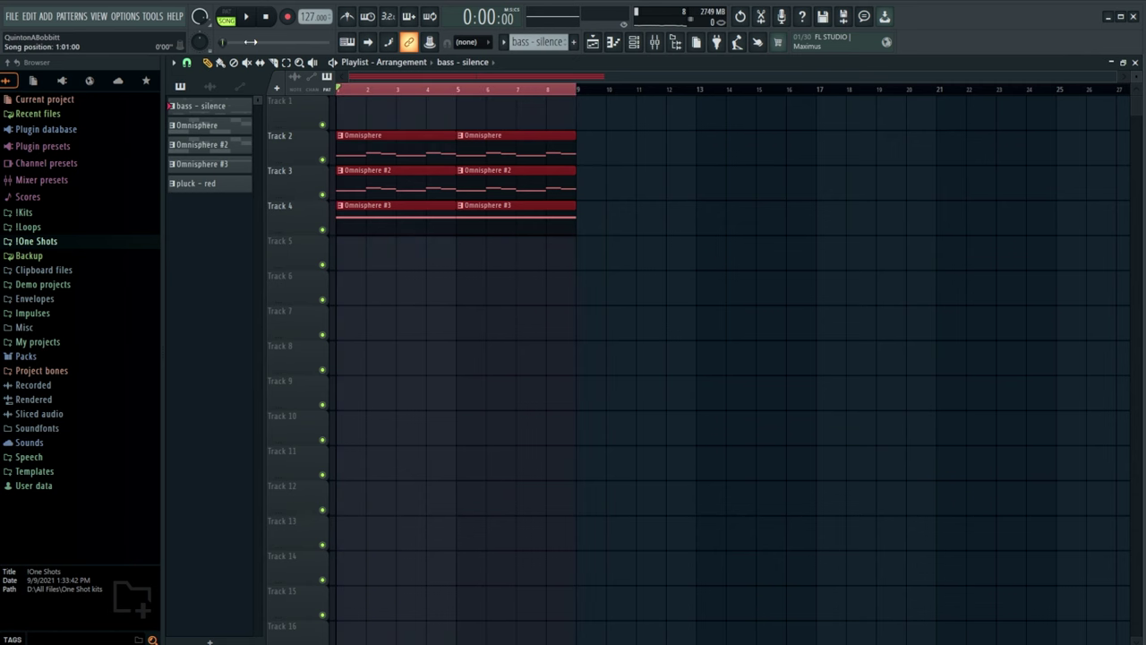
pyautogui.hotkey('ctrl', 'alt', 'c')
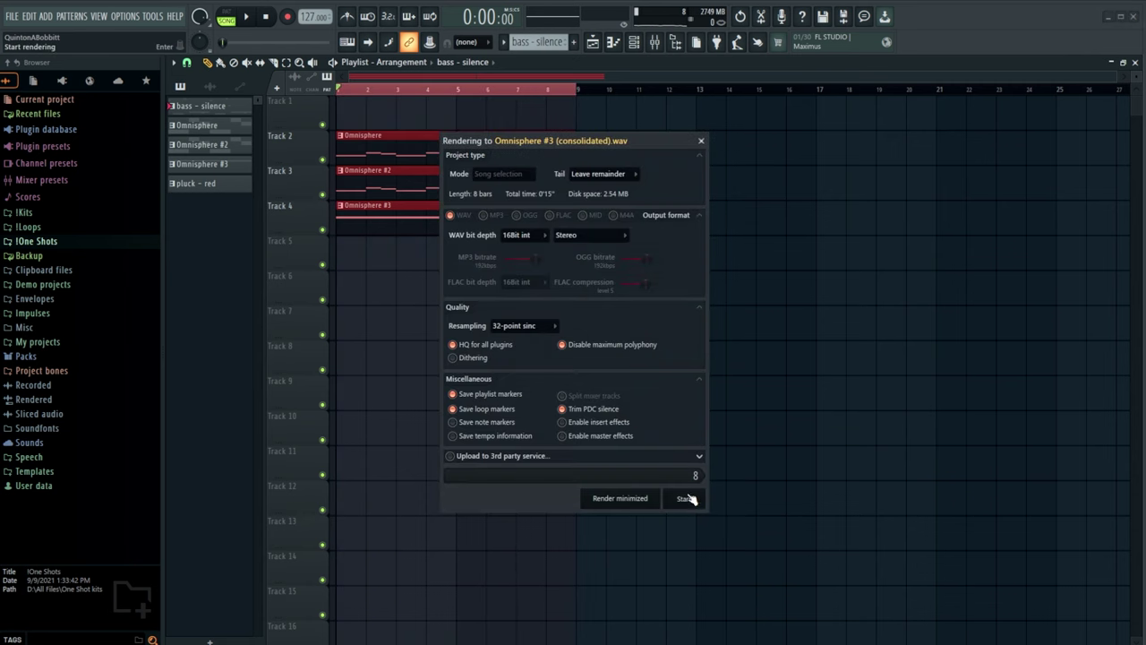
pyautogui.rightClick(525, 243)
pyautogui.rightClick(512, 220)
pyautogui.rightClick(412, 221)
pyautogui.rightClick(385, 246)
pyautogui.rightClick(385, 190)
pyautogui.rightClick(483, 193)
# - Slice off the consolidated clip's tail at bar 9 and assign the clip to a free mixer track
pyautogui.press('c')
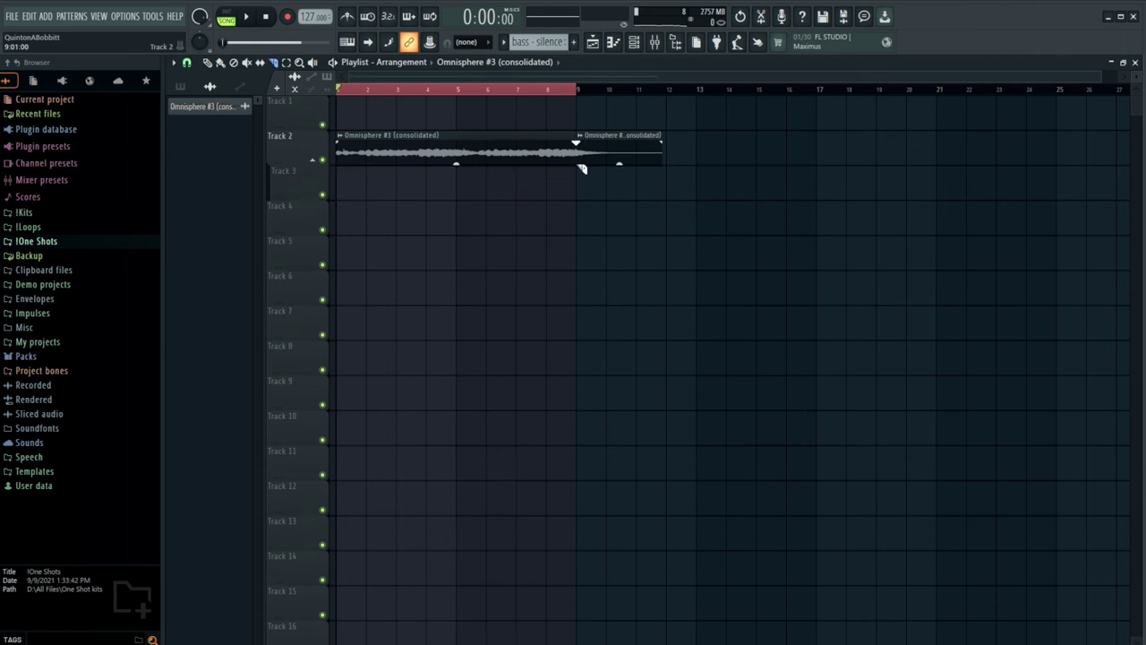
pyautogui.rightClick(586, 159)
pyautogui.doubleClick(486, 153)
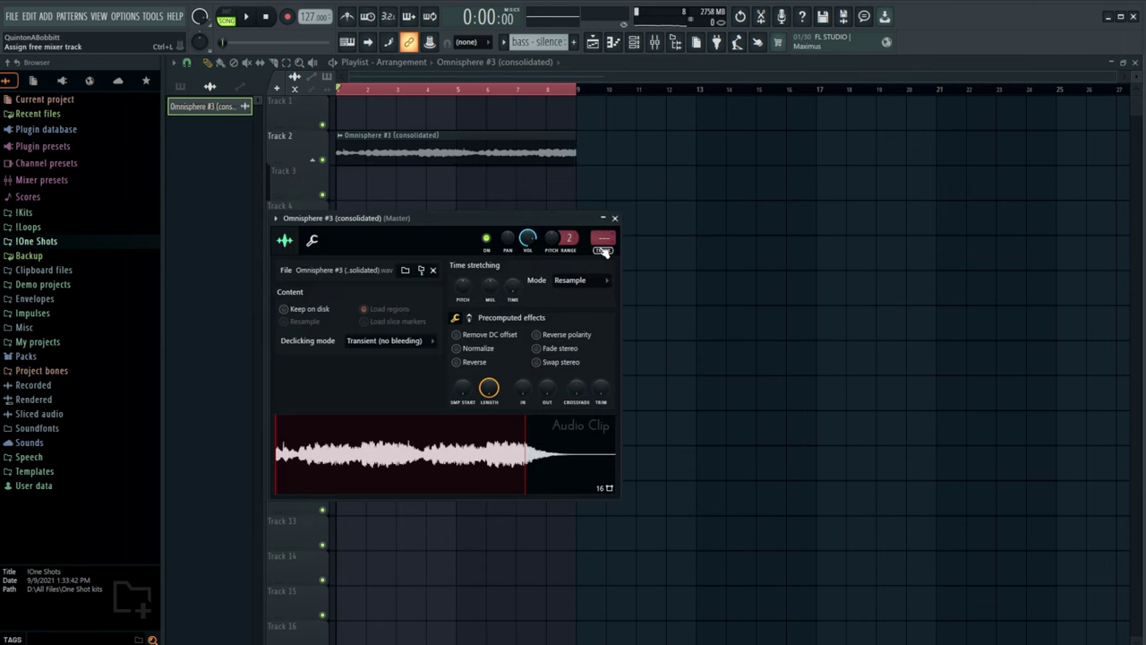
pyautogui.click(604, 252)
# - Load Fruity parametric EQ 2 on the consolidated clip's mixer track and choose the 20Hz + 18kHz cut preset during playback
pyautogui.click(476, 87)
pyautogui.press('space')
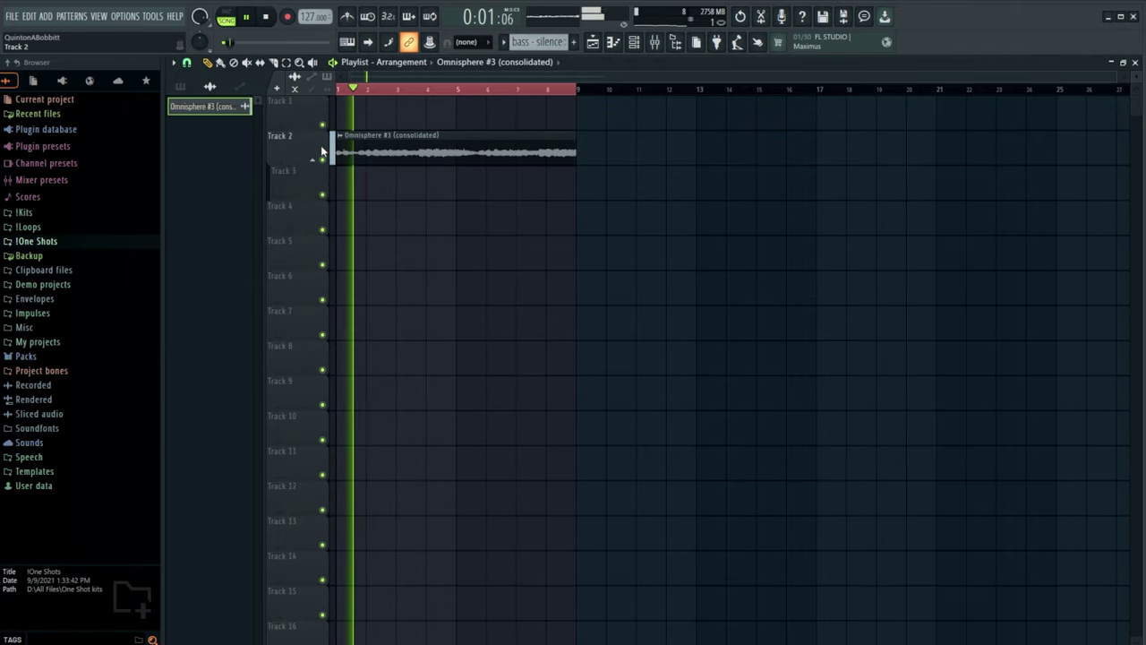
pyautogui.click(655, 42)
pyautogui.click(1026, 156)
pyautogui.click(707, 533)
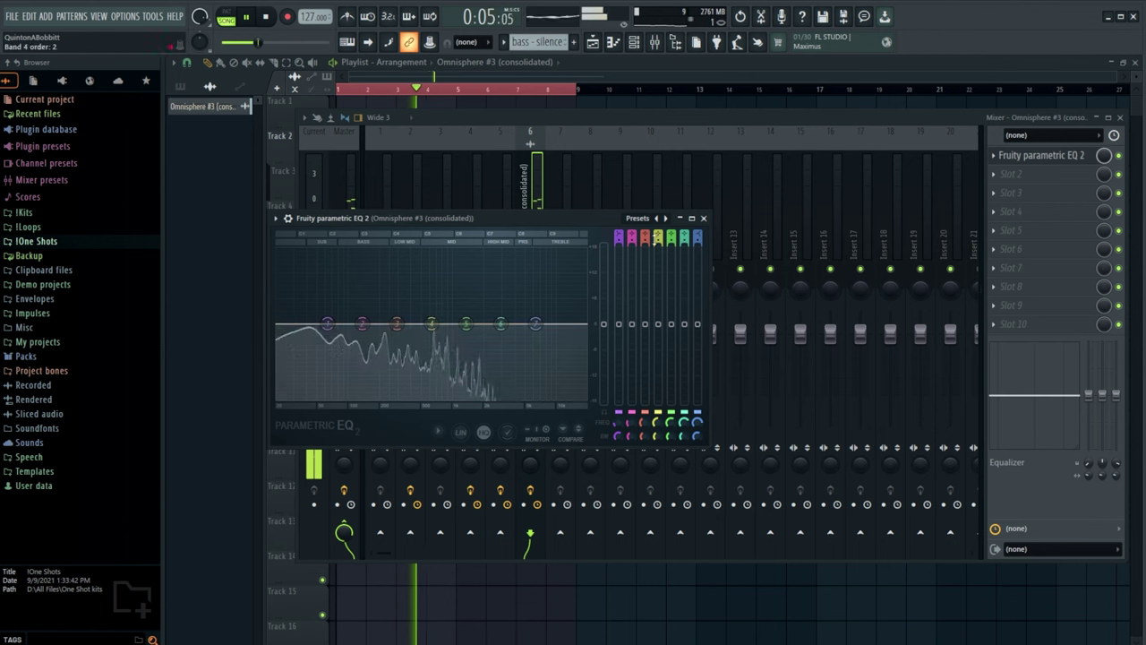
pyautogui.click(666, 220)
pyautogui.click(666, 219)
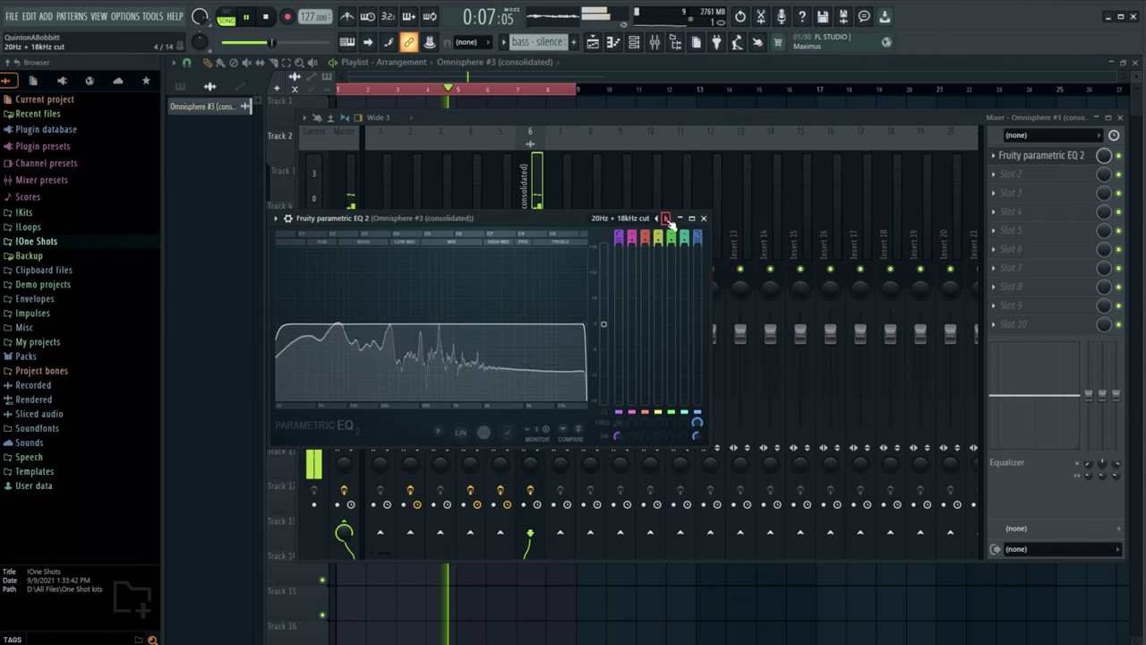
# - Set the EQ's high-pass band to about 135 Hz and lower its low-pass band to trim the highs
pyautogui.moveTo(278, 325); pyautogui.dragTo(378, 324)
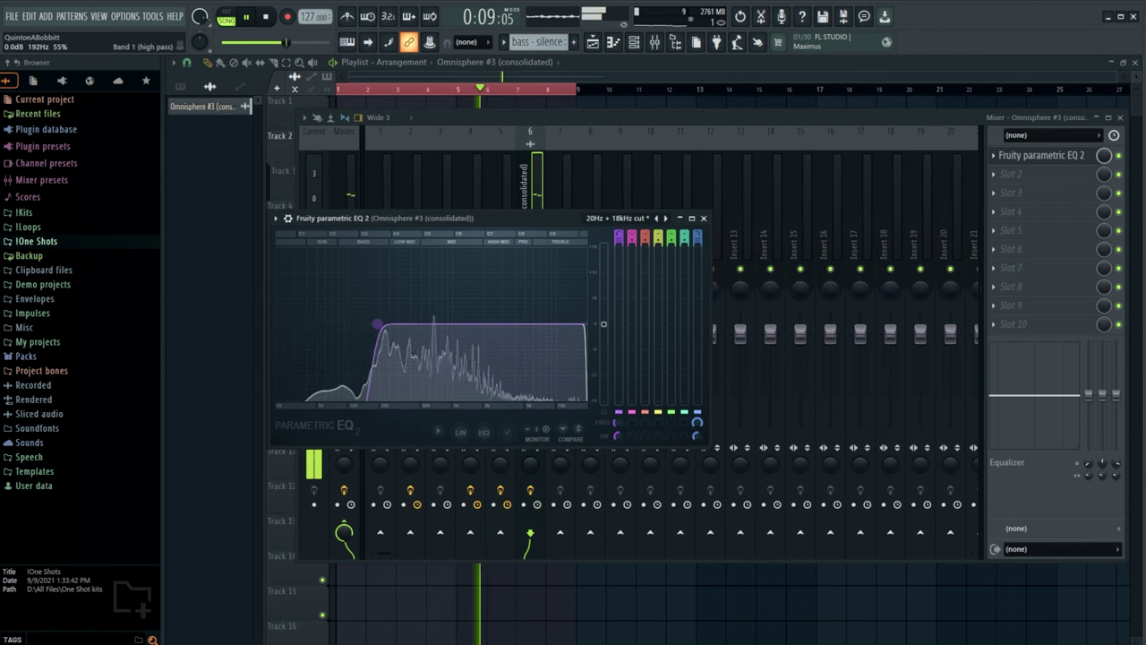
pyautogui.moveTo(588, 325); pyautogui.dragTo(536, 324)
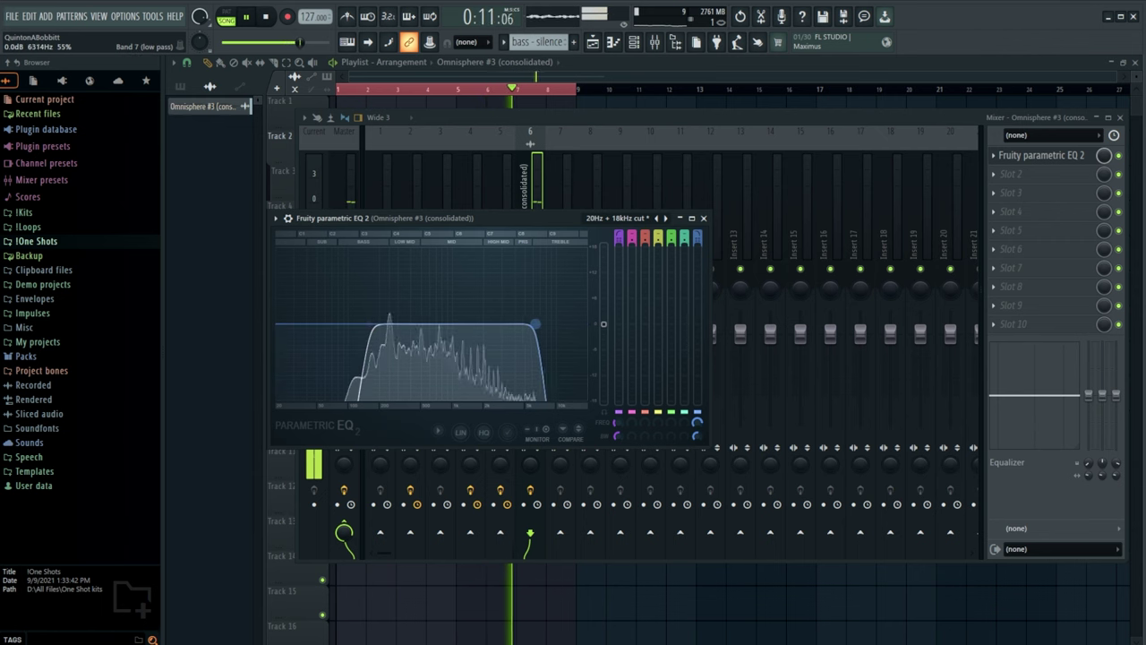
pyautogui.moveTo(378, 324); pyautogui.dragTo(359, 324)
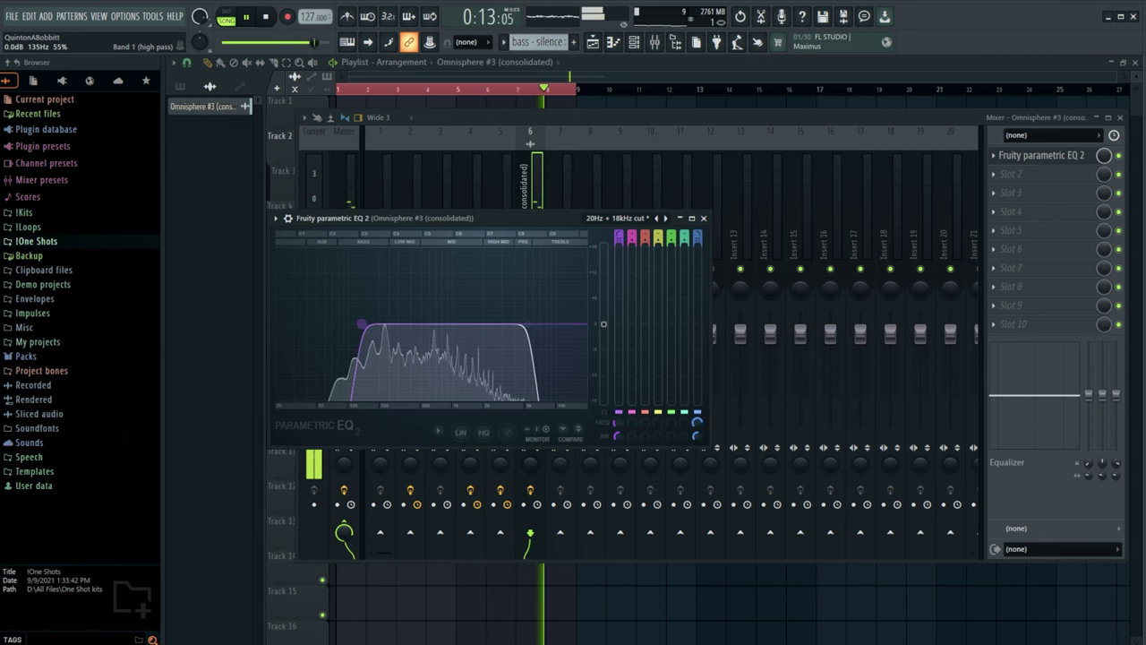
pyautogui.click(704, 218)
pyautogui.press('F9')
pyautogui.press('space')
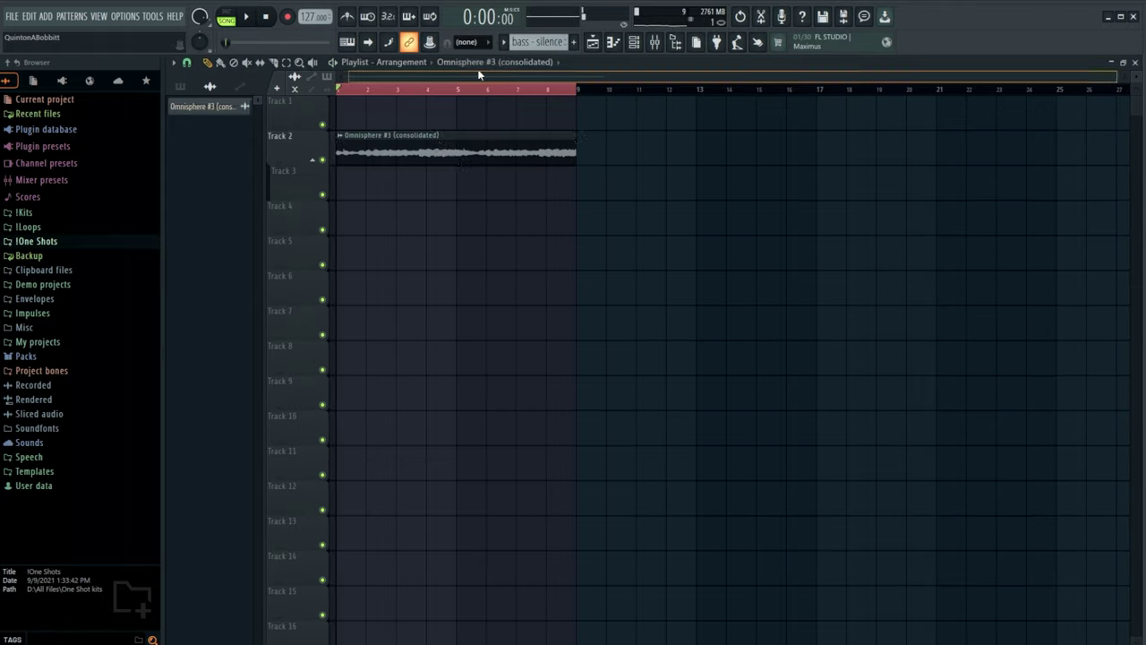
# - Copy the consolidated Omnisphere clip to bar 9 on Track 2 and make the copy unique
pyautogui.moveTo(386, 151); pyautogui.dragTo(627, 139)
pyautogui.click(582, 136)
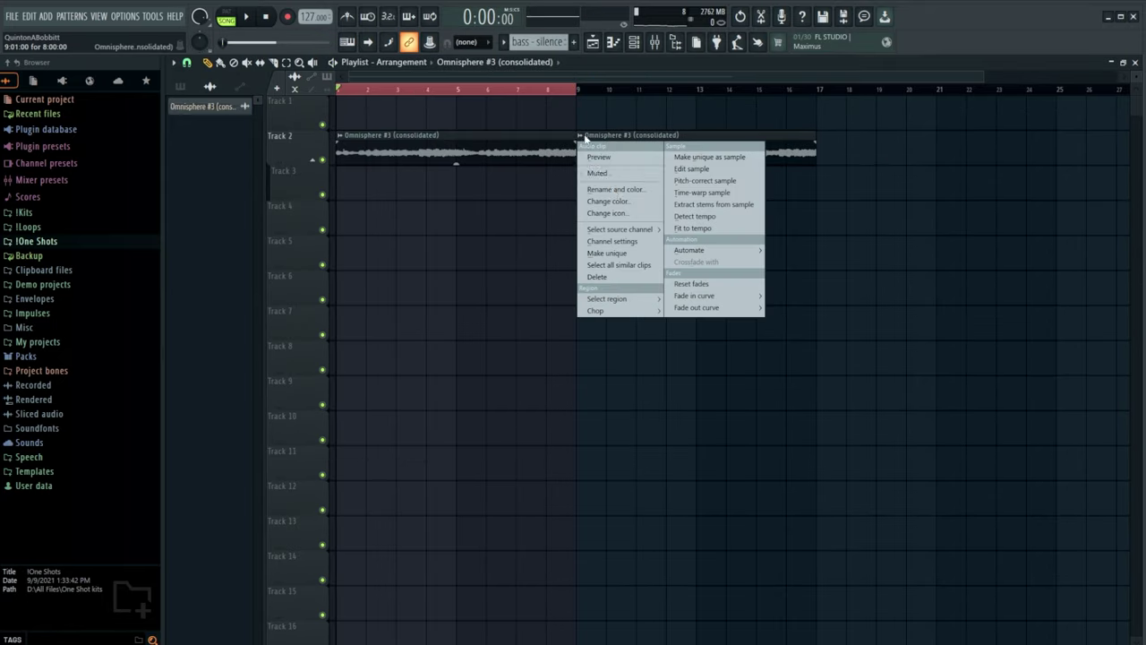
pyautogui.click(612, 253)
pyautogui.doubleClick(663, 146)
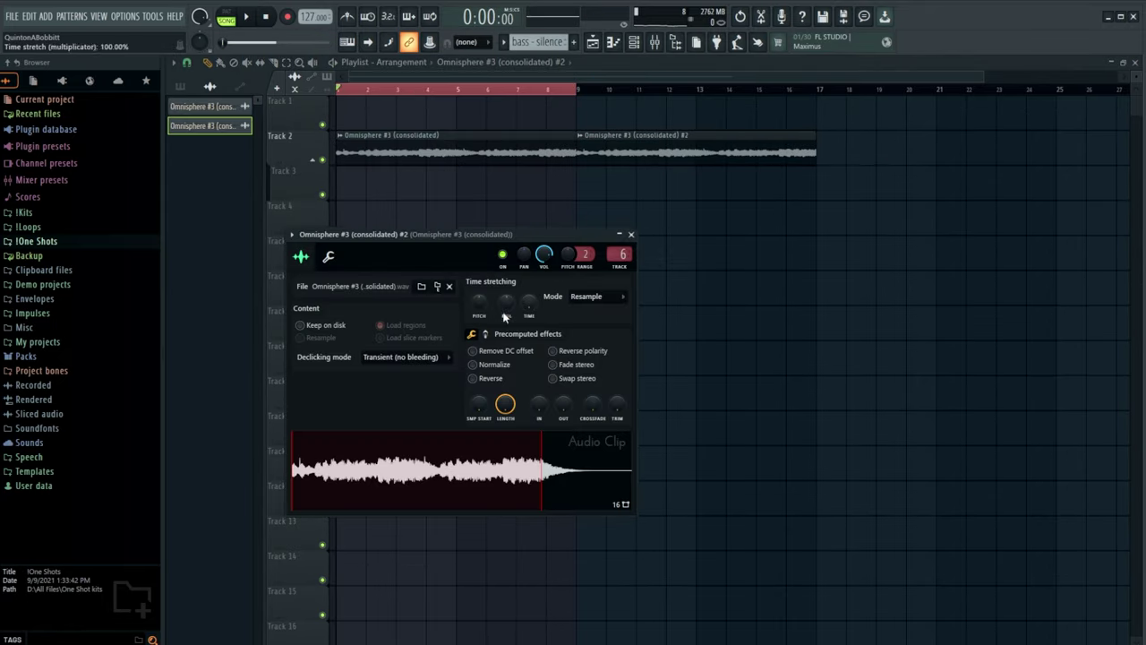
pyautogui.click(631, 234)
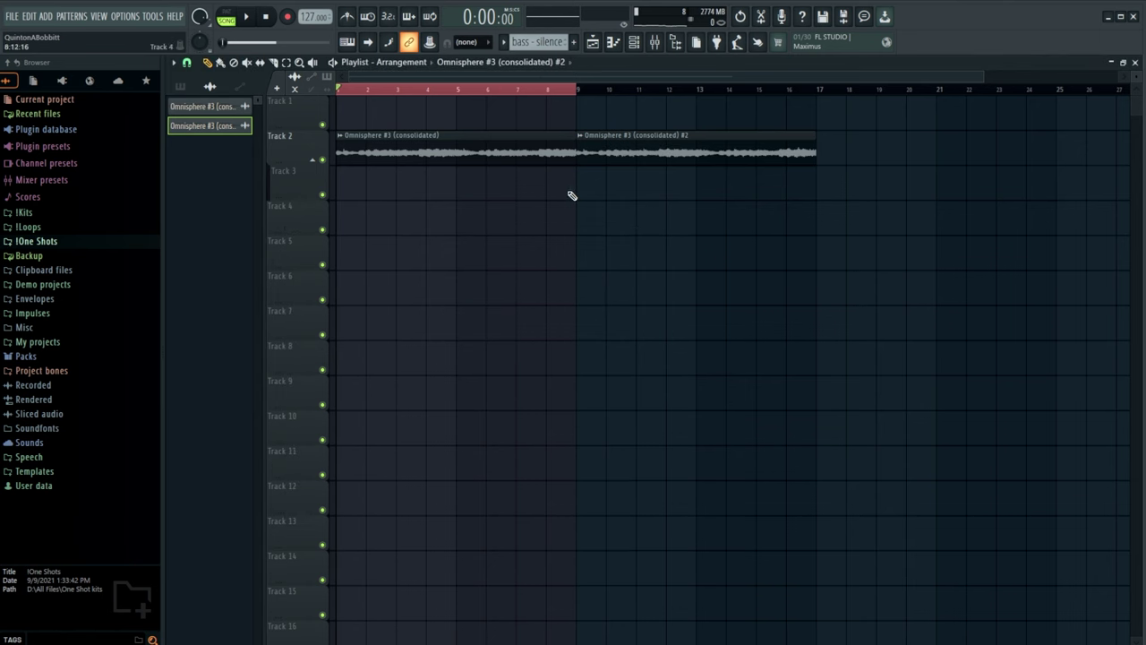
# - Play back both audio clips and place the bass - silence pattern on Track 1 four times, covering bars 1 to 16
pyautogui.click(554, 90)
pyautogui.press('space')
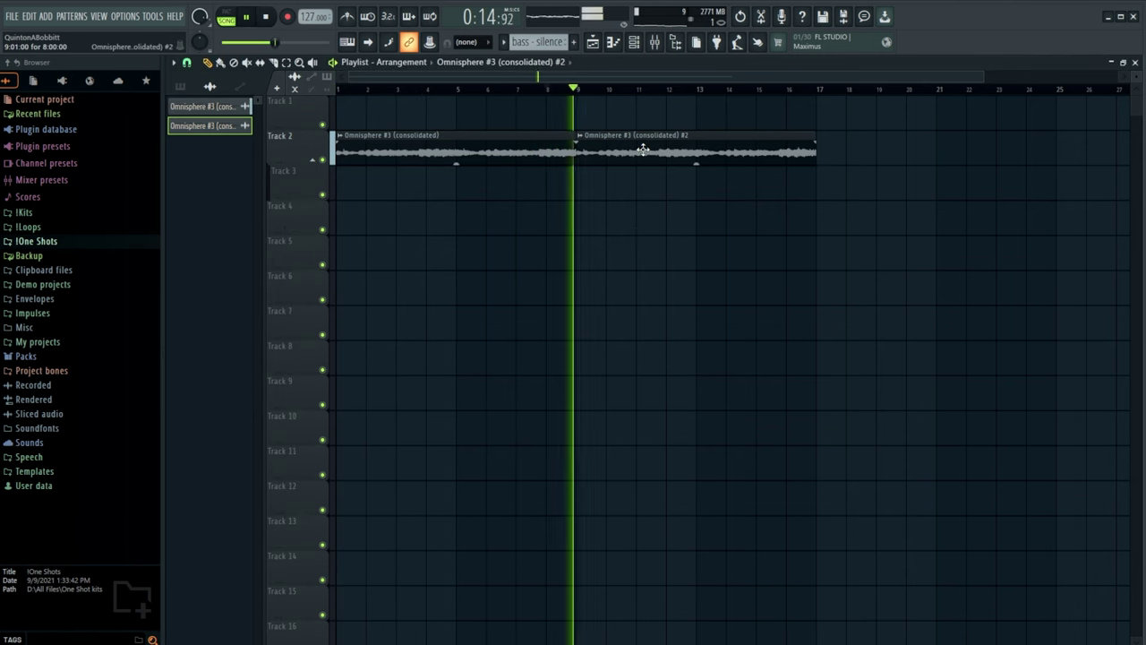
pyautogui.click(180, 85)
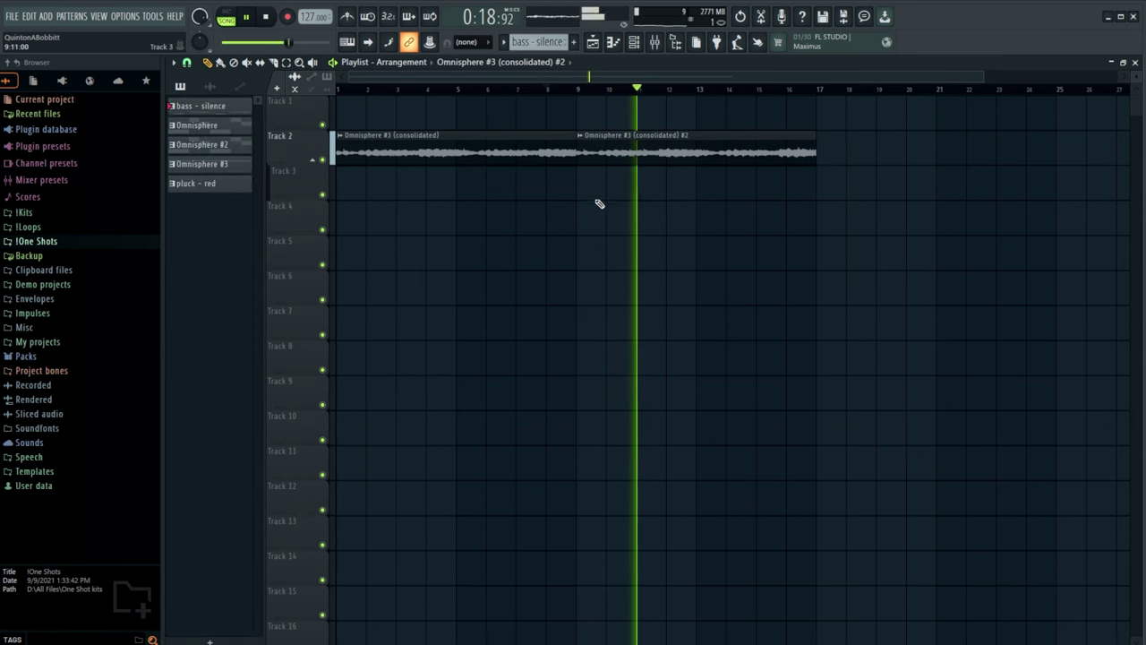
pyautogui.click(197, 106)
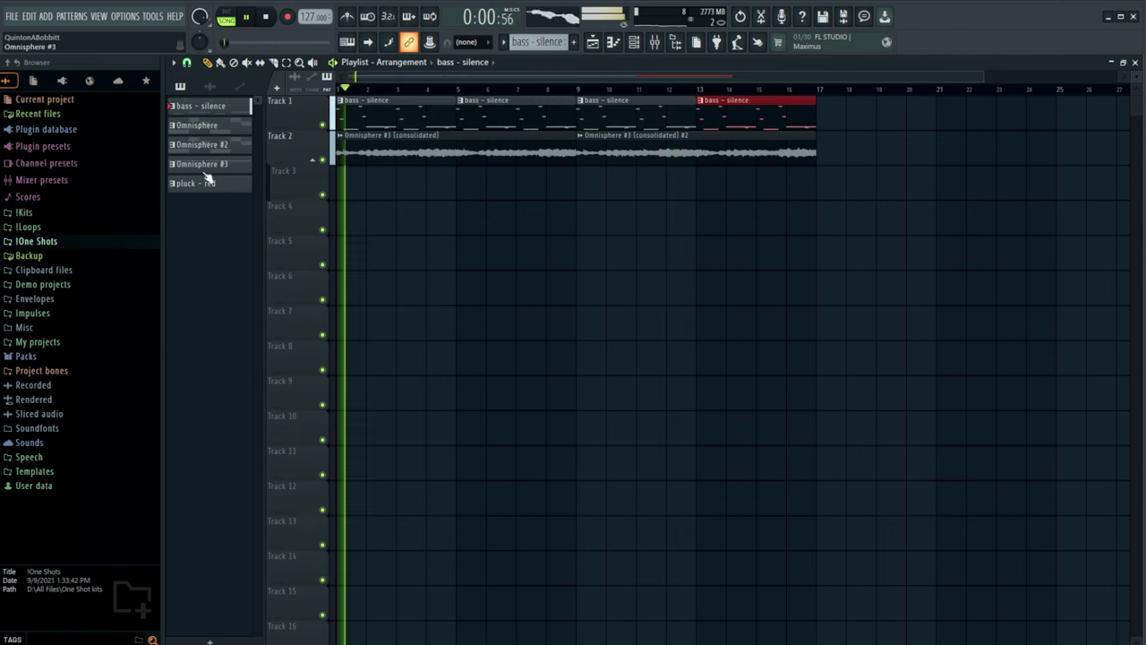
# - Place the pluck - red pattern below the audio clips from bar 1 and duplicate it three times
pyautogui.moveTo(206, 183); pyautogui.dragTo(308, 182)
pyautogui.moveTo(399, 214); pyautogui.dragTo(403, 186)
pyautogui.hotkey('ctrl', 'b')
pyautogui.hotkey('ctrl', 'b')
pyautogui.hotkey('ctrl', 'b')
pyautogui.keyDown('ctrl'); pyautogui.click(605, 272); pyautogui.keyUp('ctrl')
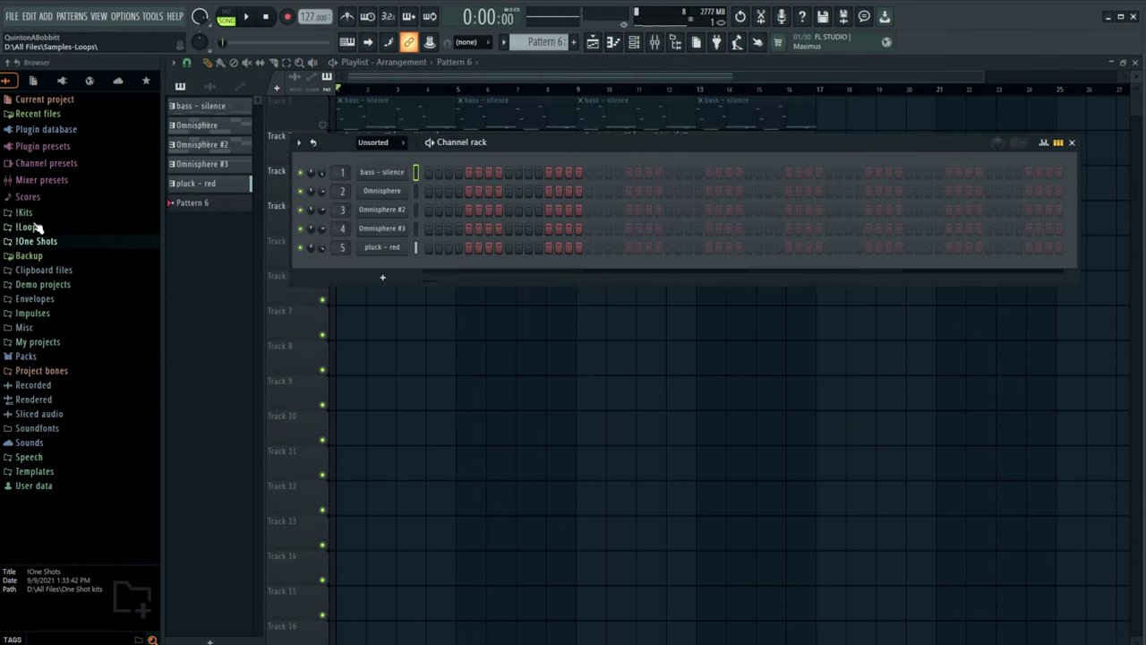
# - Open the CYBËR v2 Drum Kit in the !!QB kits folder and audition its bass pluck samples
pyautogui.click(27, 213)
pyautogui.click(36, 283)
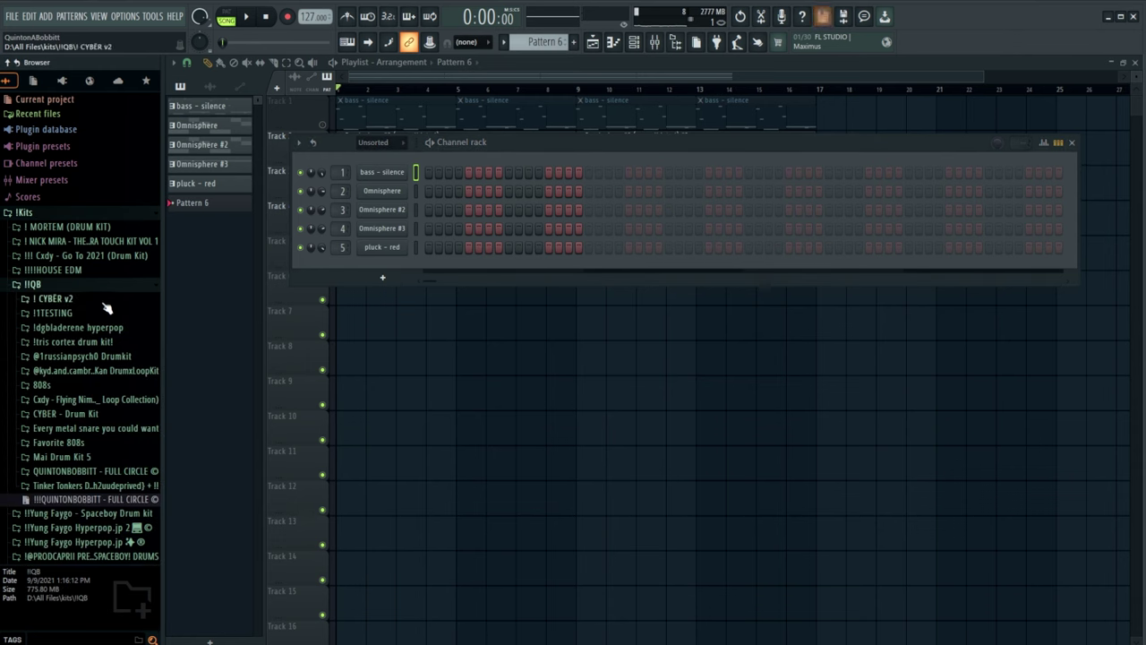
pyautogui.click(103, 301)
pyautogui.click(111, 314)
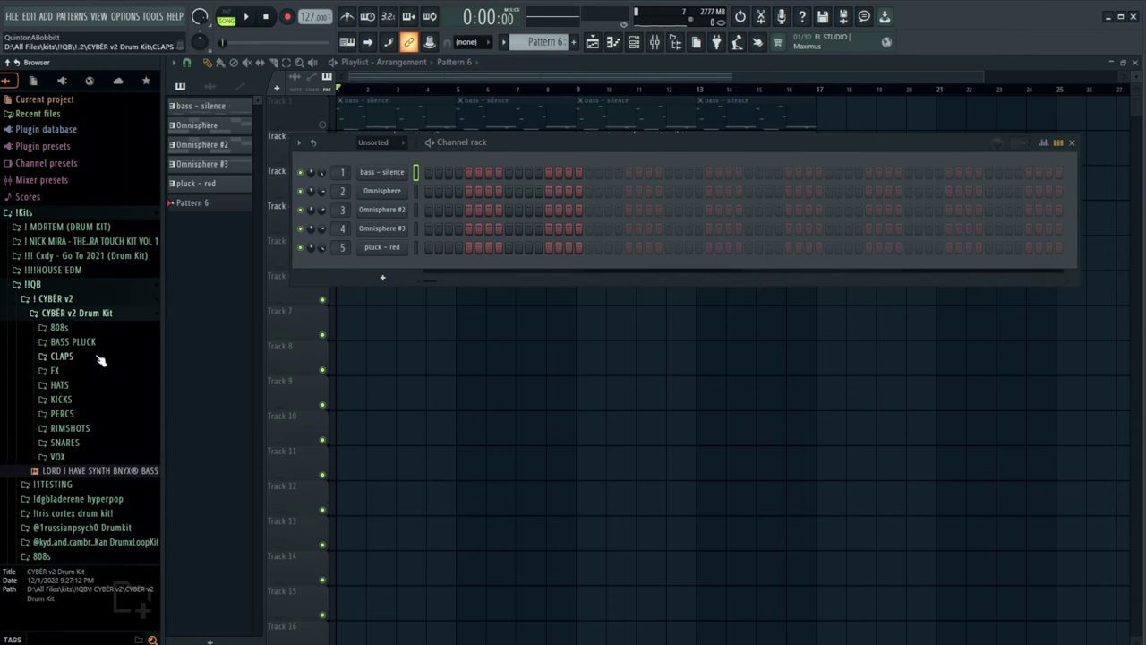
pyautogui.click(102, 345)
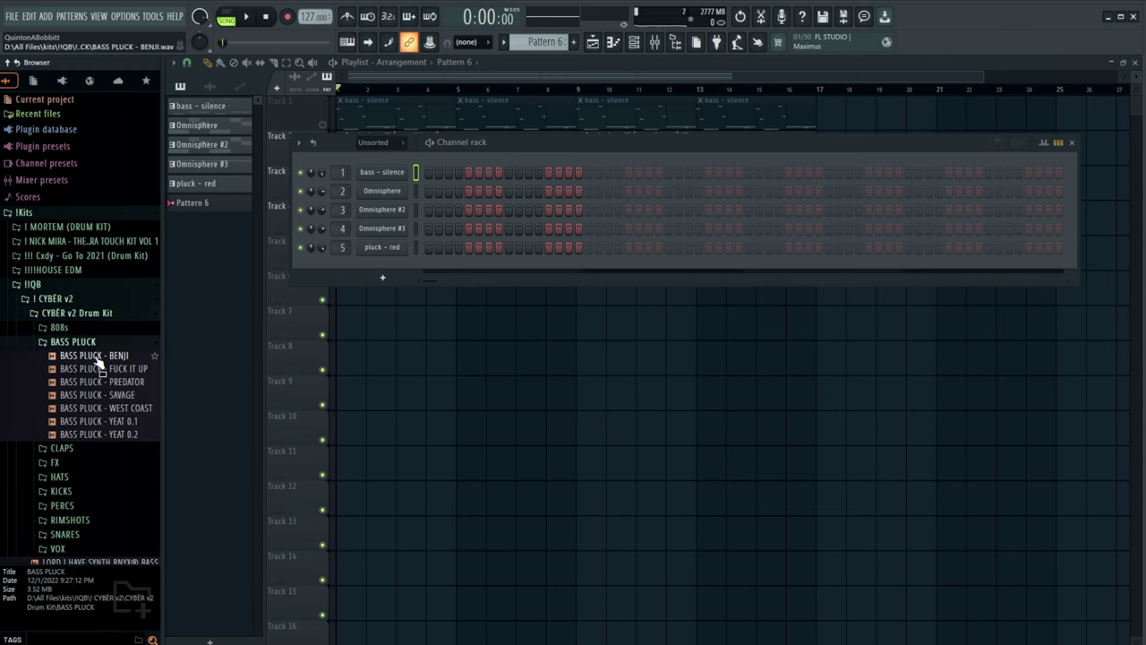
pyautogui.click(97, 358)
pyautogui.click(95, 369)
pyautogui.click(91, 384)
pyautogui.click(86, 409)
pyautogui.click(86, 422)
pyautogui.click(89, 435)
pyautogui.click(89, 407)
pyautogui.click(97, 383)
pyautogui.click(73, 342)
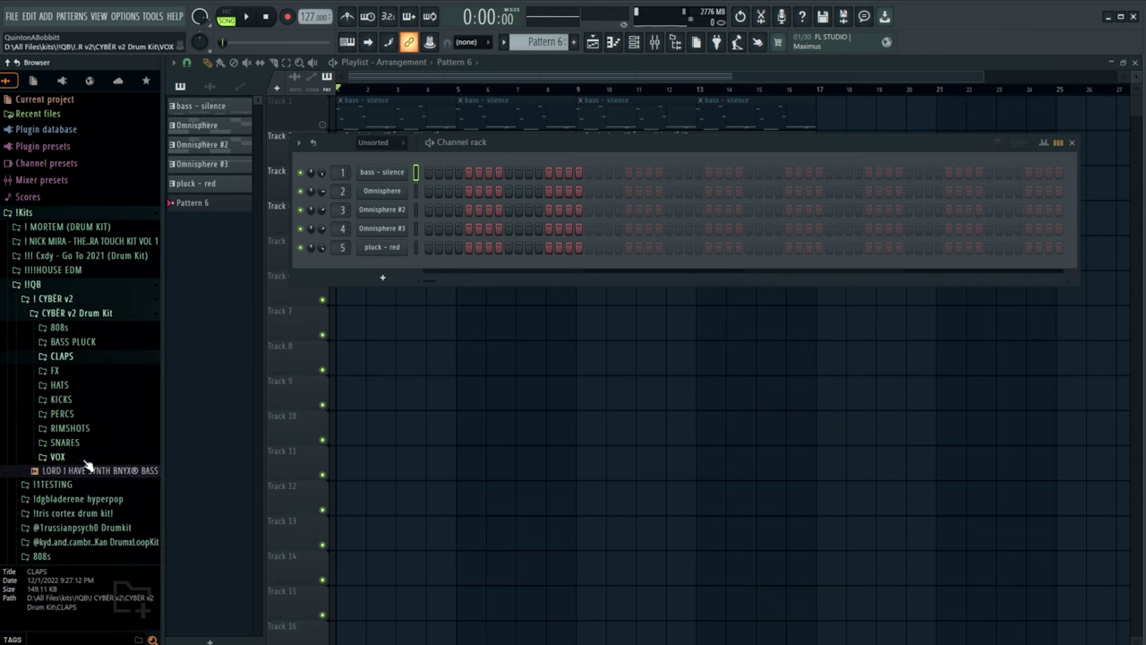
# - Audition the kit's snares and add SNARE - URUS to the channel rack
pyautogui.click(65, 441)
pyautogui.click(90, 477)
pyautogui.click(98, 518)
pyautogui.click(109, 530)
pyautogui.click(103, 544)
pyautogui.click(98, 556)
pyautogui.moveTo(383, 264); pyautogui.dragTo(385, 267)
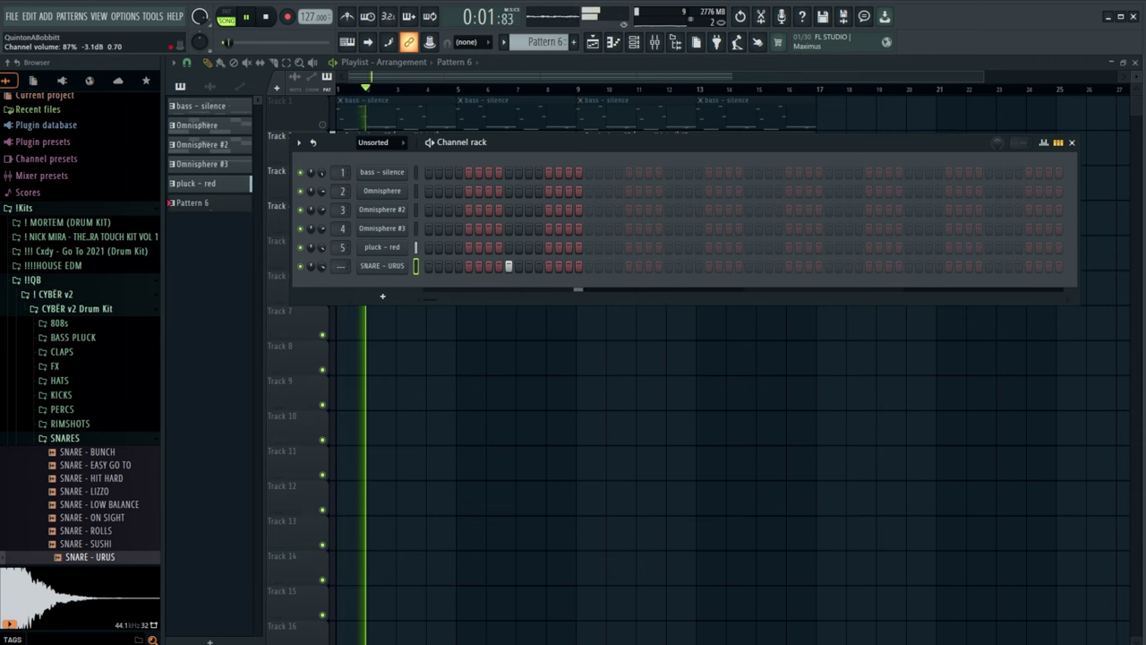
# - Put a SNARE - URUS hit on beat 3 of each of the first four bars and duplicate the notes through bar 8
pyautogui.click(668, 266)
pyautogui.click(828, 266)
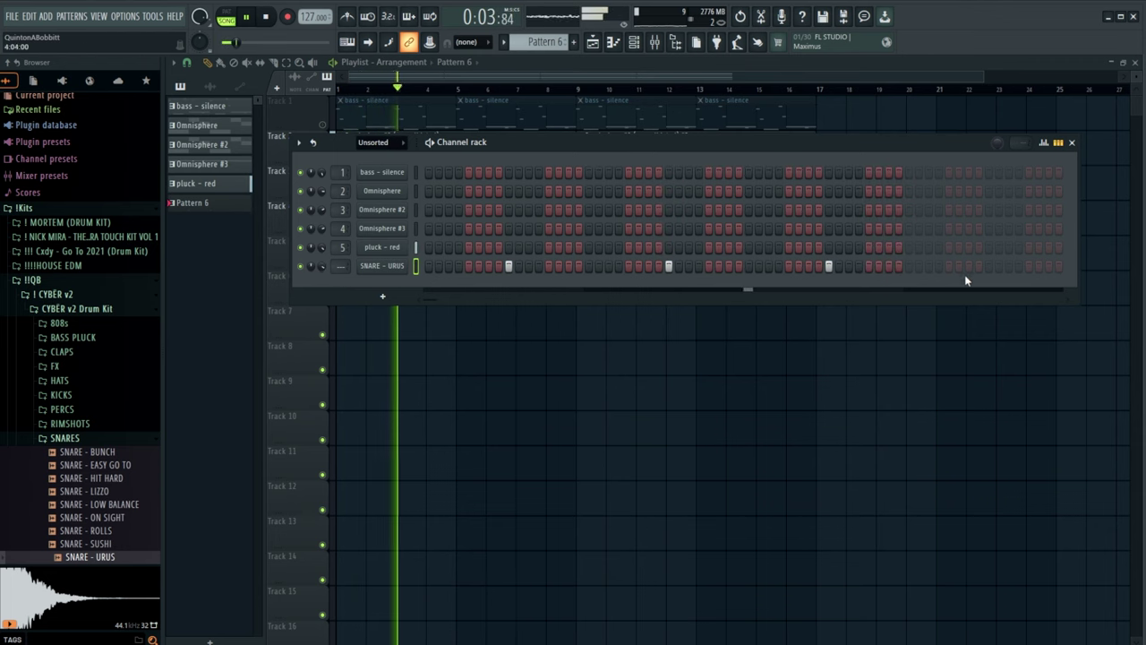
pyautogui.rightClick(382, 266)
pyautogui.click(435, 333)
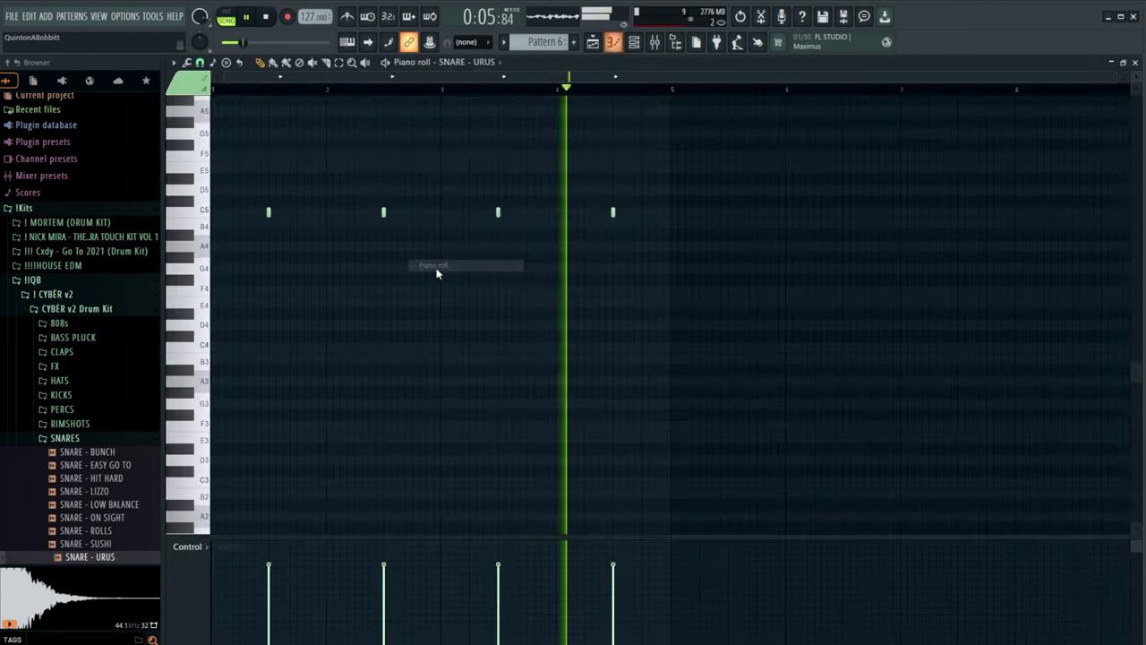
pyautogui.hotkey('ctrl', 'a')
pyautogui.hotkey('ctrl', 'b')
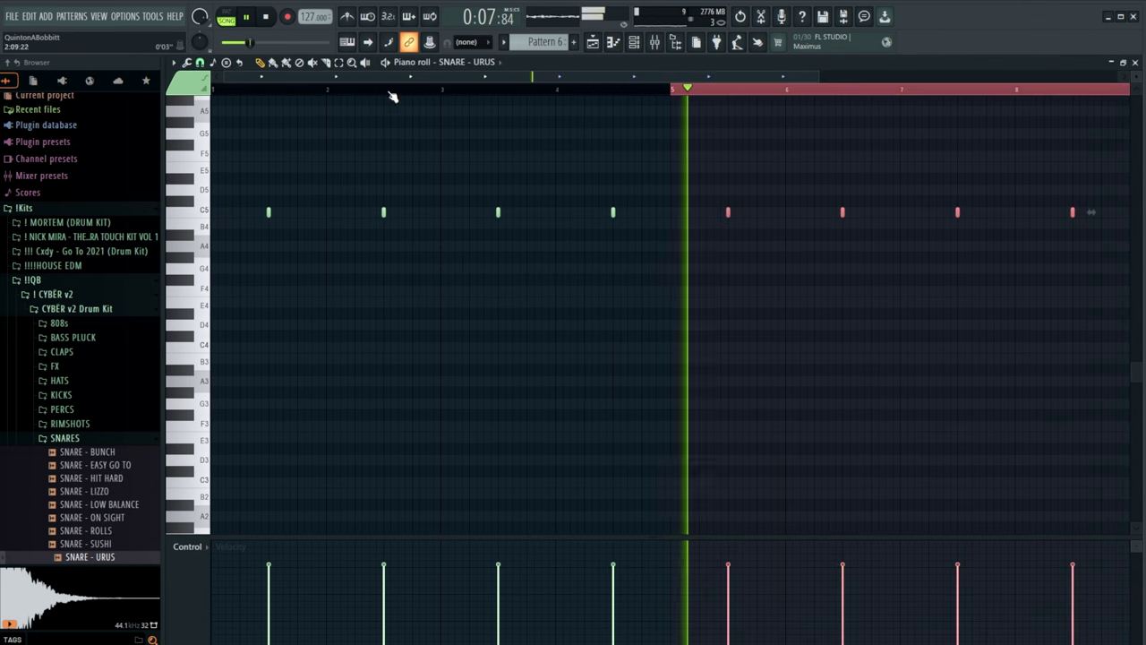
# - Audition the kit's closed hats and add CLOSED HAT - FLINT to the channel rack
pyautogui.press('F6')
pyautogui.click(81, 438)
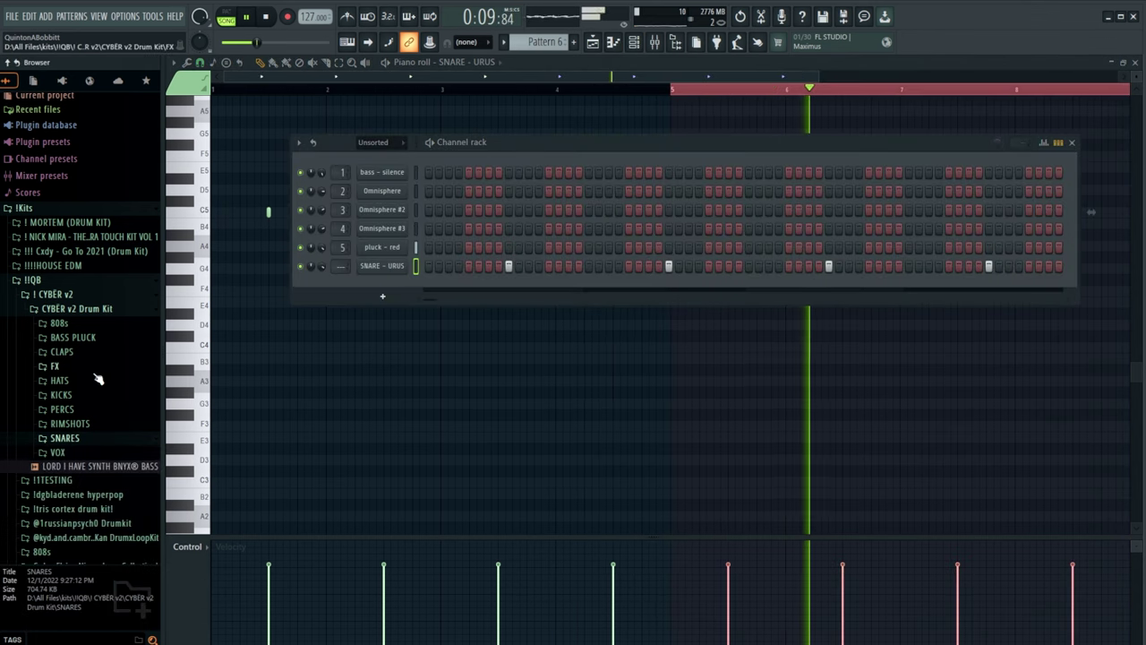
pyautogui.click(92, 381)
pyautogui.click(93, 395)
pyautogui.click(99, 408)
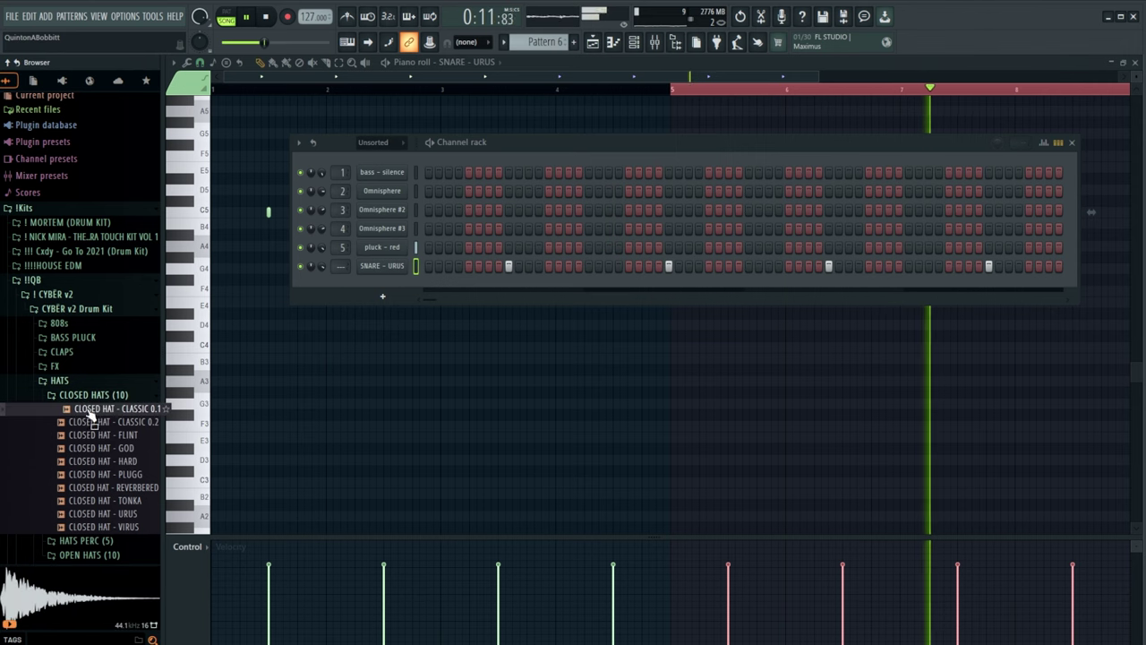
pyautogui.click(98, 422)
pyautogui.click(98, 435)
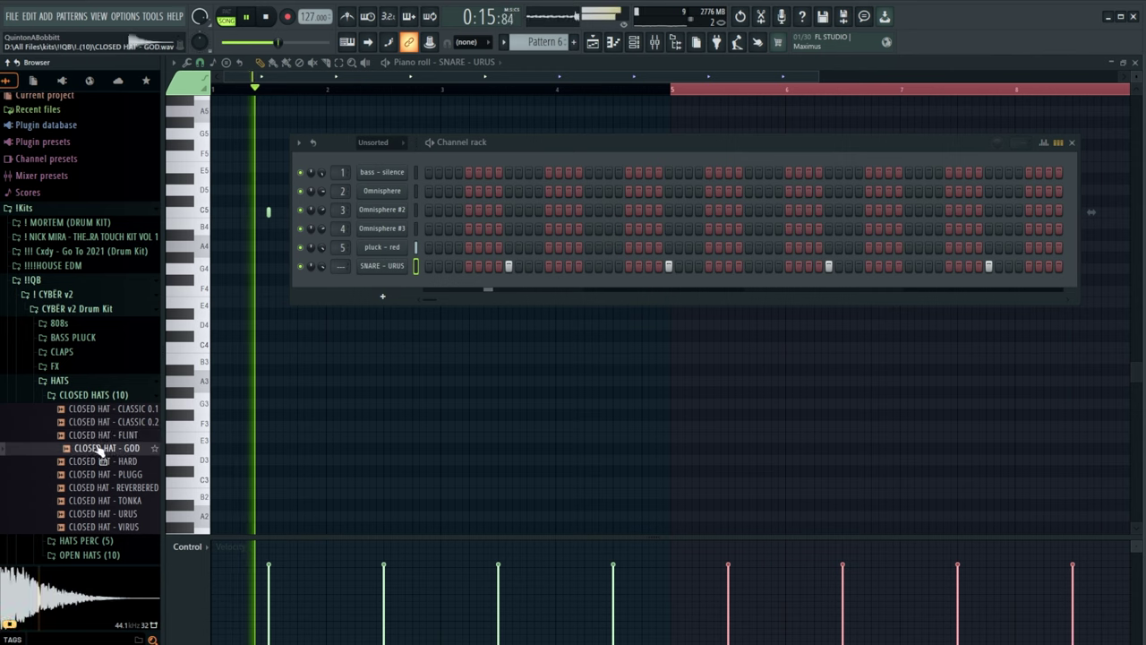
pyautogui.moveTo(98, 439); pyautogui.dragTo(426, 286)
# - Draw CLOSED HAT - FLINT notes at C5, G4, D5 and C5, half a beat apart, from the start of bar 1
pyautogui.rightClick(376, 285)
pyautogui.click(439, 283)
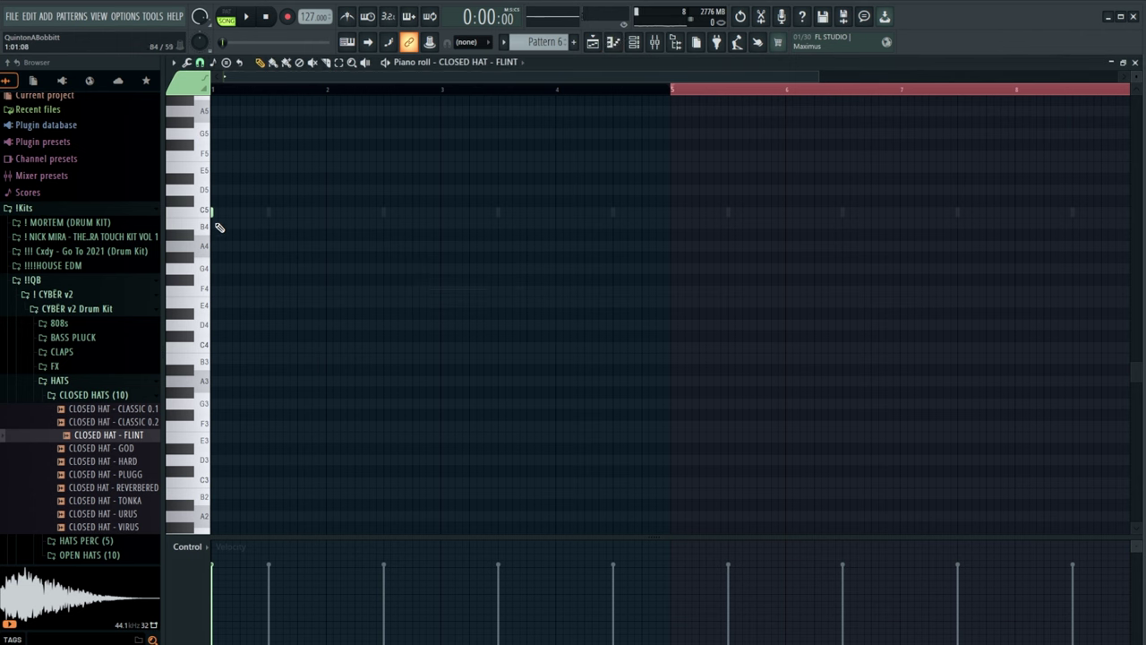
pyautogui.click(231, 270)
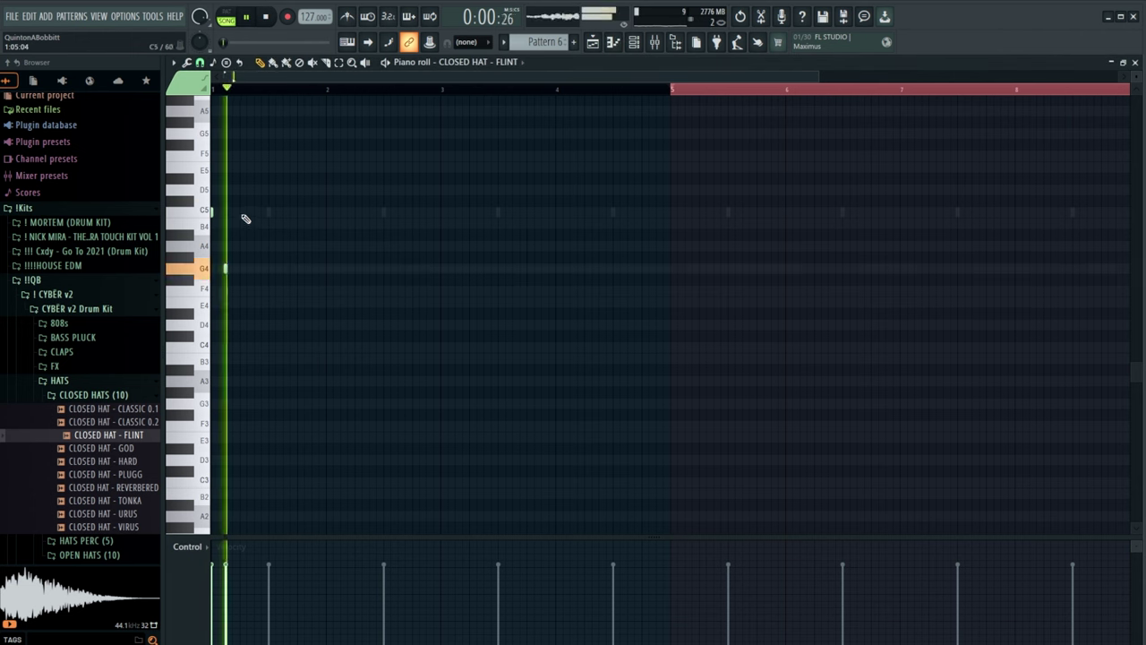
pyautogui.click(240, 190)
pyautogui.click(259, 213)
pyautogui.rightClick(261, 213)
pyautogui.press('space')
pyautogui.click(255, 214)
pyautogui.press('space')
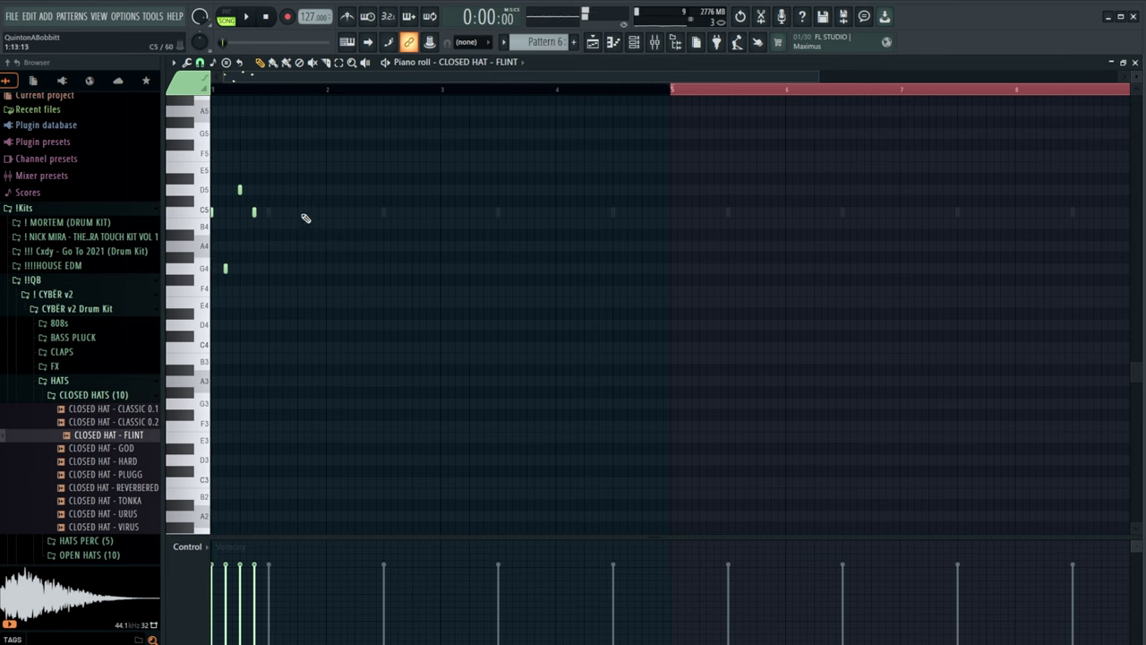
# - Change the snap and draw a fast roll of seven CLOSED HAT - FLINT notes on C5 leading up to the start of bar 2
pyautogui.click(200, 66)
pyautogui.click(226, 193)
pyautogui.scroll(2, 286, 103)
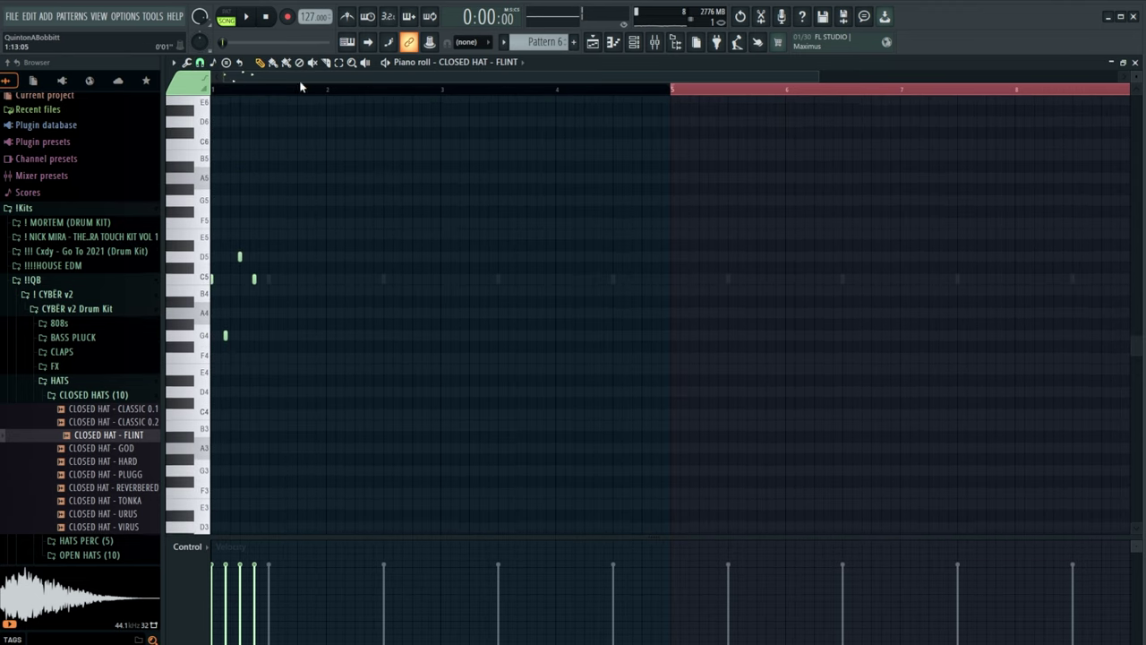
pyautogui.scroll(2, 302, 85)
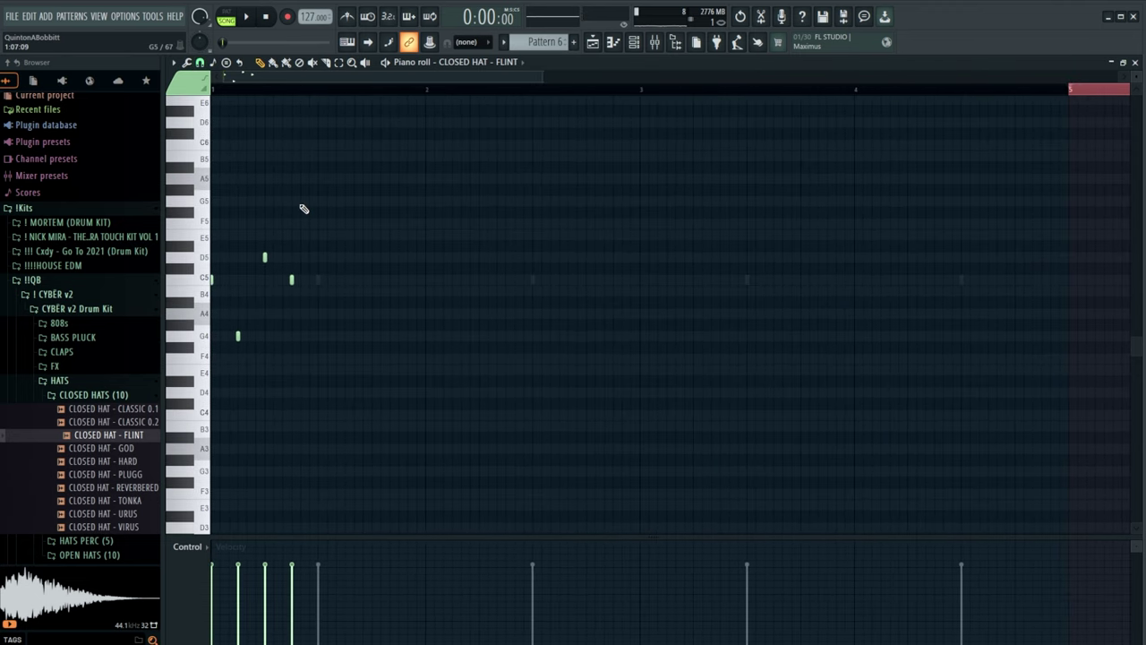
pyautogui.press('space')
pyautogui.click(459, 396)
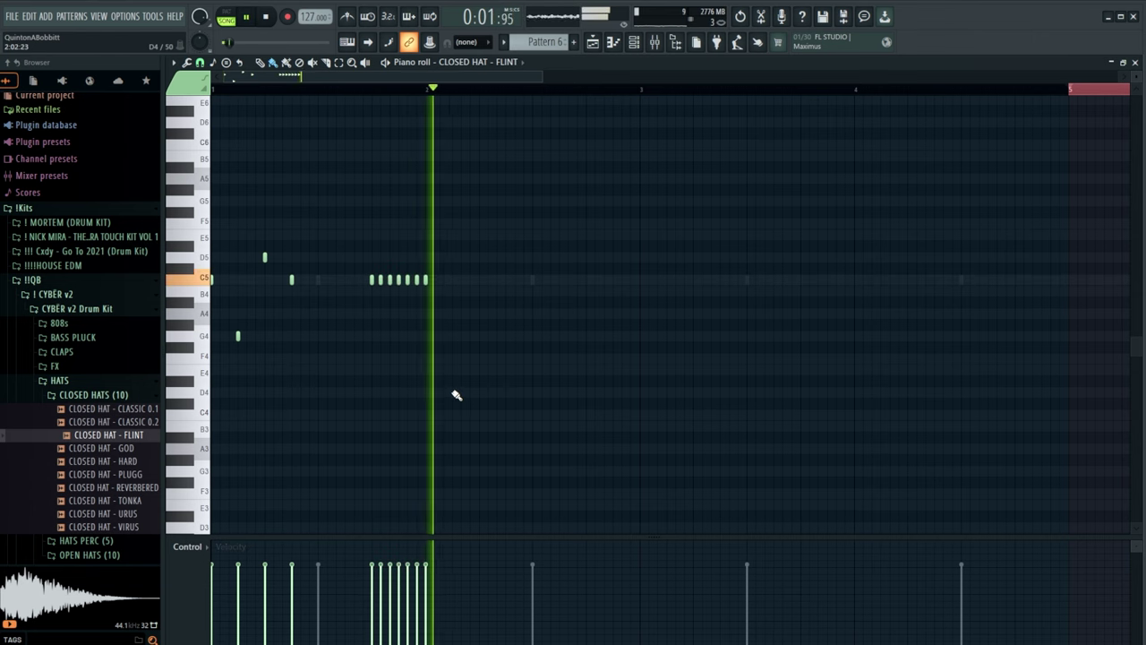
pyautogui.press('space')
# - Draw closed-hat notes on C5 from beat 2 to the end of bar 2, add a D#4 note at beat 2.5, and soften each pair's second hit
pyautogui.click(505, 281)
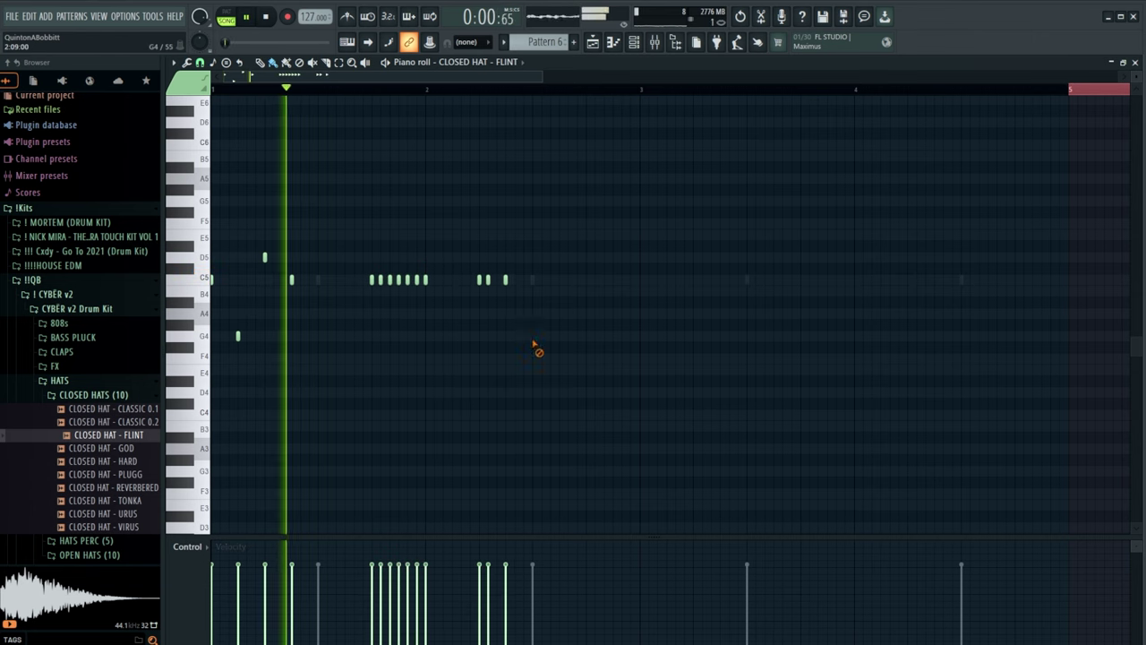
pyautogui.click(505, 381)
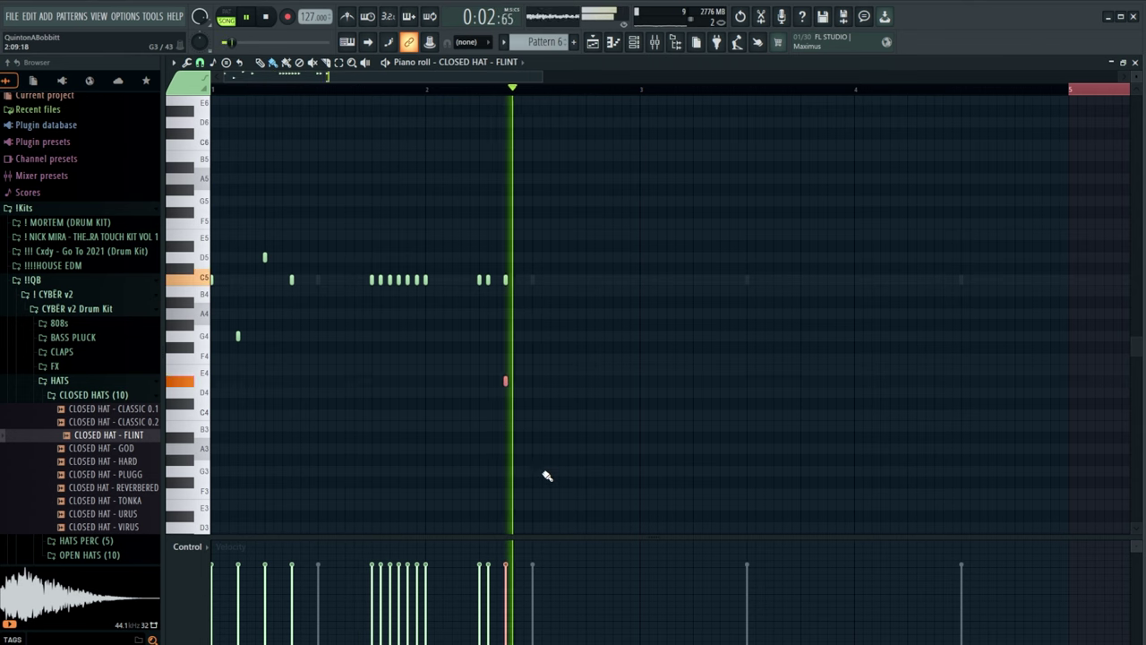
pyautogui.press('space')
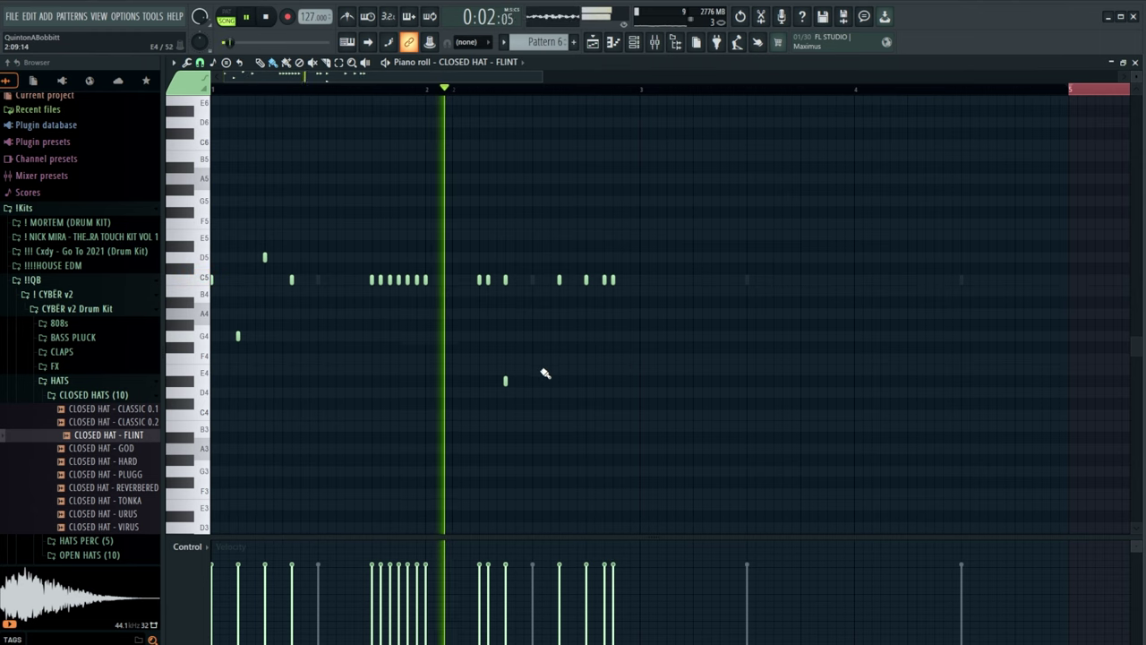
pyautogui.press('space')
pyautogui.press('space')
pyautogui.rightClick(605, 281)
pyautogui.click(623, 281)
pyautogui.rightClick(661, 394)
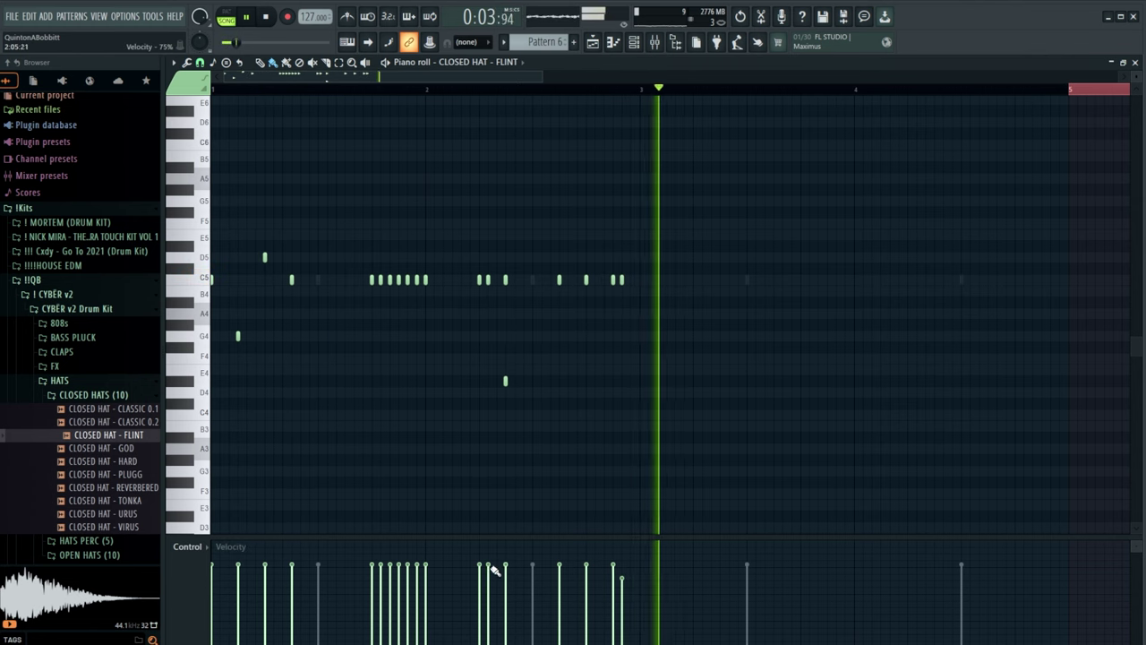
# - Fill bar 3 with closed-hat notes on C5, using A4 for the second note and closely spaced pairs near the end
pyautogui.click(641, 282)
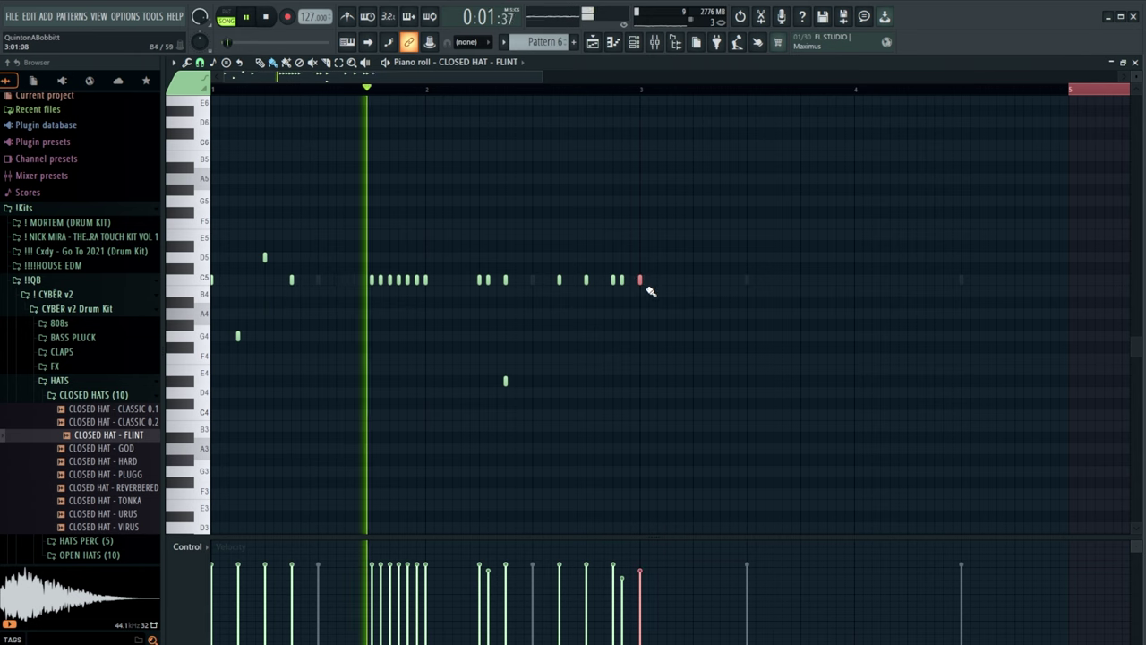
pyautogui.click(667, 313)
pyautogui.click(693, 280)
pyautogui.click(721, 281)
pyautogui.click(747, 280)
pyautogui.click(774, 281)
pyautogui.click(784, 280)
pyautogui.click(802, 280)
pyautogui.click(810, 280)
# - Select the last pair of hat notes in bar 3 and lower it three semitones to A4
pyautogui.moveTo(822, 294); pyautogui.dragTo(798, 276)
pyautogui.hotkey('shift', 'Down')
pyautogui.hotkey('shift', 'Down')
pyautogui.hotkey('shift', 'Down')
pyautogui.press('space')
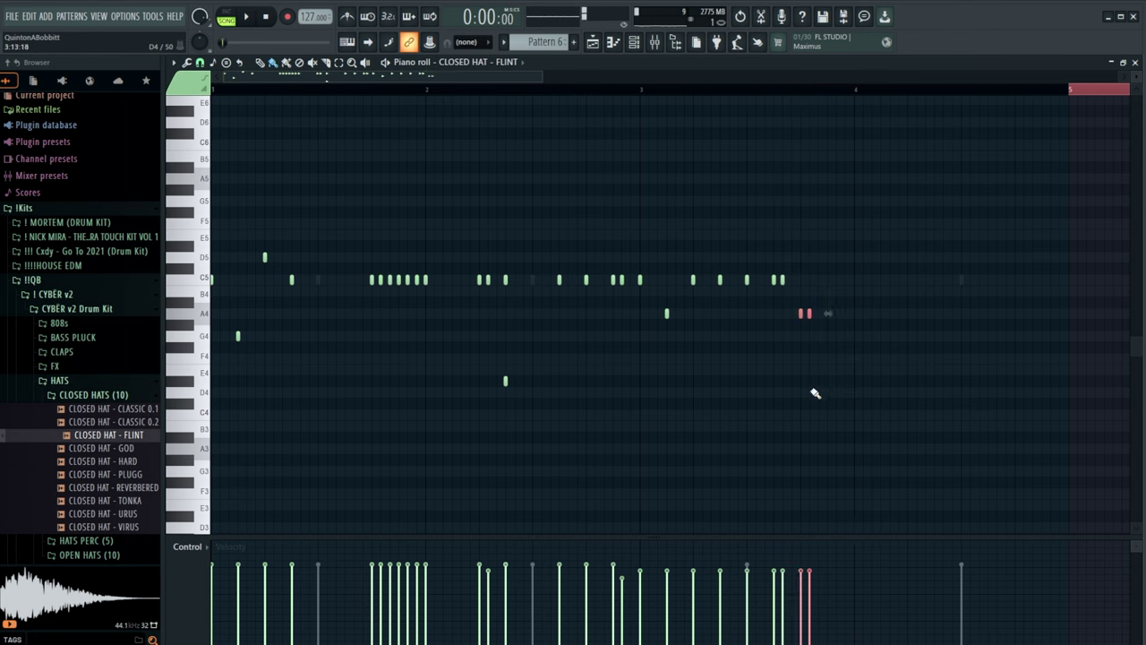
# - Continue the hats with a G4 pair ending bar 3, and B4, D4, six C5 notes and an F#4 pair in bar 4
pyautogui.moveTo(466, 83); pyautogui.dragTo(542, 83)
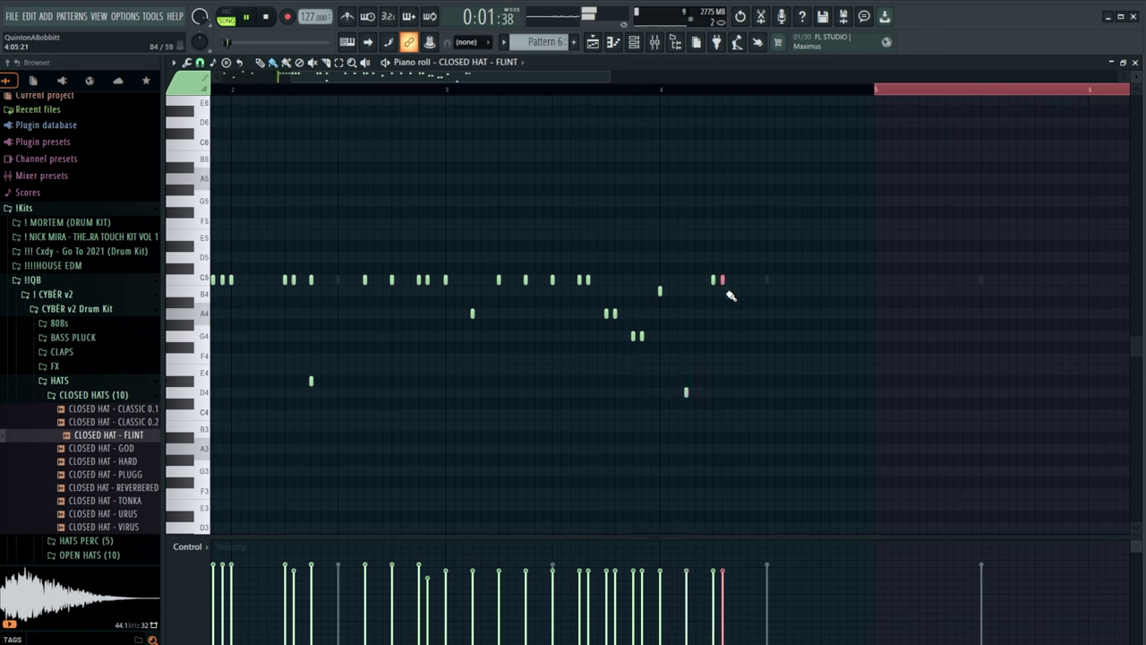
pyautogui.click(740, 279)
pyautogui.click(767, 280)
pyautogui.click(794, 280)
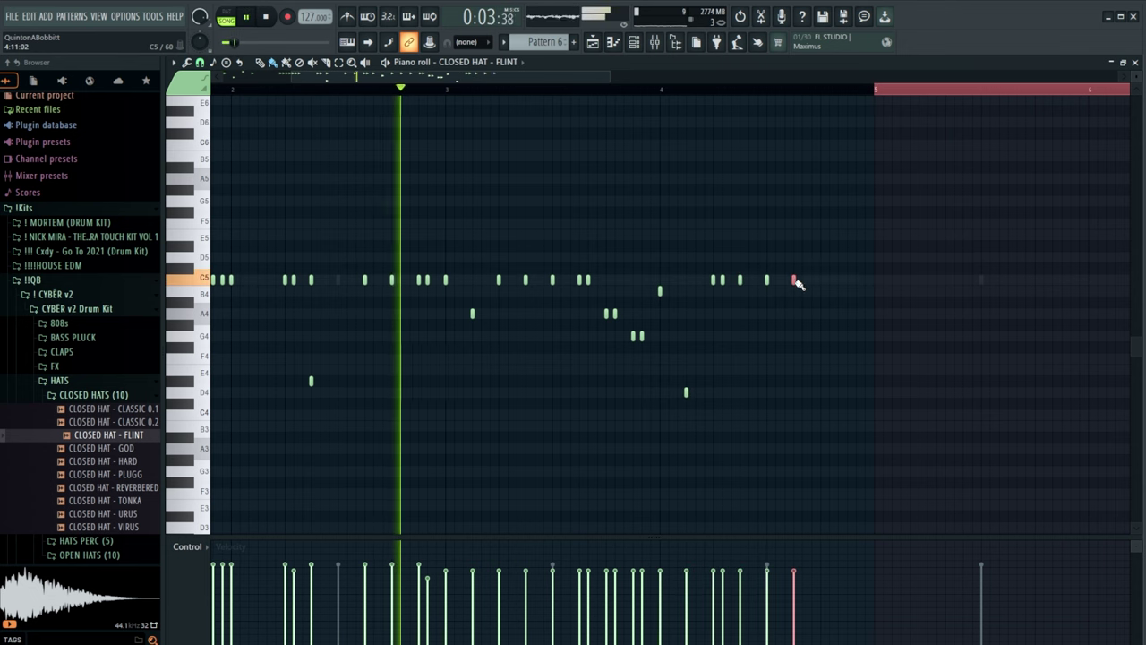
pyautogui.click(821, 279)
pyautogui.click(847, 347)
pyautogui.click(856, 348)
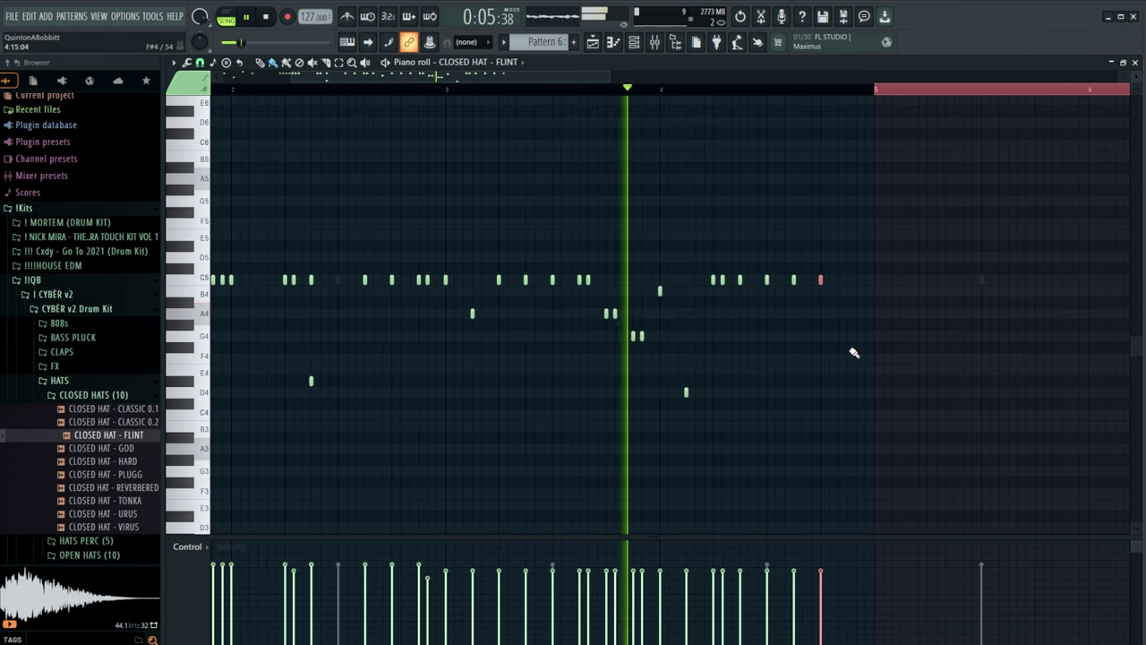
pyautogui.press('space')
# - Duplicate the four-bar hi-hat pattern into bars 5 to 8, change the snap and deselect the notes
pyautogui.hotkey('ctrl', 'b')
pyautogui.click(199, 62)
pyautogui.click(219, 181)
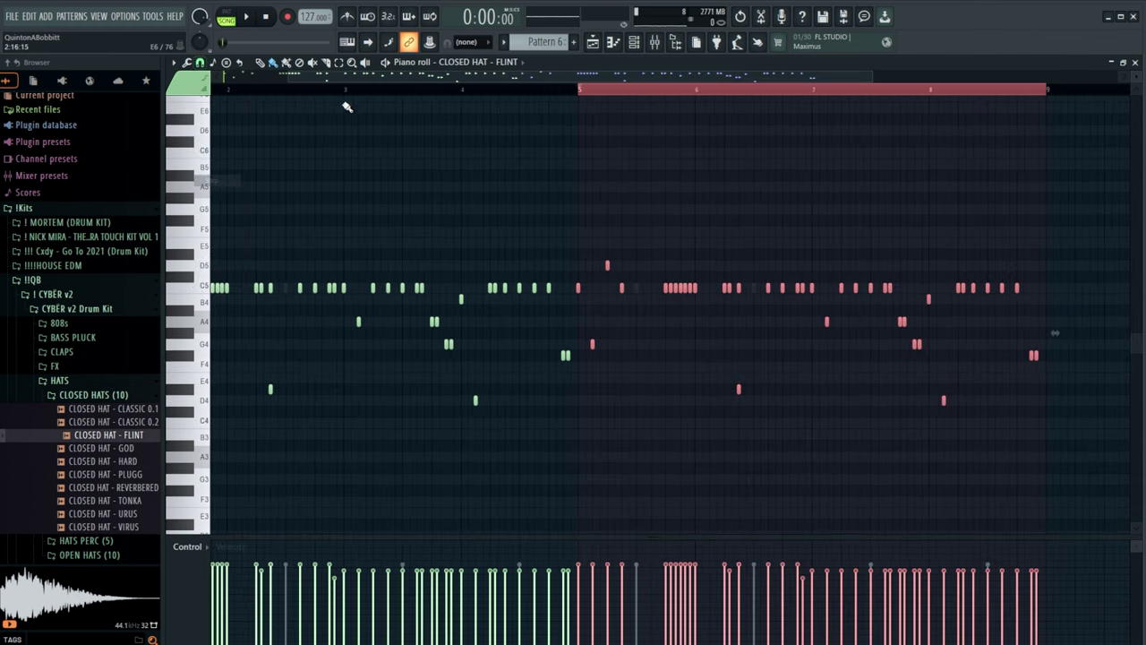
pyautogui.scroll(-2, 358, 85)
pyautogui.hotkey('ctrl', 'd')
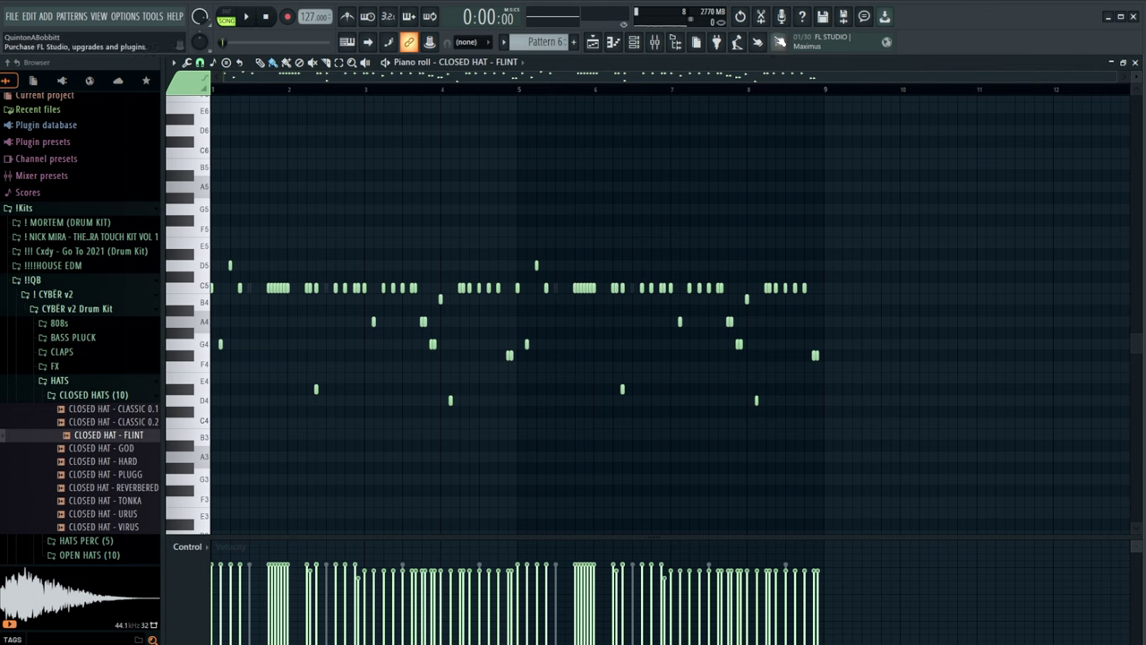
# - Route SNARE - URUS and CLOSED HAT - FLINT to mixer tracks 10 and 11, and add PERC - HUMBLE with a hit on step 3
pyautogui.press('F6')
pyautogui.press('space')
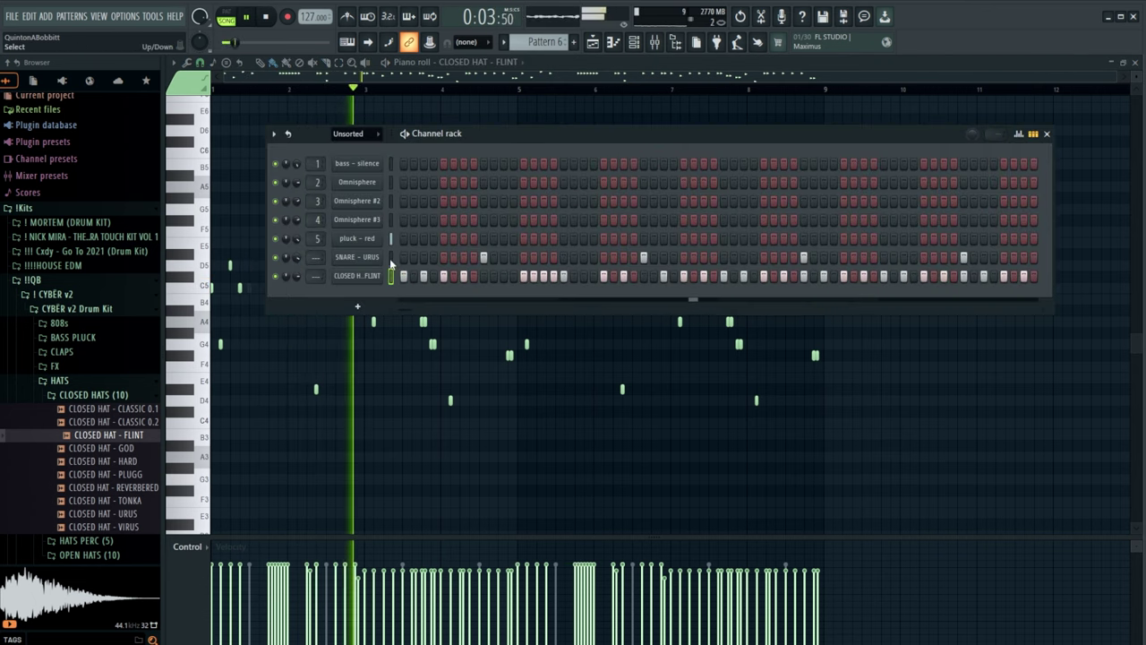
pyautogui.press('F9')
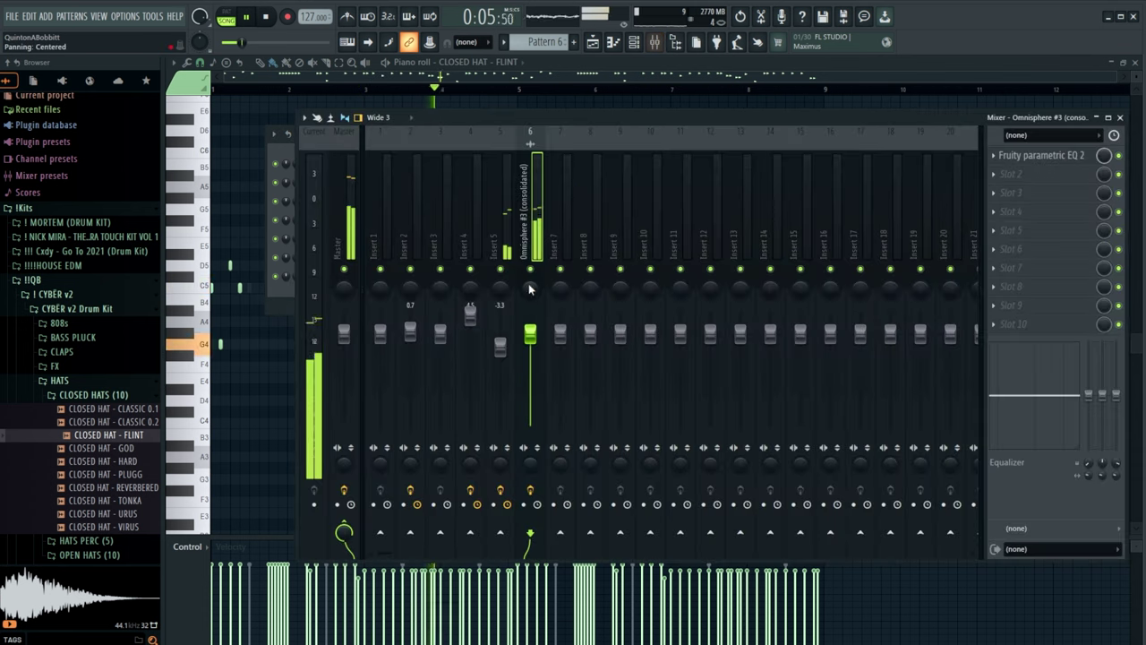
pyautogui.click(651, 240)
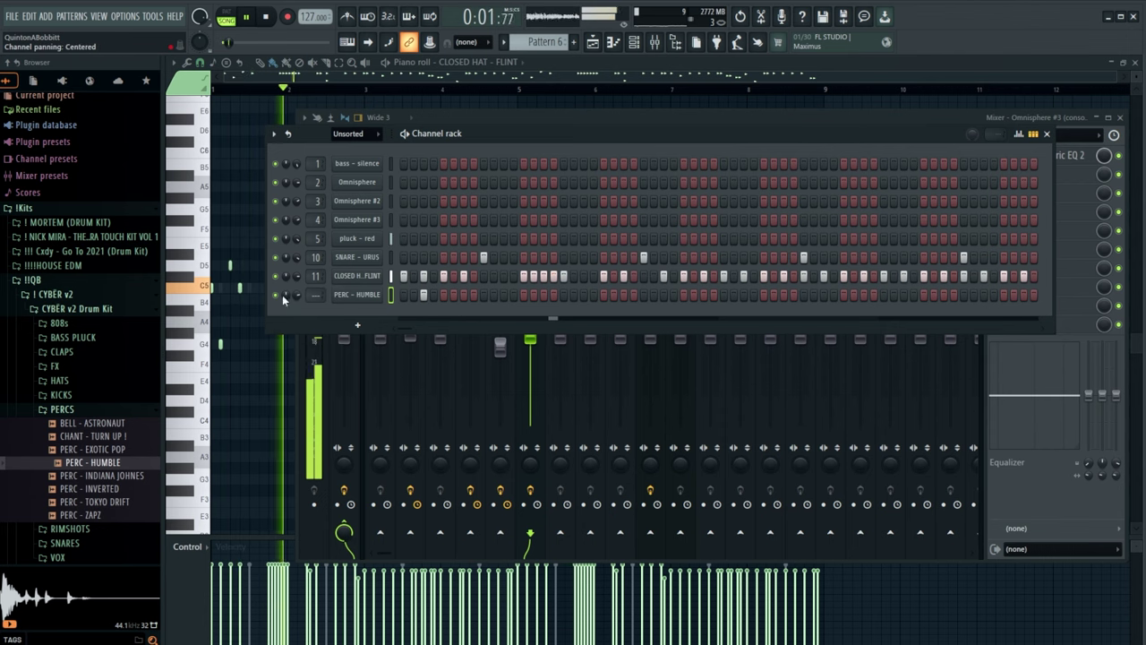
# - Audition the kit's percs and add PERC - INDIANA JOHNES to the channel rack
pyautogui.press('space')
pyautogui.click(87, 517)
pyautogui.click(91, 502)
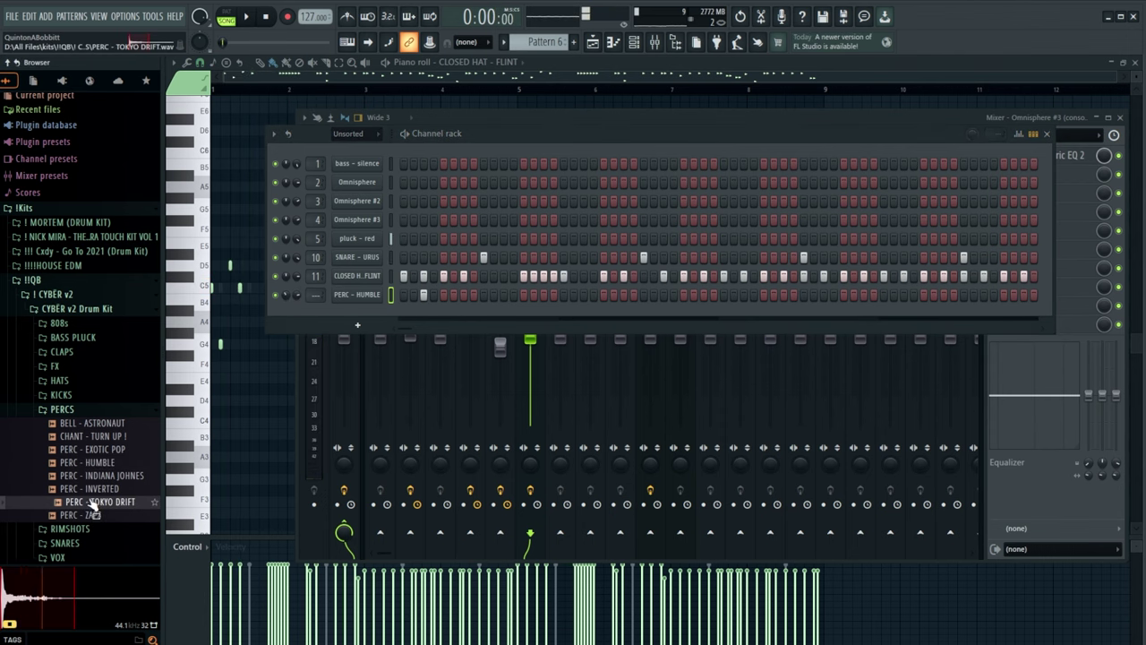
pyautogui.click(90, 491)
pyautogui.click(92, 476)
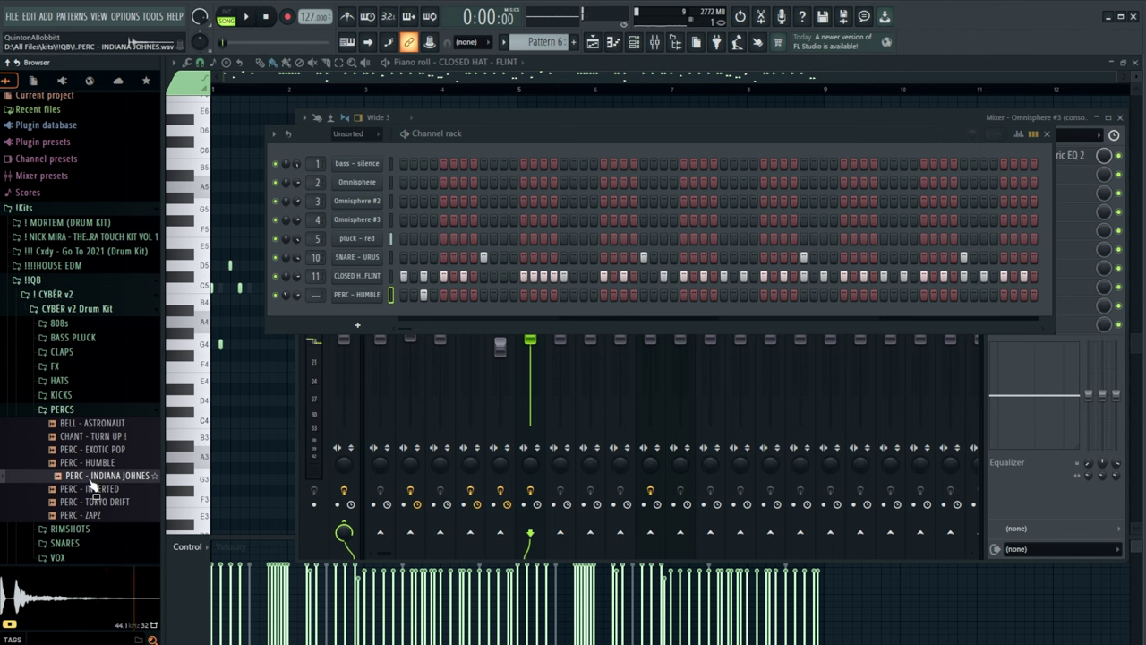
pyautogui.moveTo(189, 410); pyautogui.dragTo(340, 321)
# - Place PERC - INDIANA JOHNES hits on steps 11 and 43, and a second PERC - HUMBLE hit on step 35
pyautogui.press('space')
pyautogui.click(504, 313)
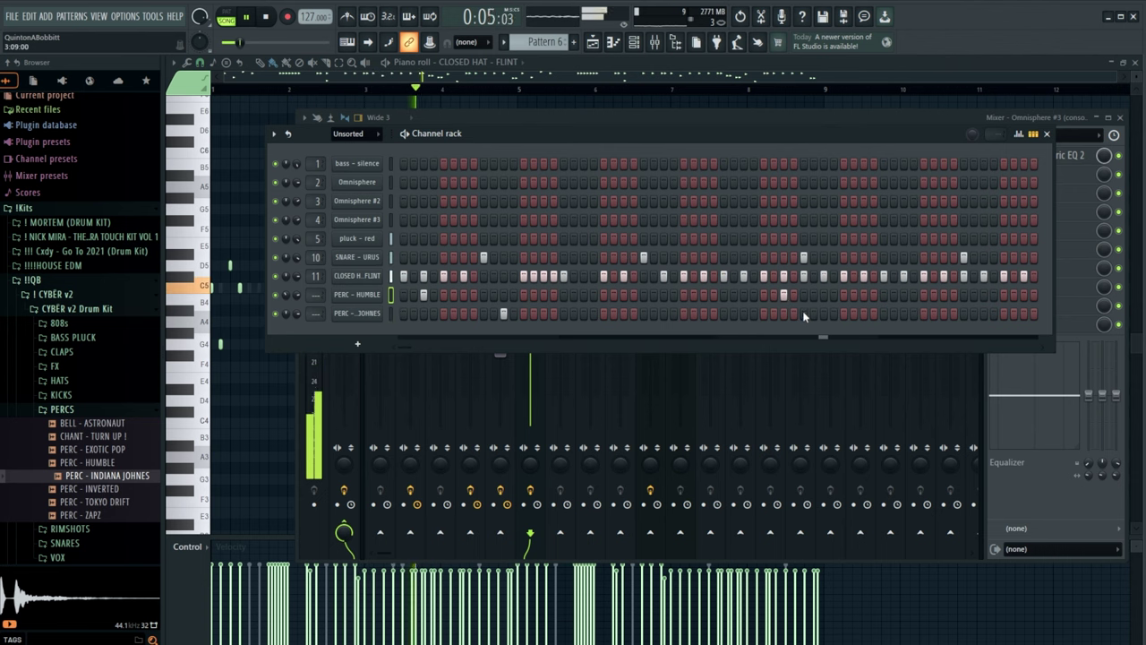
pyautogui.click(783, 293)
pyautogui.click(743, 294)
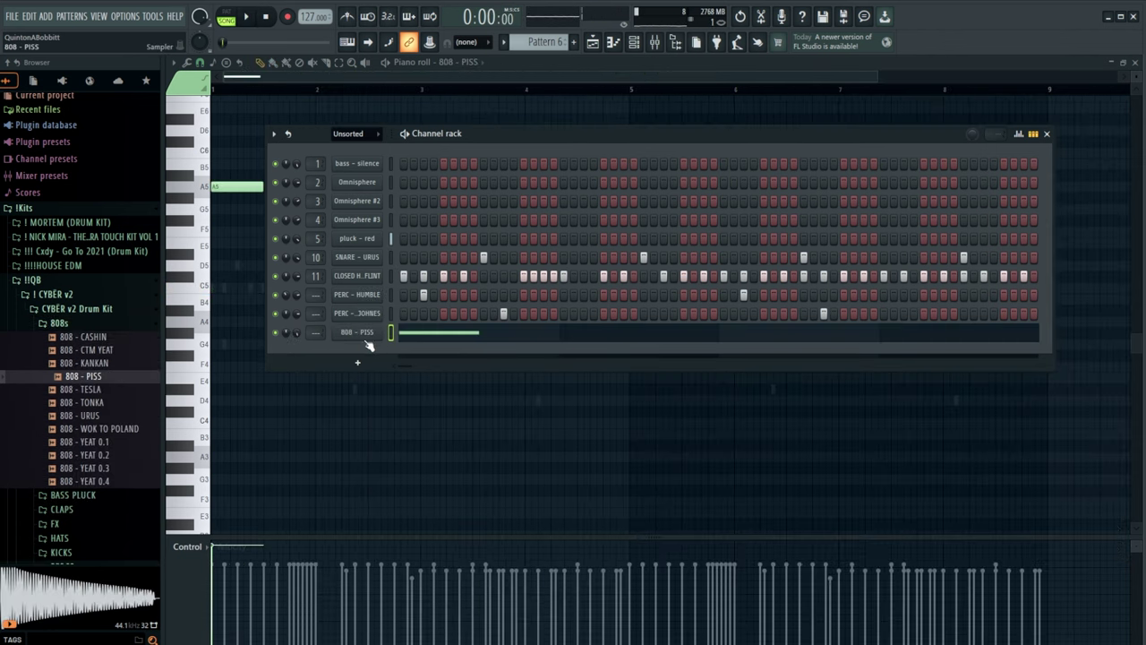
# - Check the volume envelope of the 808 - PISS channel and return to its piano roll
pyautogui.click(343, 331)
pyautogui.click(275, 209)
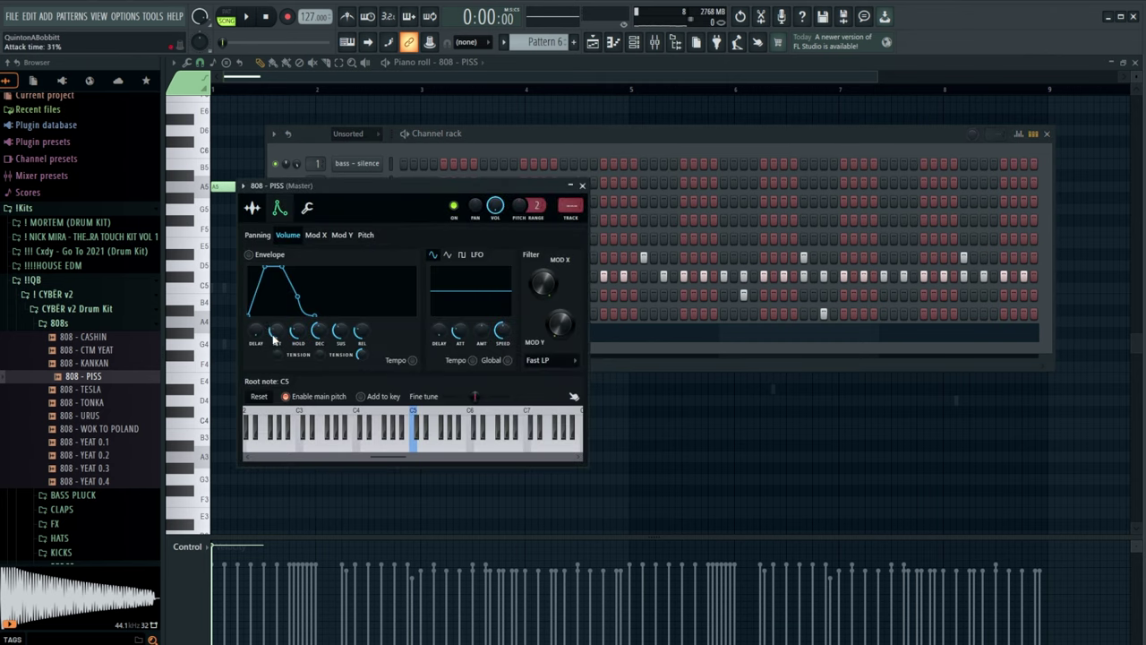
pyautogui.click(582, 186)
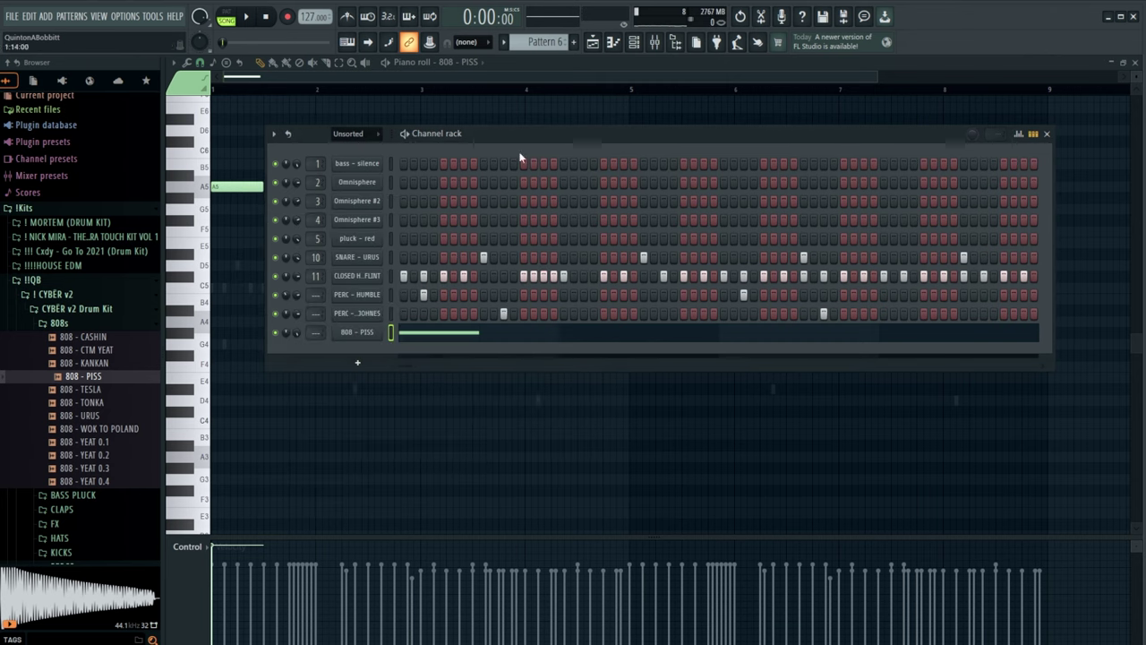
pyautogui.click(400, 80)
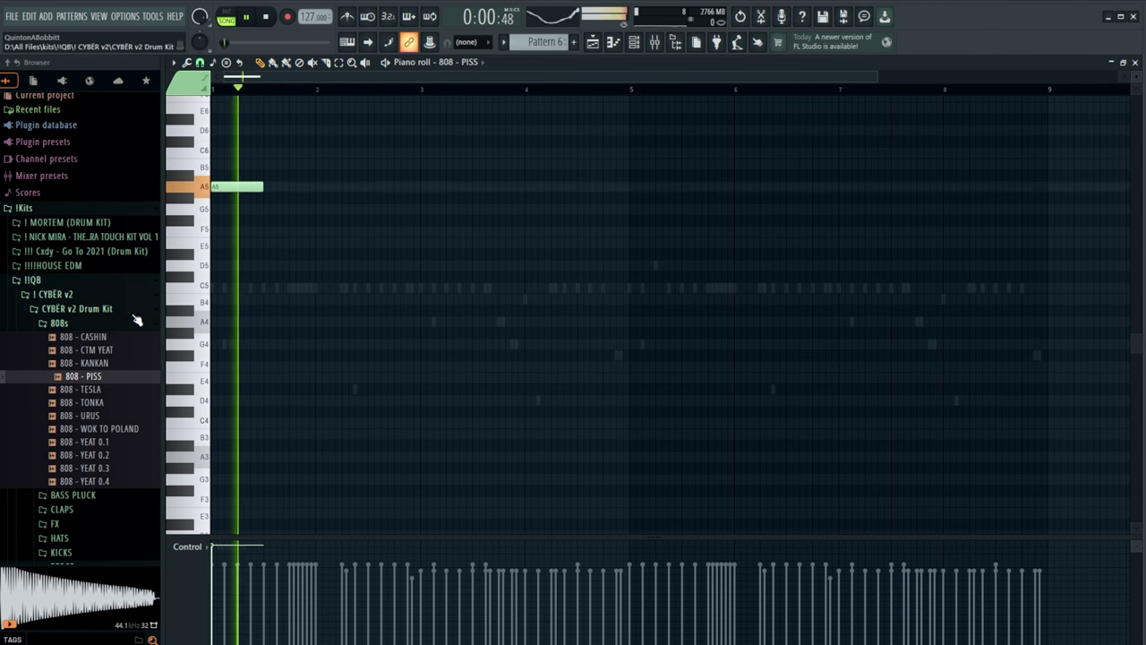
# - Audition the kit's bass pluck samples, from BENJI to SAVAGE, and select BASS PLUCK - PREDATOR
pyautogui.click(85, 323)
pyautogui.click(103, 341)
pyautogui.click(98, 350)
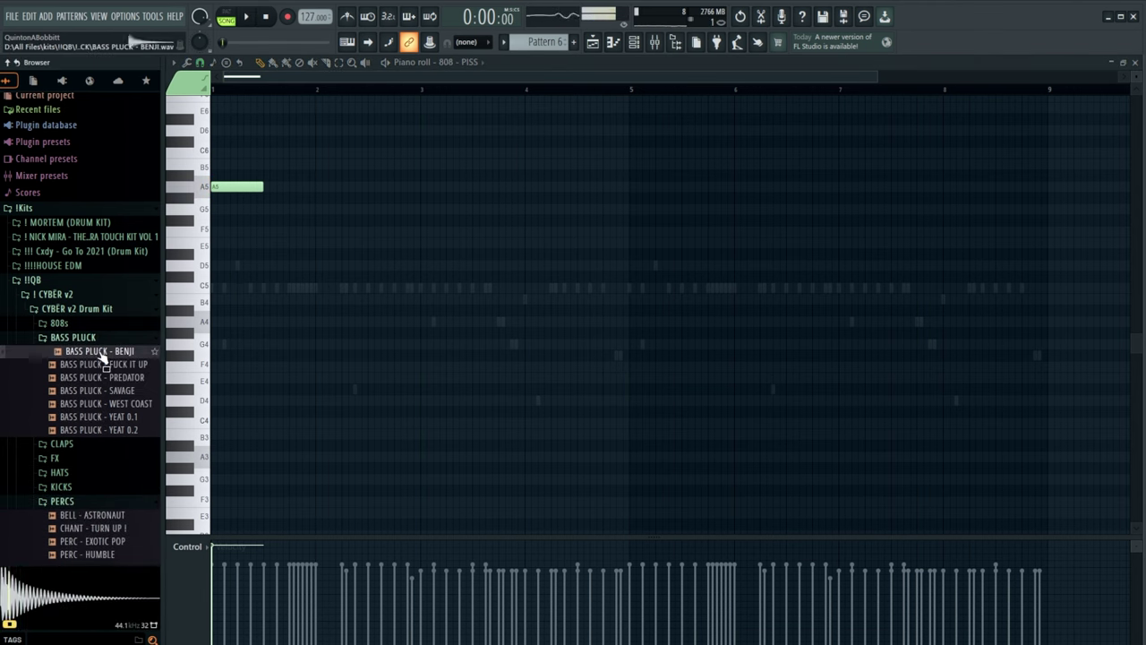
pyautogui.click(98, 364)
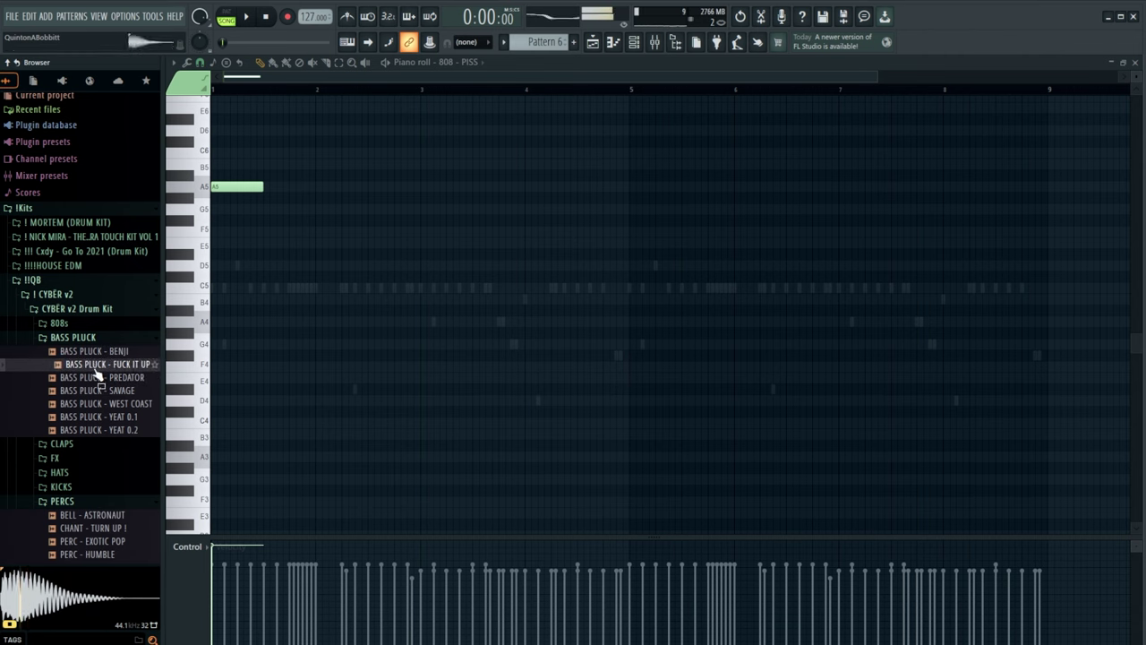
pyautogui.click(97, 377)
pyautogui.click(94, 390)
pyautogui.click(91, 379)
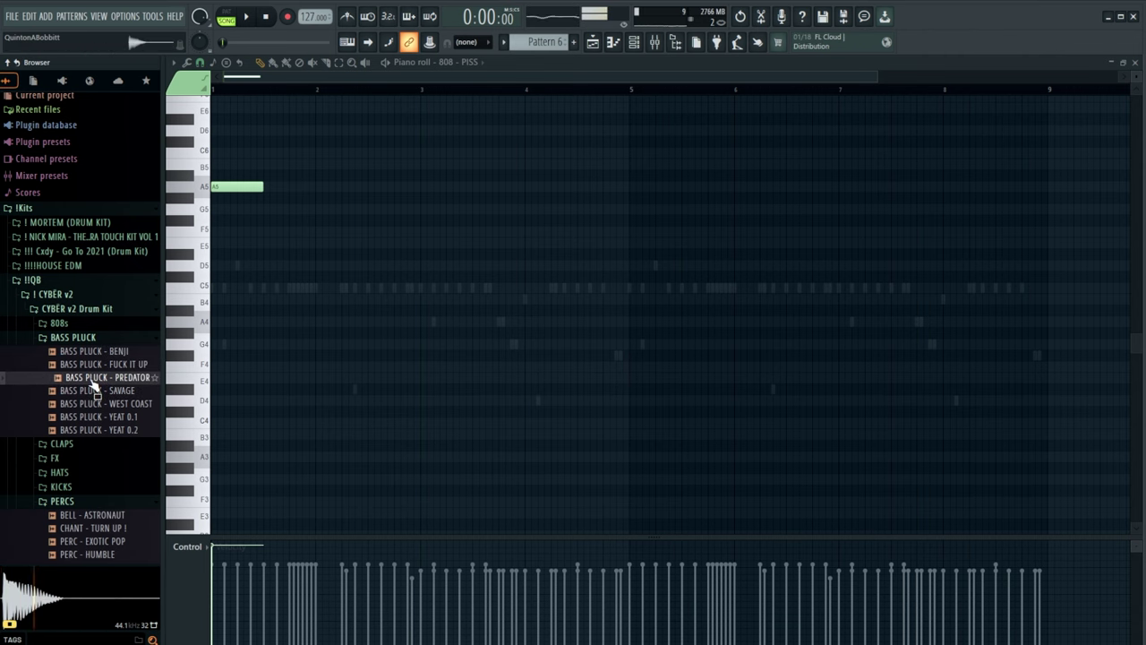
# - Clone the 808 - PISS channel, load BASS PLUCK - PREDATOR into the clone and open its piano roll
pyautogui.click(634, 43)
pyautogui.moveTo(349, 341); pyautogui.dragTo(118, 402)
pyautogui.rightClick(357, 334)
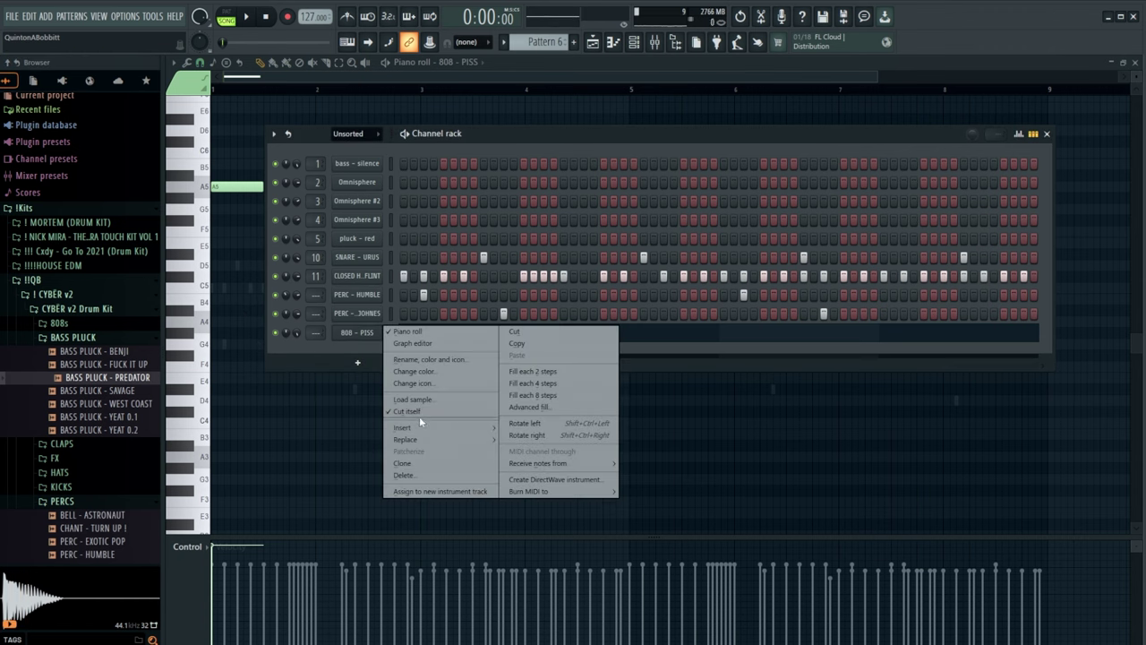
pyautogui.click(408, 463)
pyautogui.moveTo(368, 354); pyautogui.dragTo(360, 353)
pyautogui.rightClick(360, 352)
pyautogui.click(414, 352)
pyautogui.press('space')
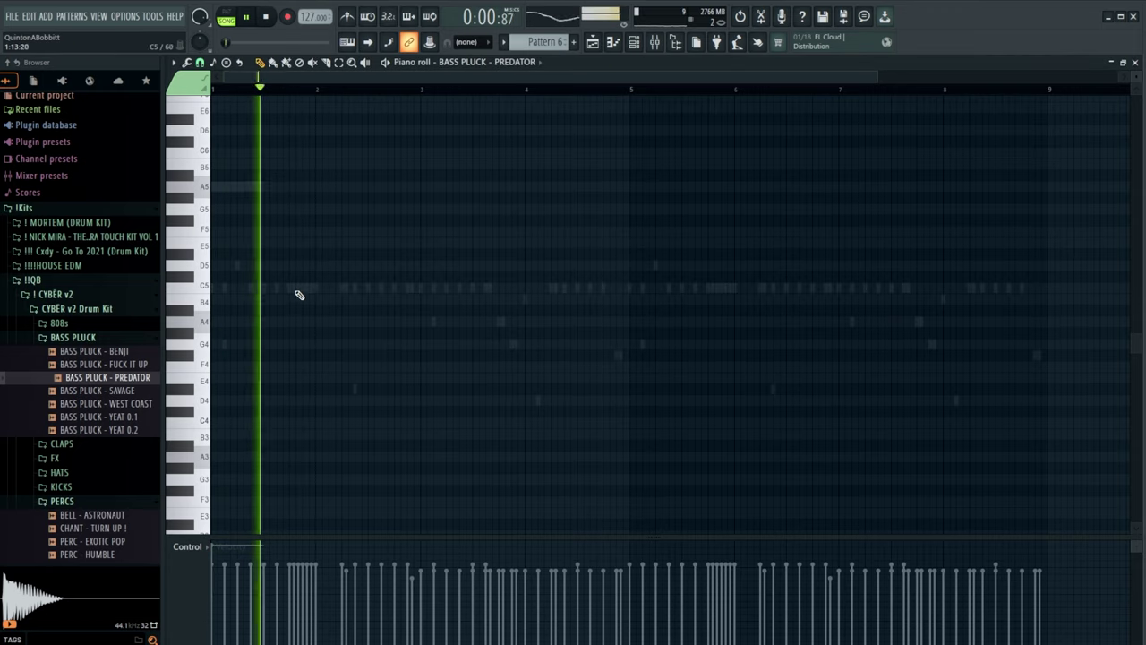
# - Draw bass pluck notes at C5, C5 and C6 from the last beat of bar 1 into bar 2, and swap the sample to BASS PLUCK - SAVAGE
pyautogui.press('space')
pyautogui.click(287, 242)
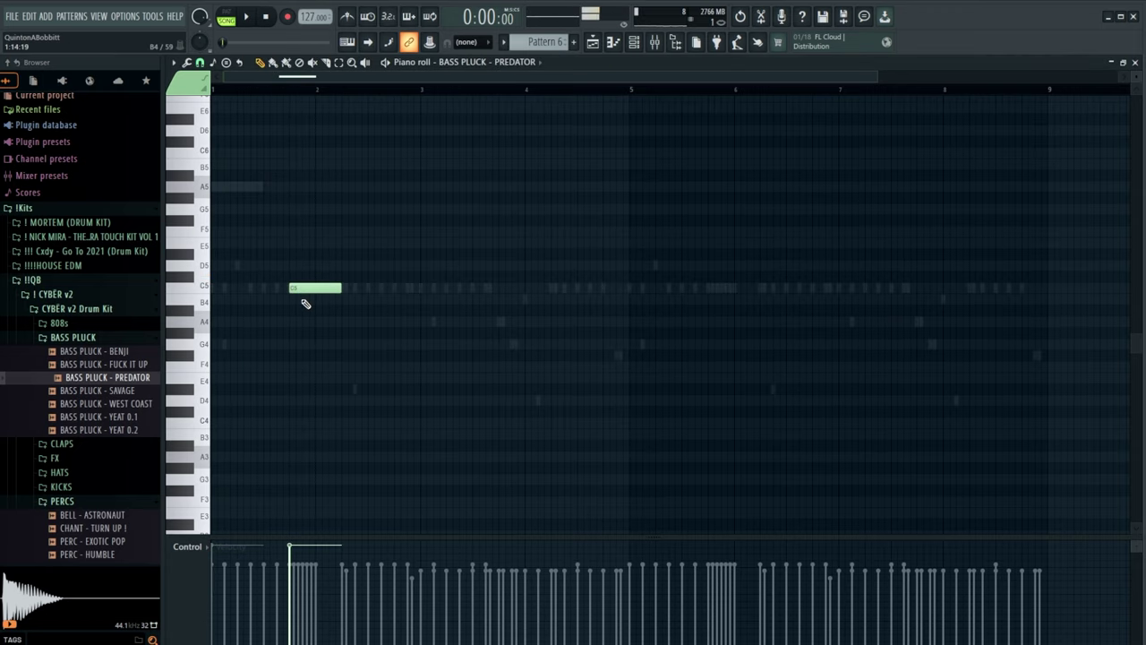
pyautogui.press('space')
pyautogui.press('space')
pyautogui.press('space')
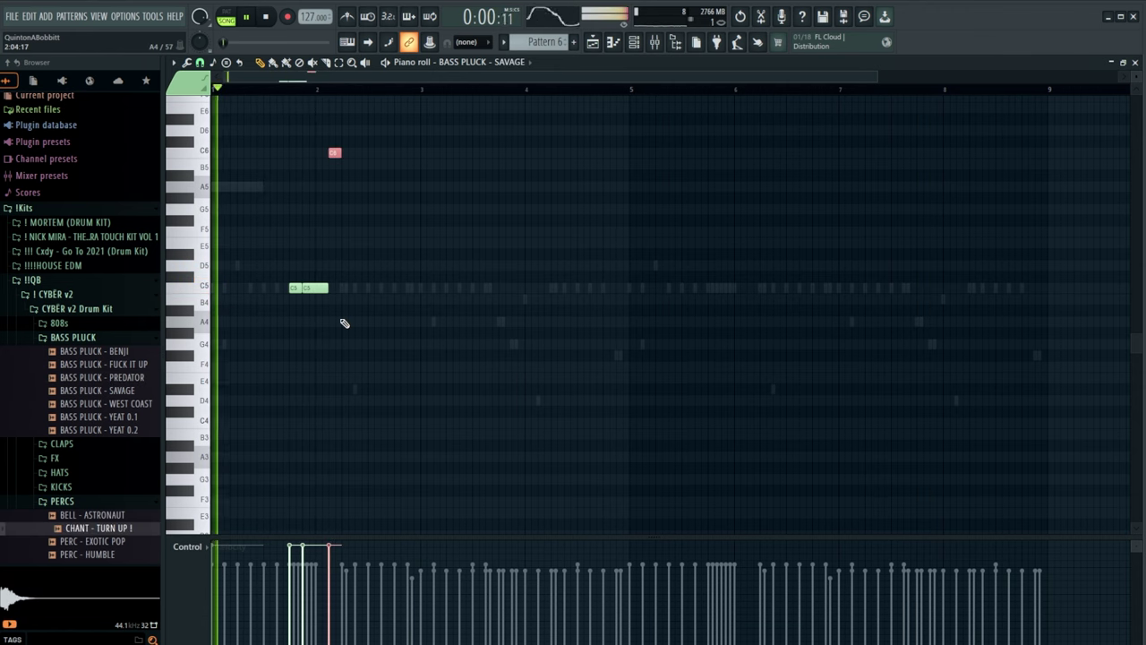
pyautogui.rightClick(382, 337)
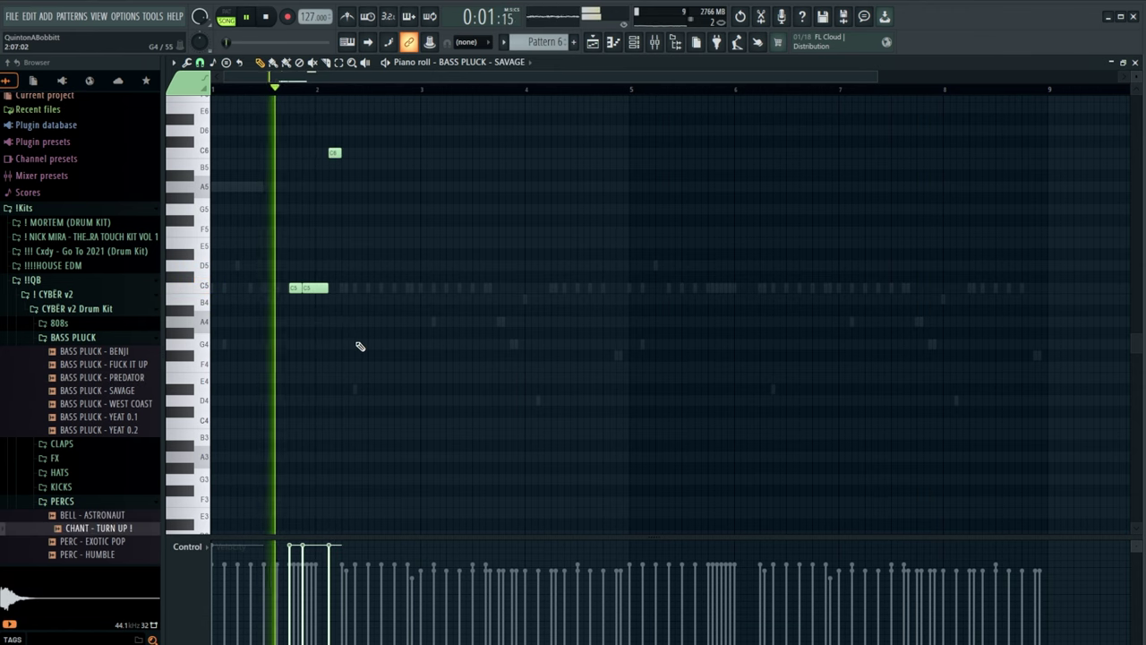
# - Replace the bass pluck channel's sample with BASS PLUCK - YEAT 0.1 and play it back
pyautogui.press('space')
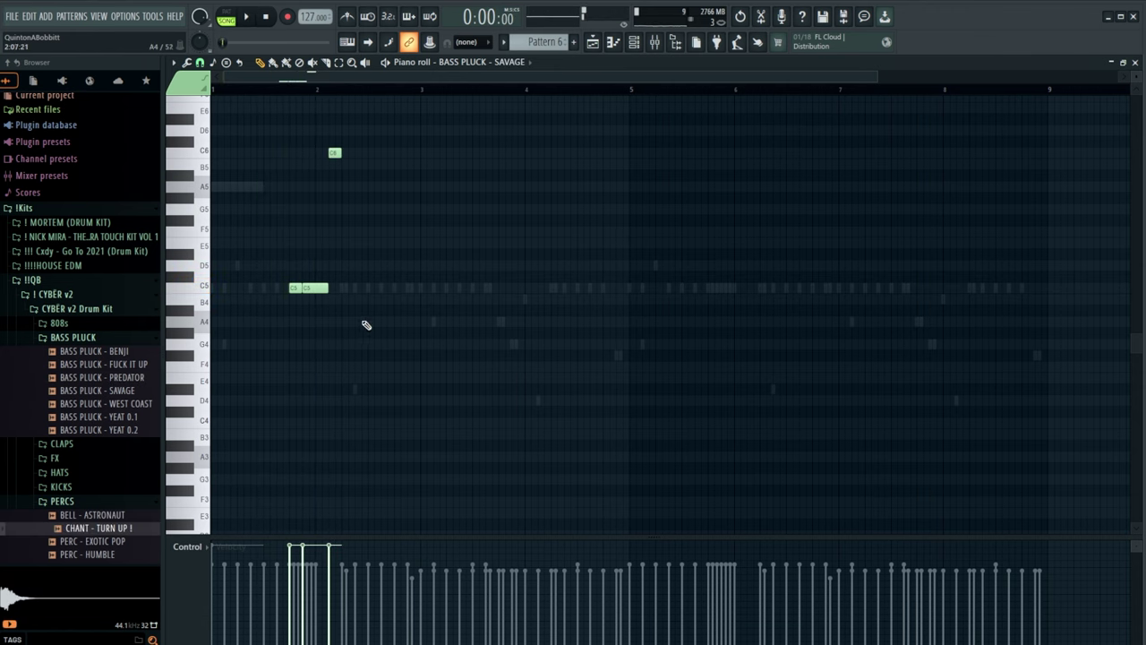
pyautogui.click(113, 419)
pyautogui.press('space')
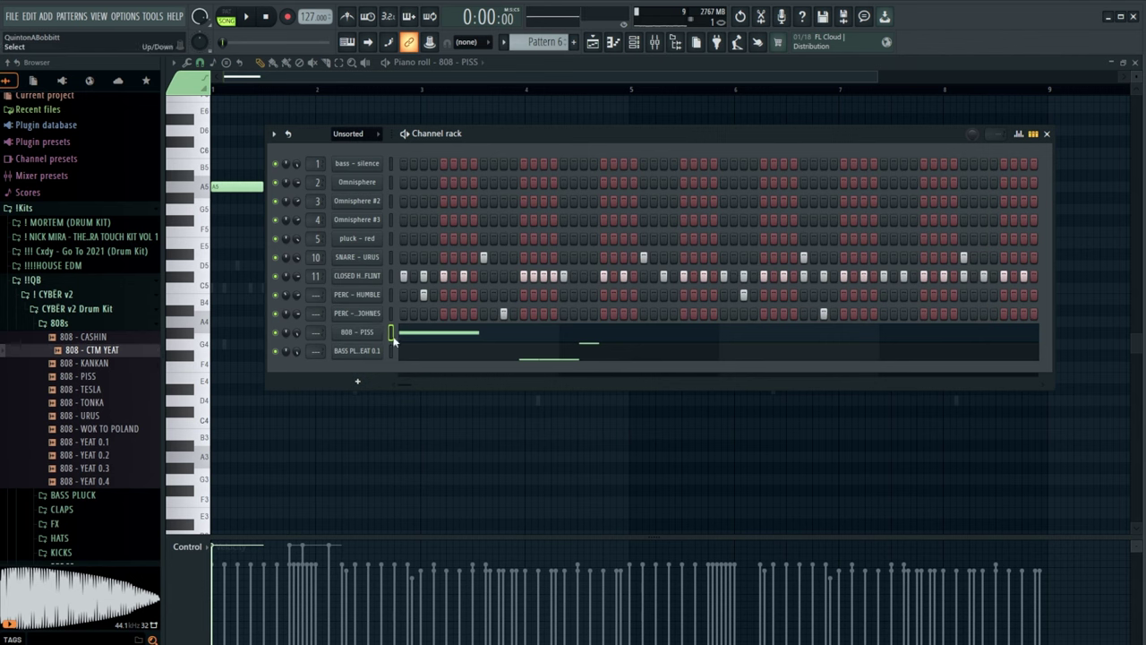
# - Add the 808 - CTM YEAT sample as a new channel below 808 - PISS and open its piano roll
pyautogui.rightClick(374, 334)
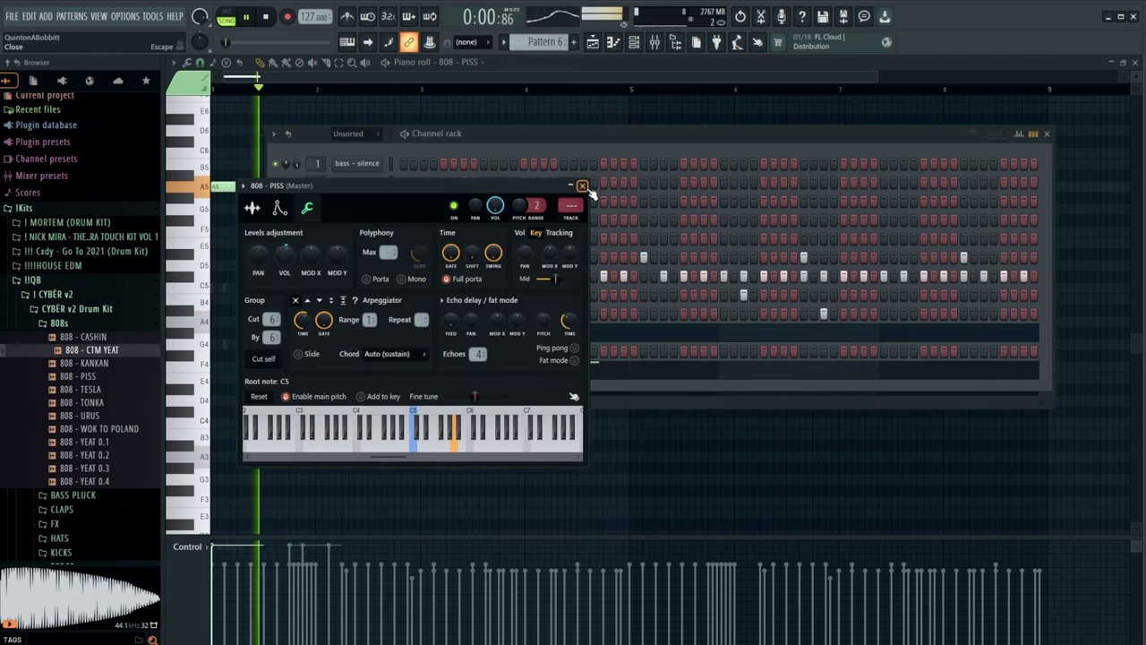
pyautogui.click(569, 202)
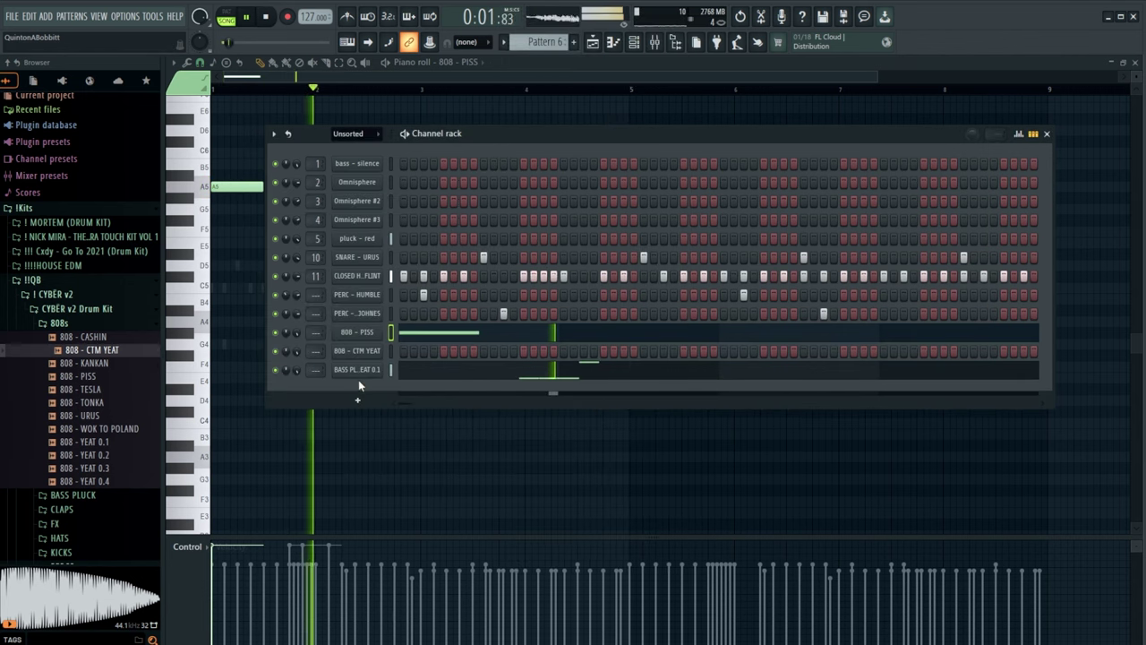
pyautogui.click(428, 370)
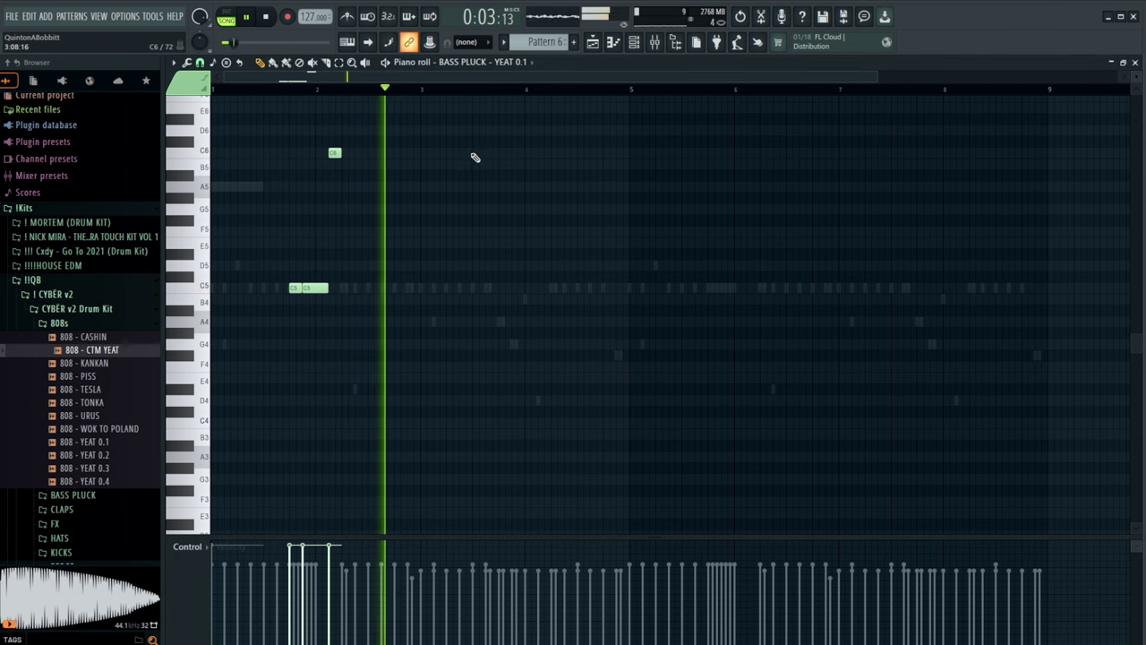
pyautogui.click(637, 48)
pyautogui.rightClick(384, 348)
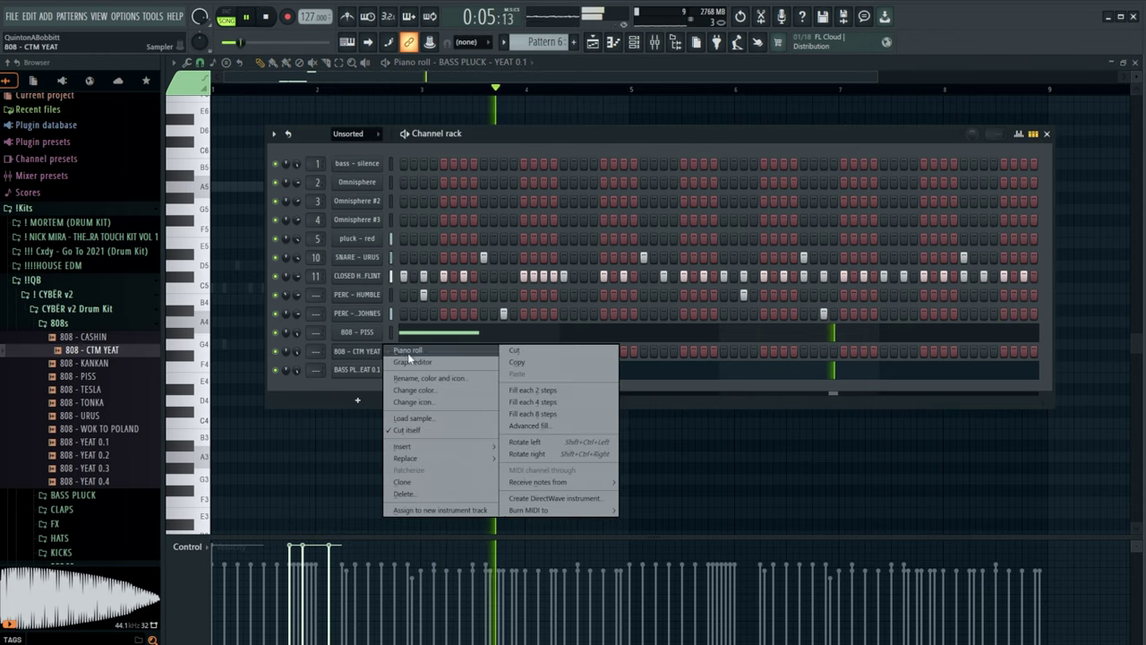
pyautogui.click(407, 352)
# - Draw a C5 note followed by three B4 notes in bar 2 for 808 - CTM YEAT, leaving a gap before the last one
pyautogui.press('space')
pyautogui.press('space')
pyautogui.moveTo(349, 263); pyautogui.dragTo(358, 294)
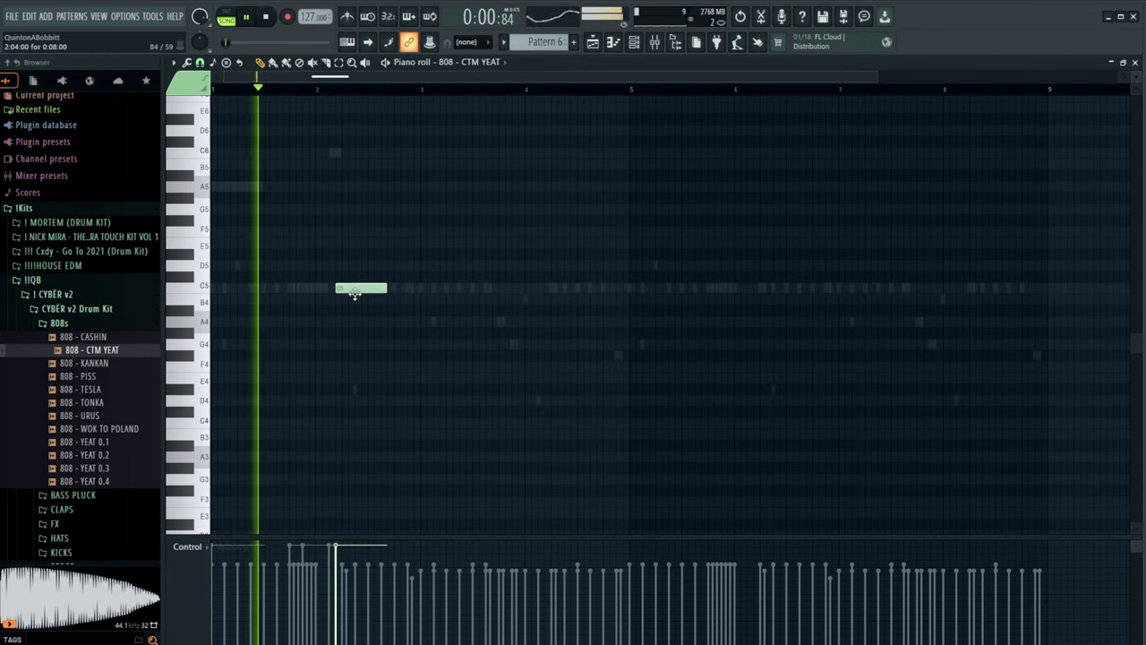
pyautogui.press('space')
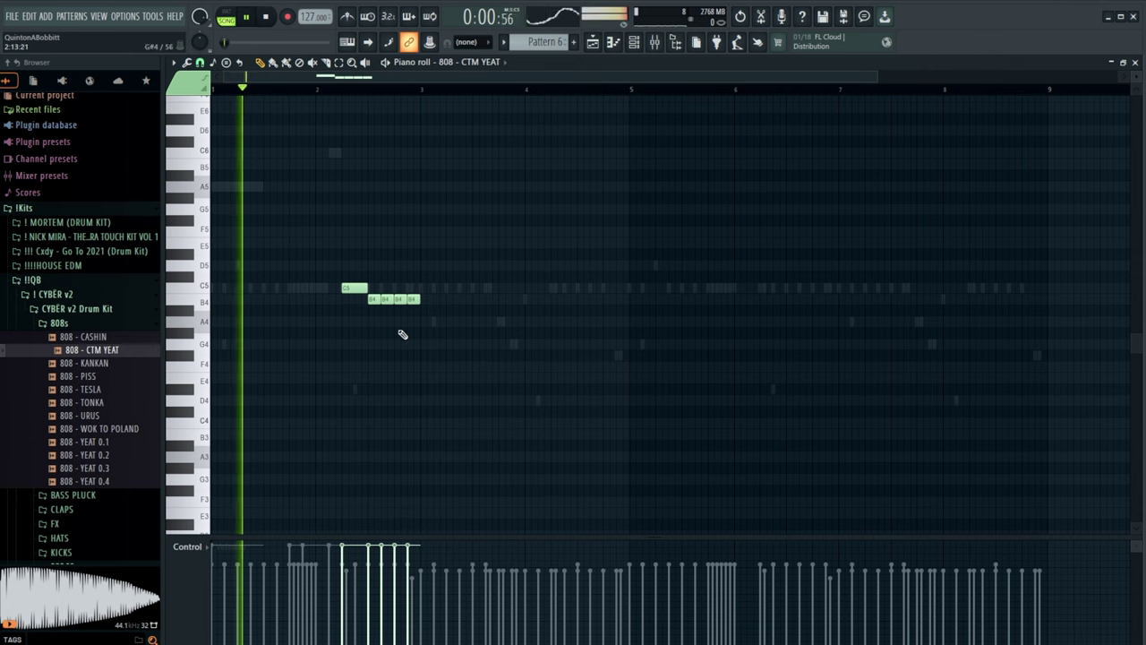
pyautogui.rightClick(398, 298)
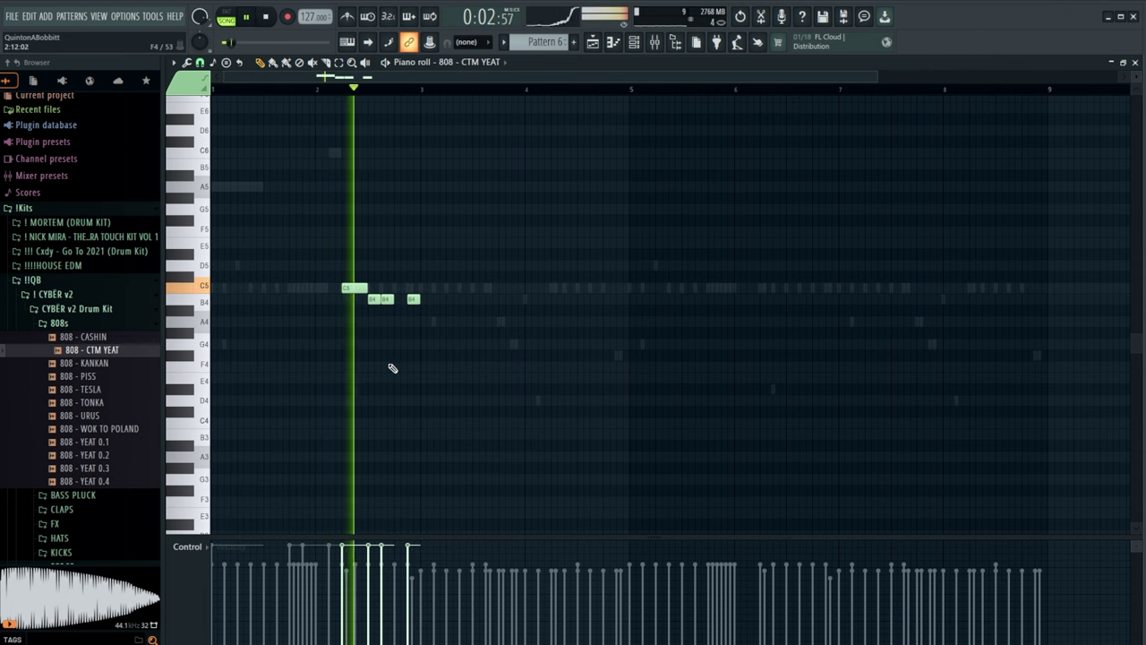
pyautogui.press('space')
pyautogui.press('space')
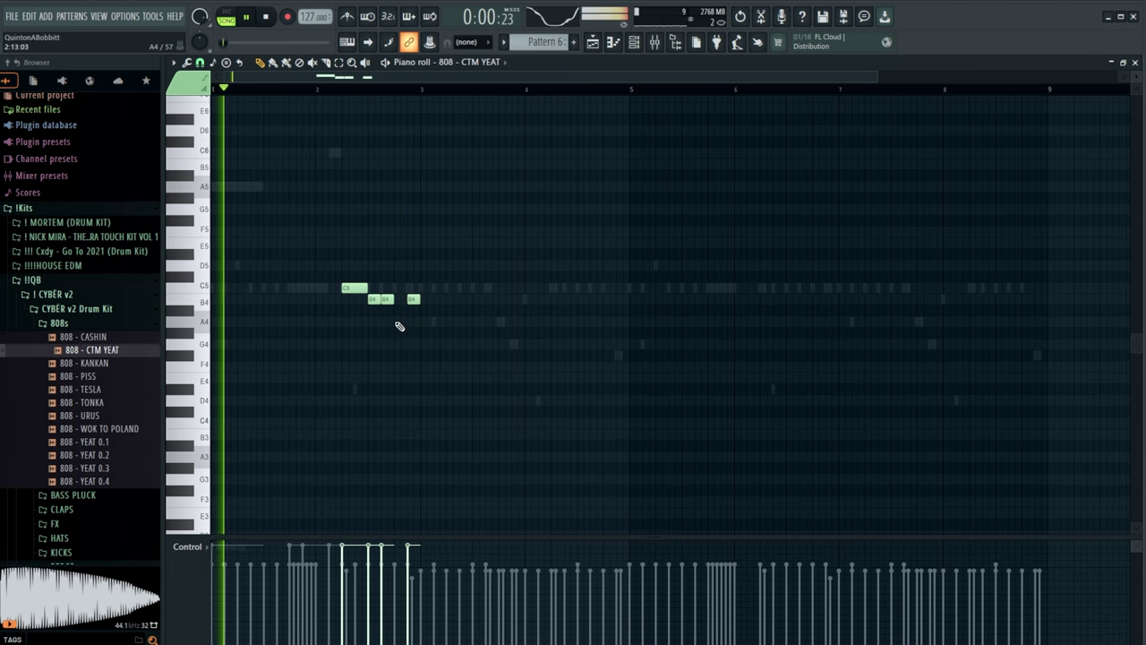
# - In the 808 - PISS piano roll, draw a short and a longer A4 note in bar 3 and slice the longer one
pyautogui.click(634, 42)
pyautogui.click(430, 332)
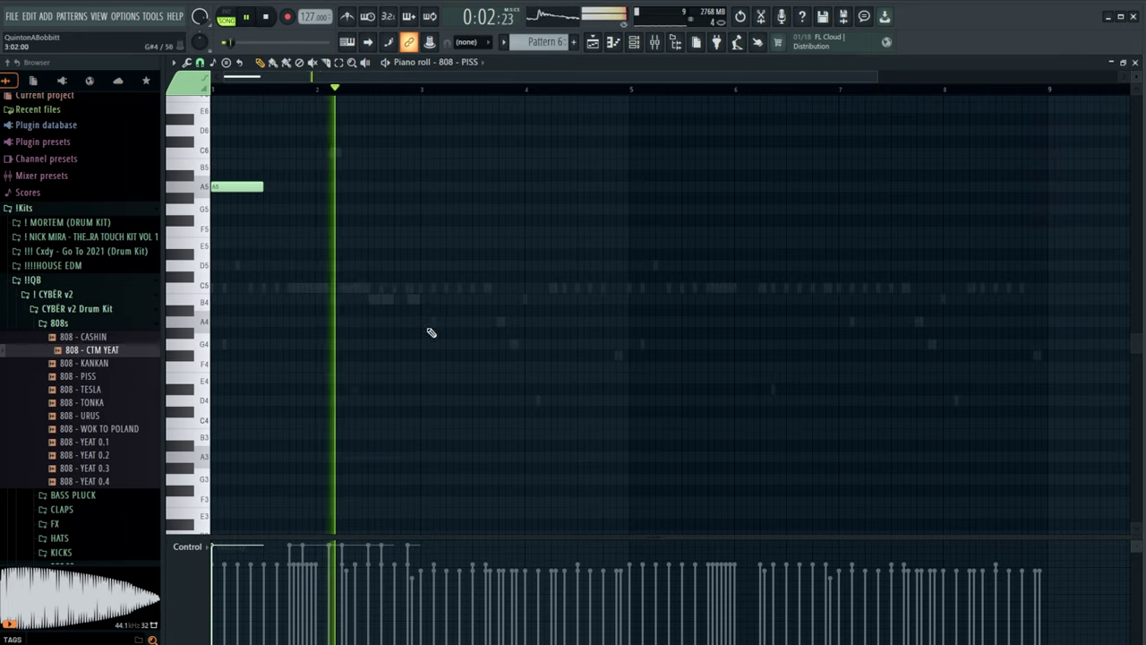
pyautogui.click(425, 321)
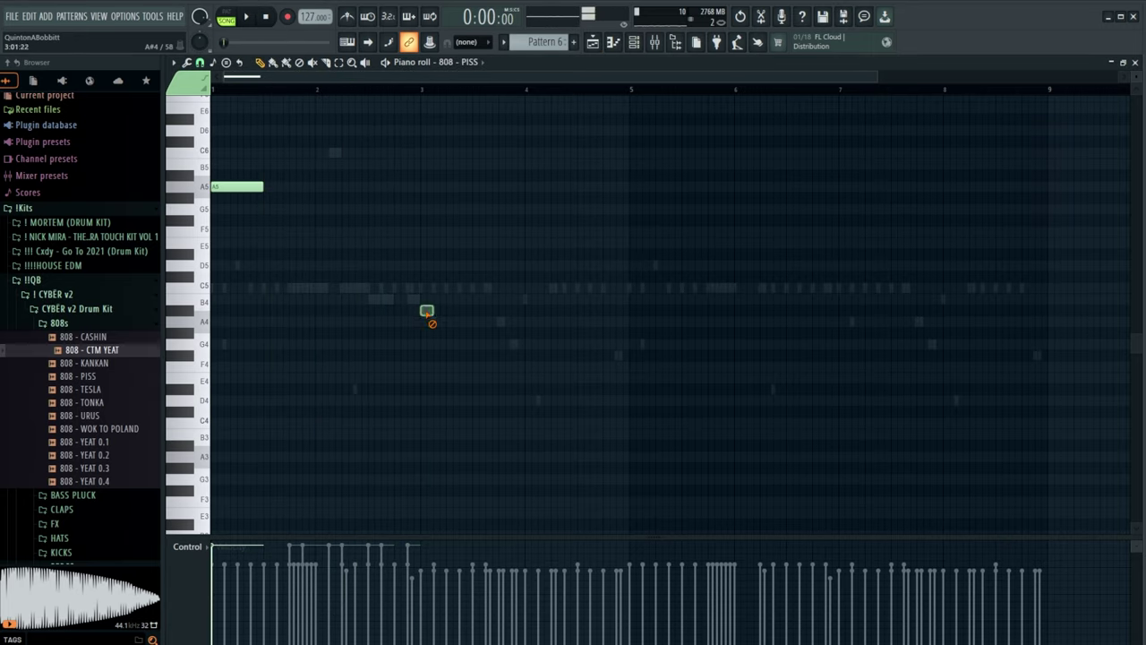
pyautogui.click(447, 321)
pyautogui.moveTo(459, 323); pyautogui.dragTo(498, 322)
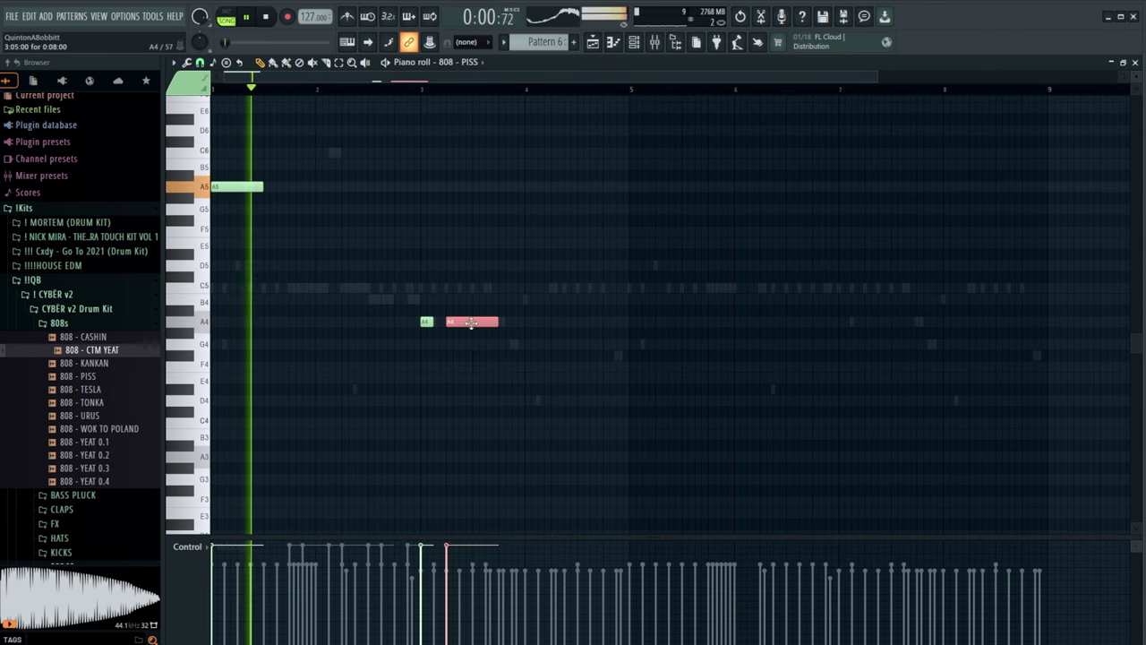
pyautogui.press('c')
pyautogui.moveTo(460, 322); pyautogui.dragTo(460, 336)
pyautogui.hotkey('ctrl', 'z')
pyautogui.press('p')
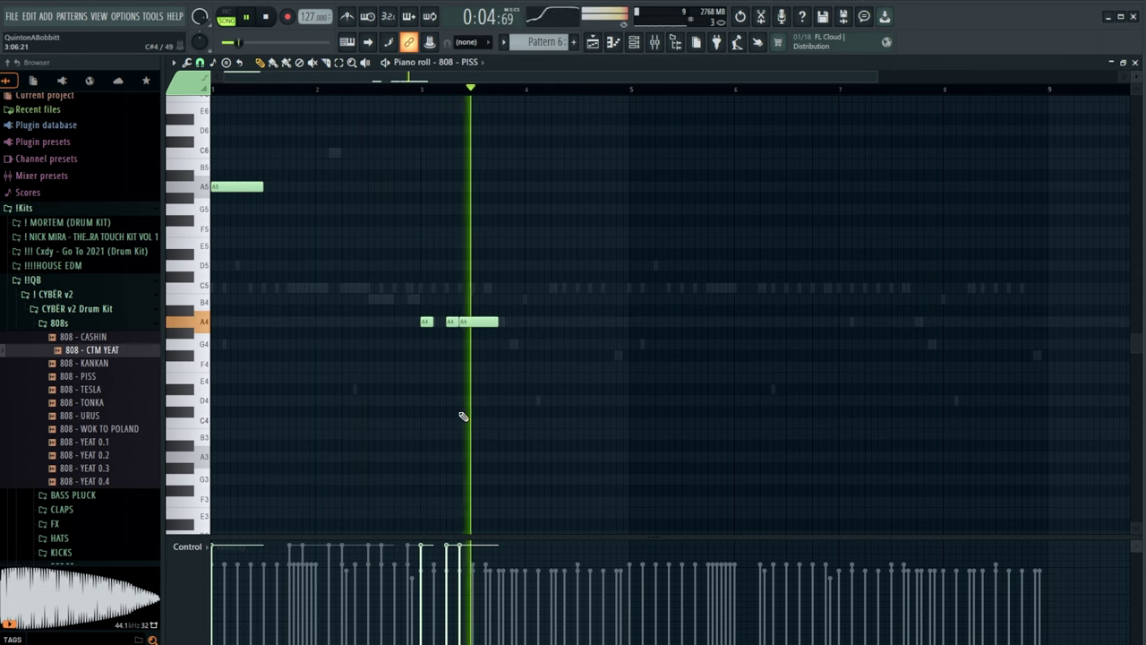
# - Raise the sliced bar 3 notes of 808 - PISS to A5 and add a C5 and two B4 notes in bar 4
pyautogui.press('space')
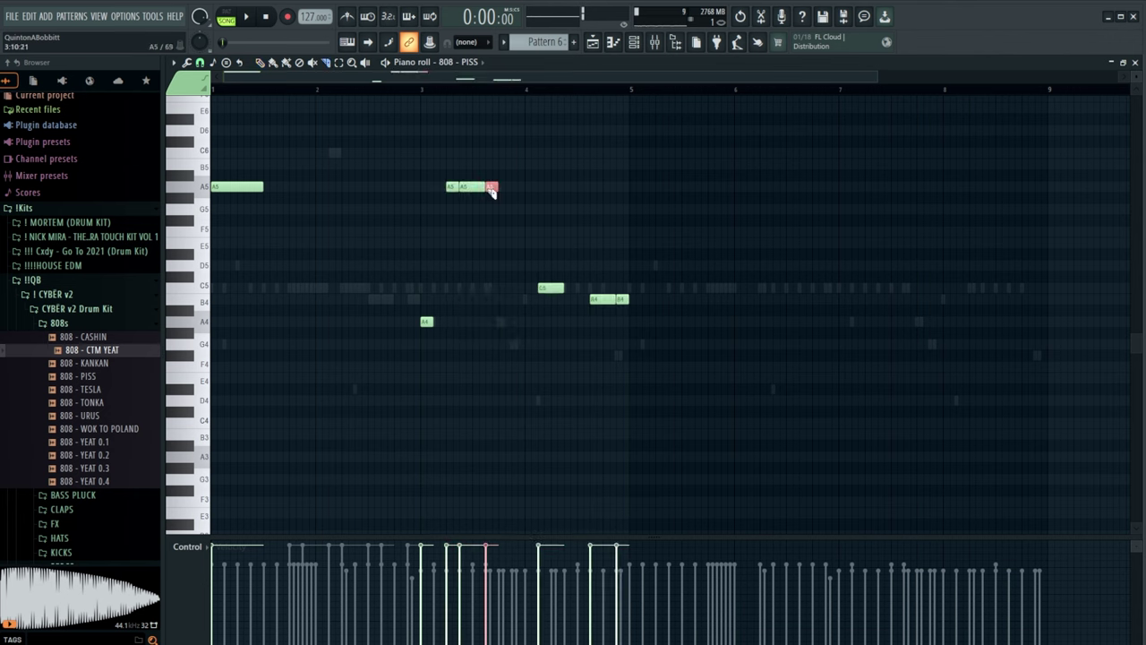
pyautogui.press('space')
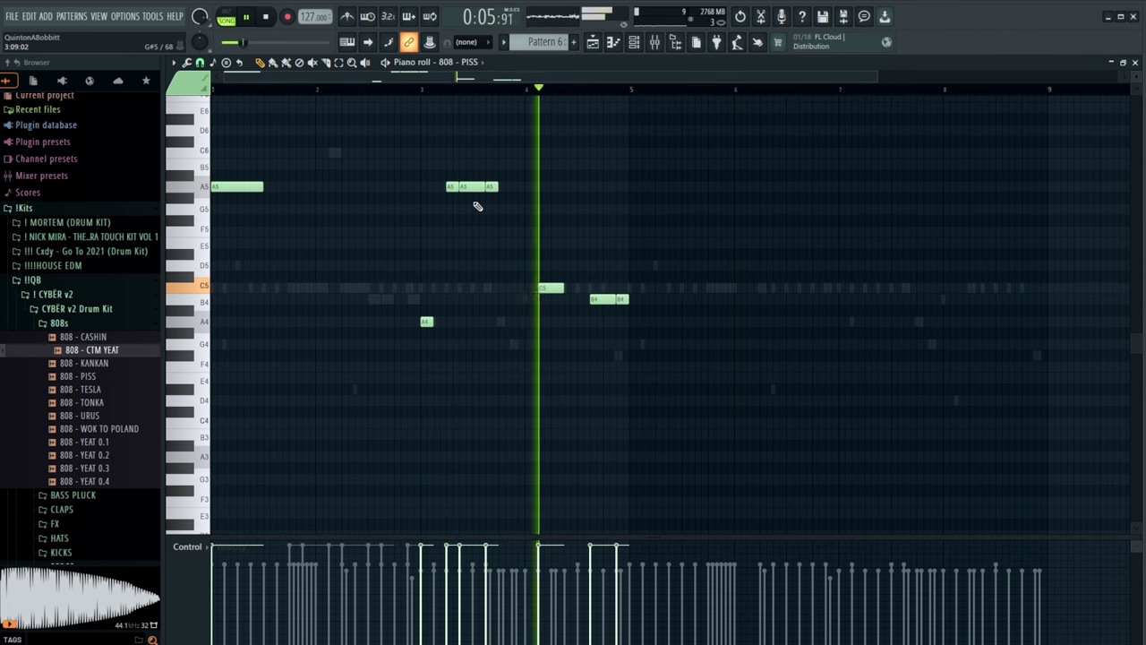
# - Duplicate the 808 and bass pluck notes of bars 1 to 4 into bars 5 to 8 and play the pattern
pyautogui.press('space')
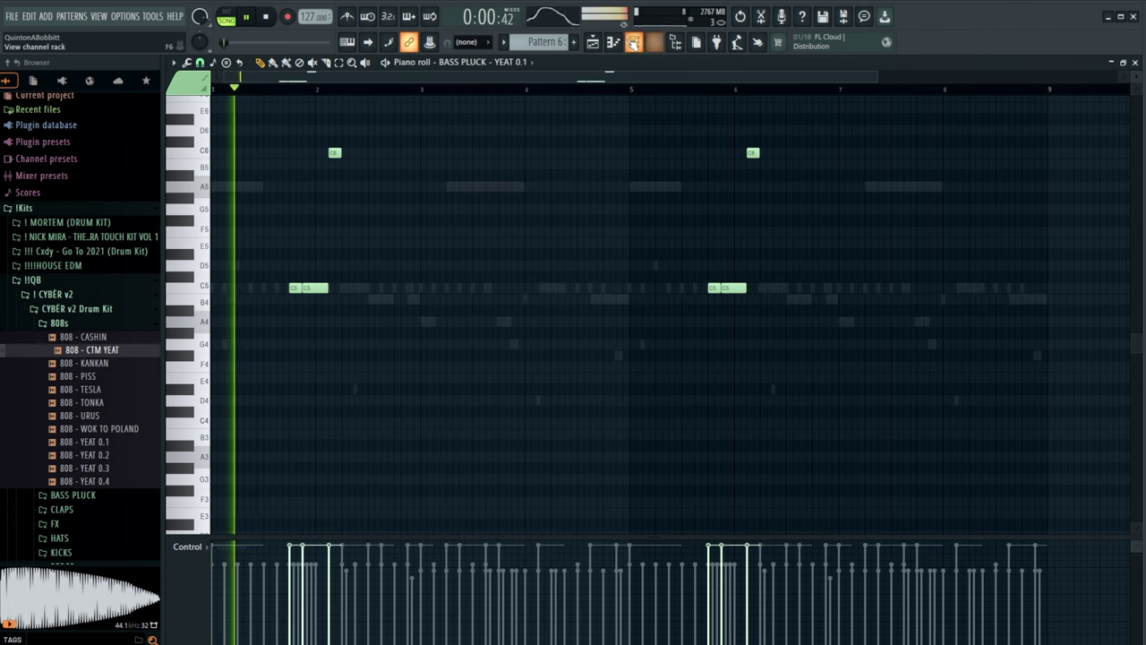
pyautogui.click(634, 42)
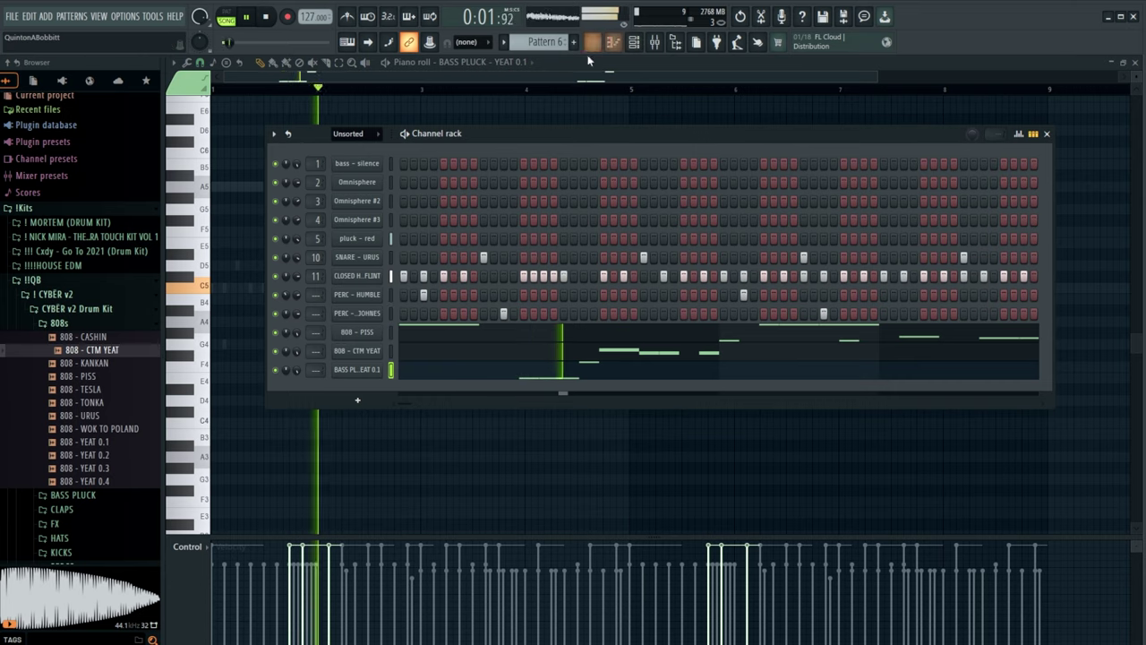
pyautogui.click(587, 79)
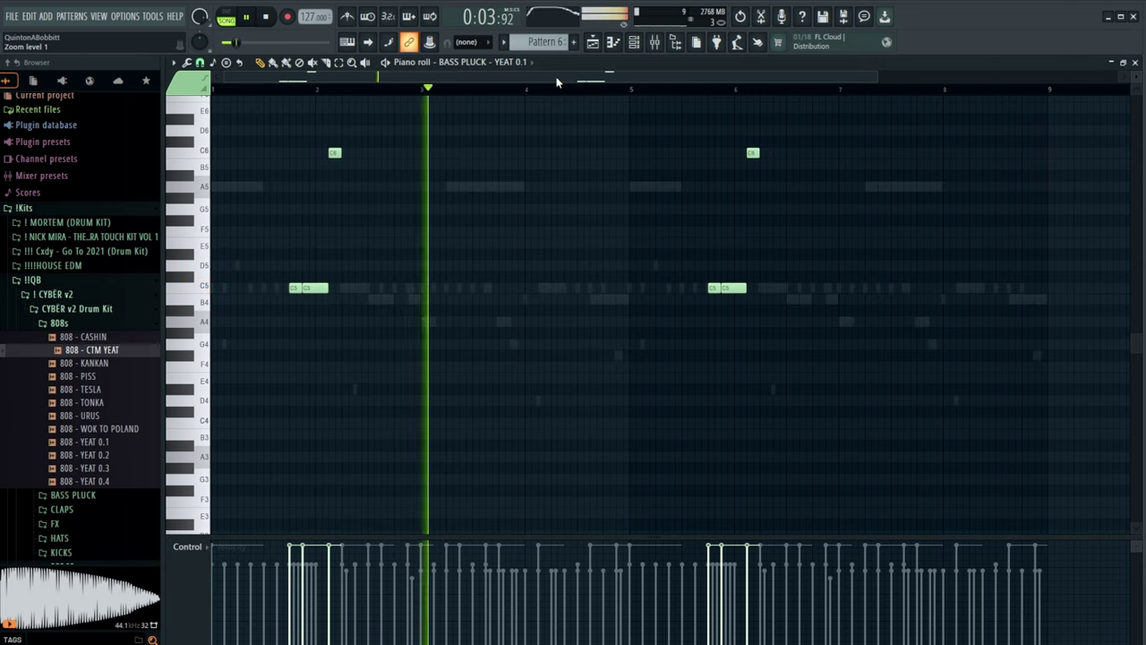
# - Route the two percs, both 808s and the bass pluck to consecutive mixer tracks starting at insert 12
pyautogui.click(654, 43)
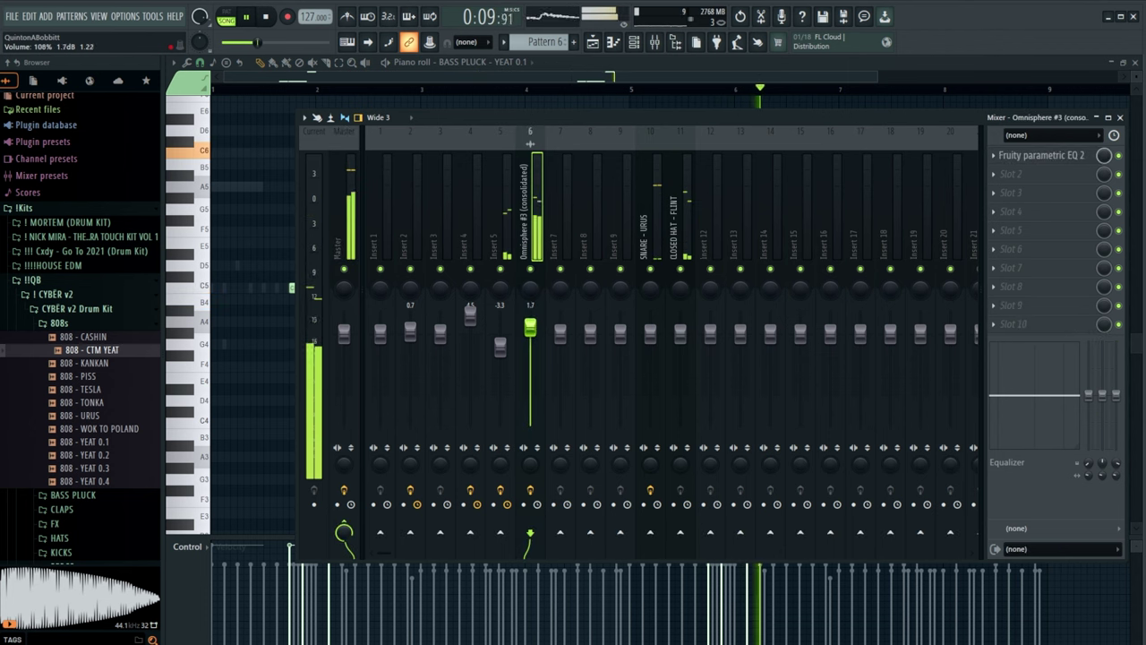
pyautogui.click(634, 43)
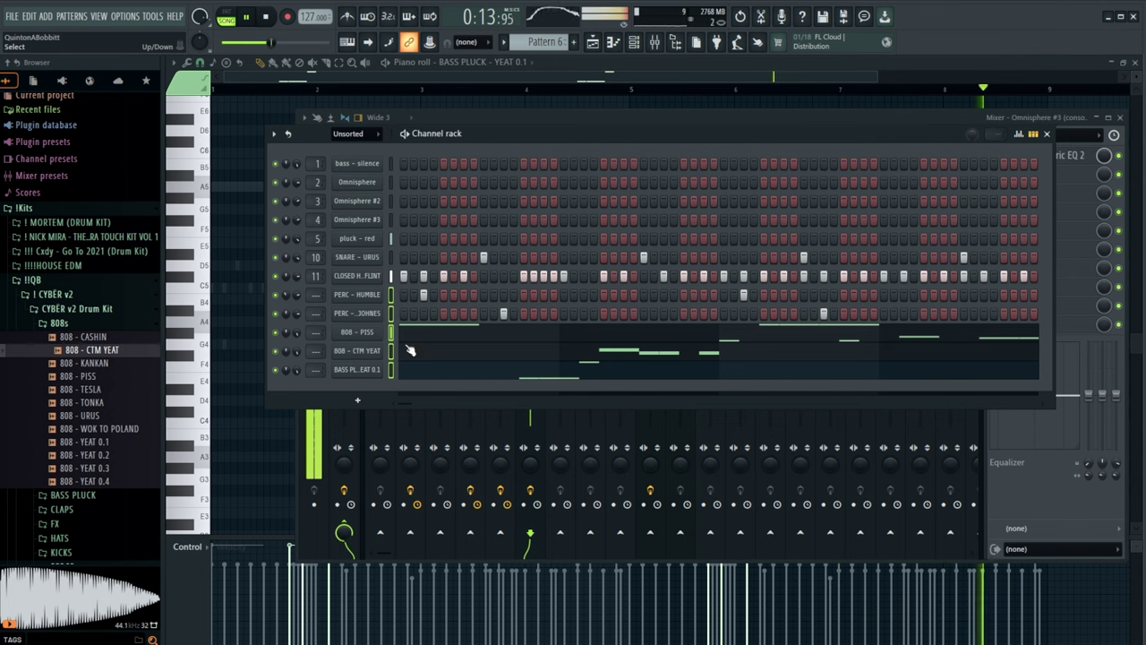
pyautogui.click(654, 44)
pyautogui.click(712, 246)
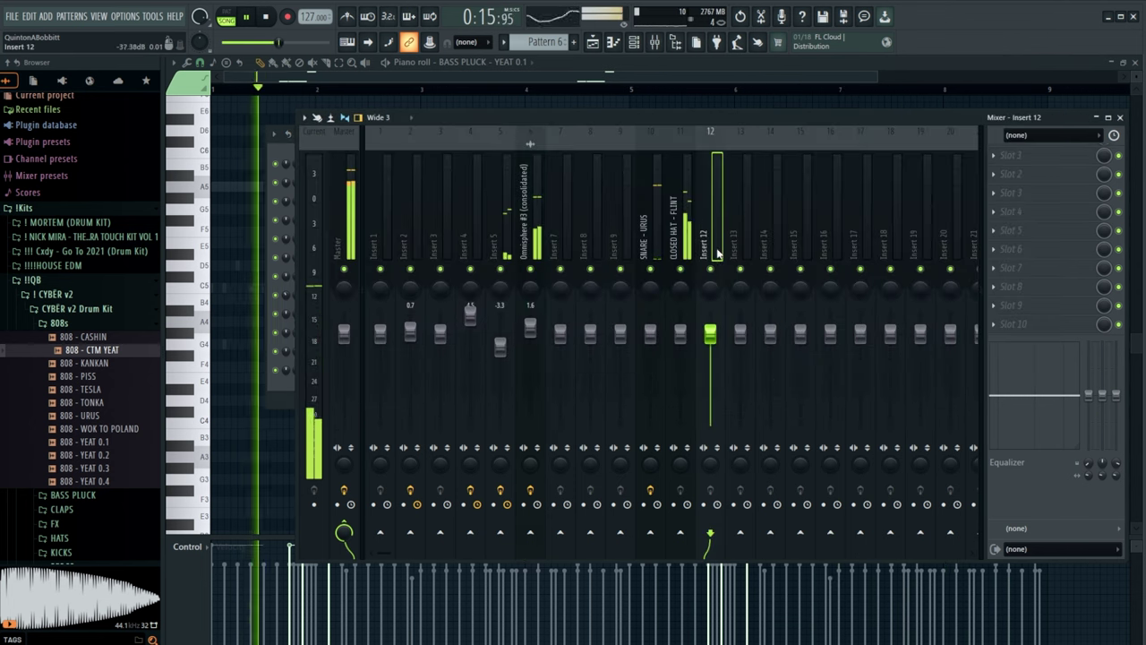
pyautogui.hotkey('ctrl', 'l')
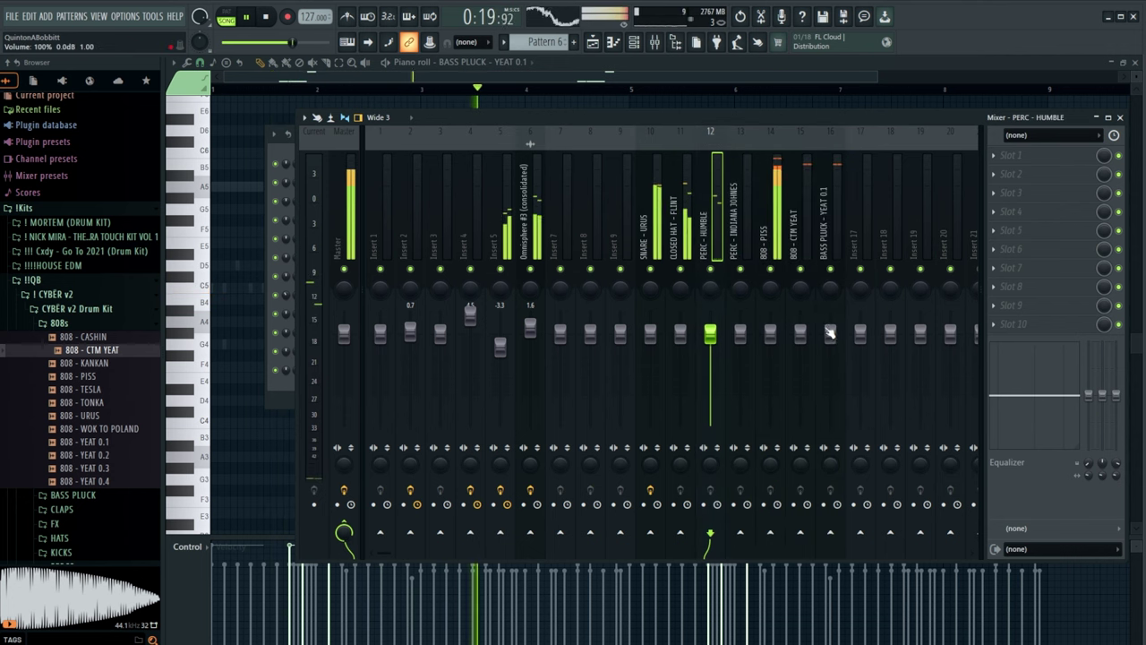
# - Set the CLOSED HAT - FLINT, PERC - HUMBLE and PERC - INDIANA JOHNES mixer levels to 1.6, 1.1 and 1.0 dB, and split Pattern 6 by channel
pyautogui.moveTo(684, 337); pyautogui.dragTo(710, 329)
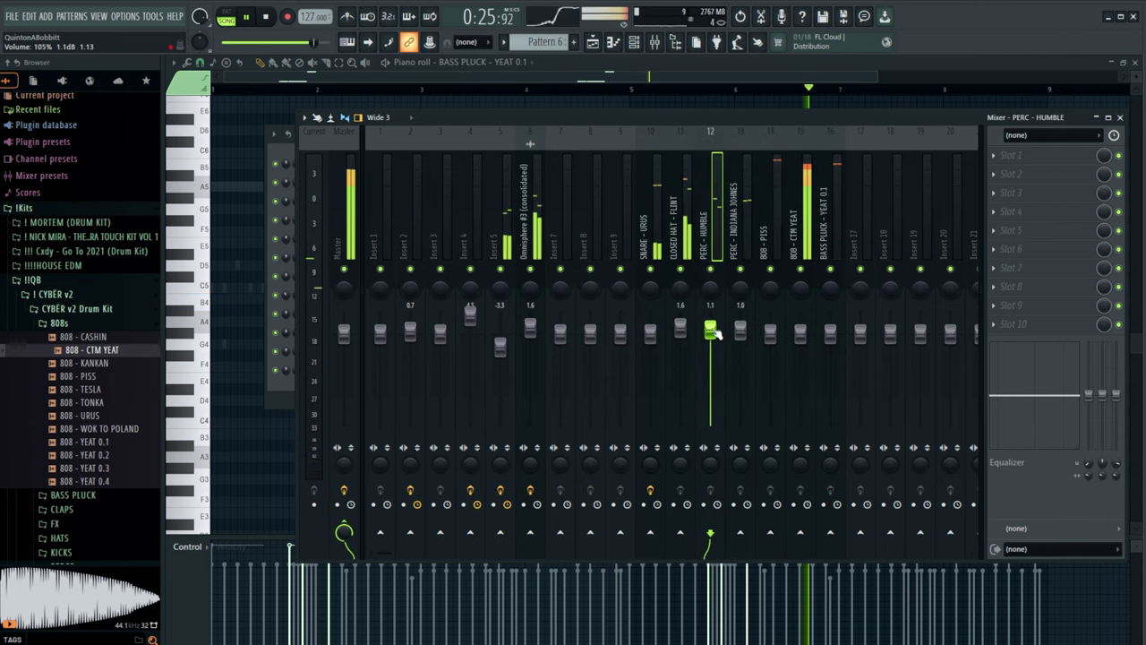
pyautogui.click(739, 269)
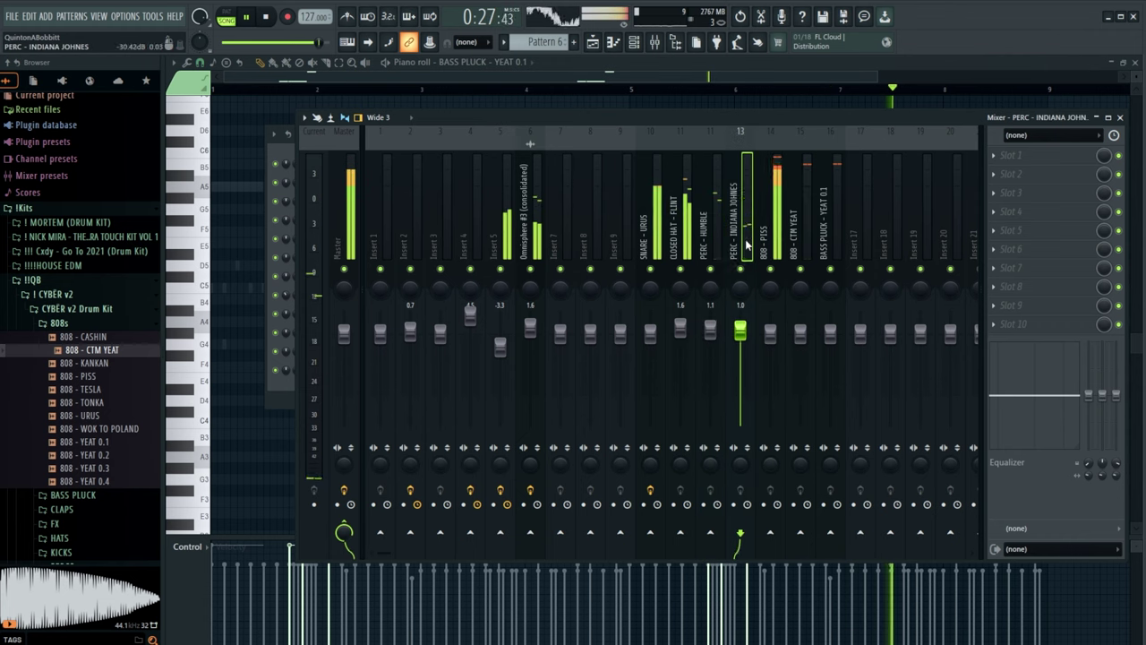
pyautogui.click(1012, 155)
pyautogui.click(805, 528)
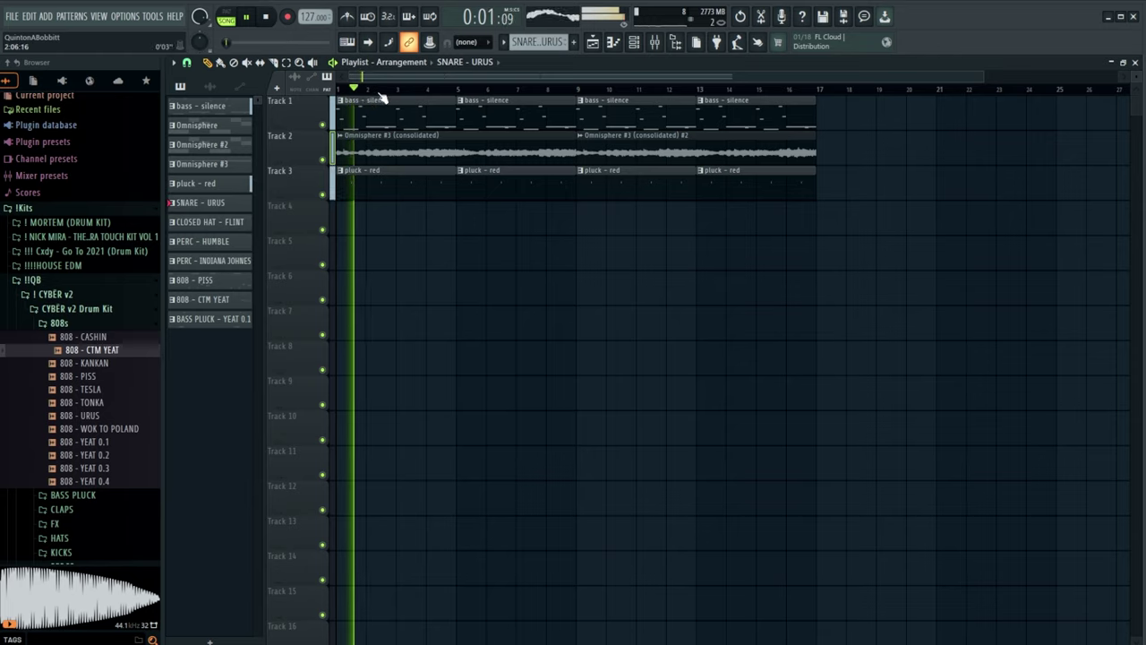
# - Move the playlist's second half of melody clips on tracks 1 to 3 from bar 9 to bar 17
pyautogui.scroll(2, 379, 92)
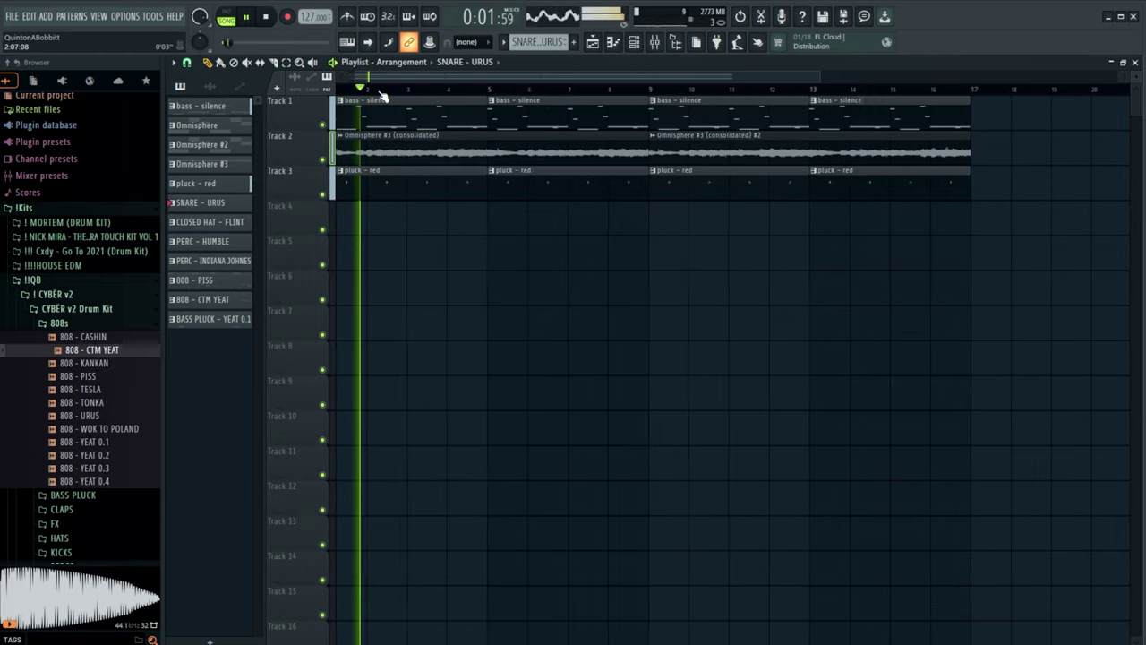
pyautogui.scroll(-3, 381, 92)
pyautogui.moveTo(544, 235); pyautogui.dragTo(750, 97)
pyautogui.moveTo(583, 117)
pyautogui.mouseDown()
pyautogui.moveTo(824, 116)
pyautogui.moveTo(772, 117)
pyautogui.mouseUp()
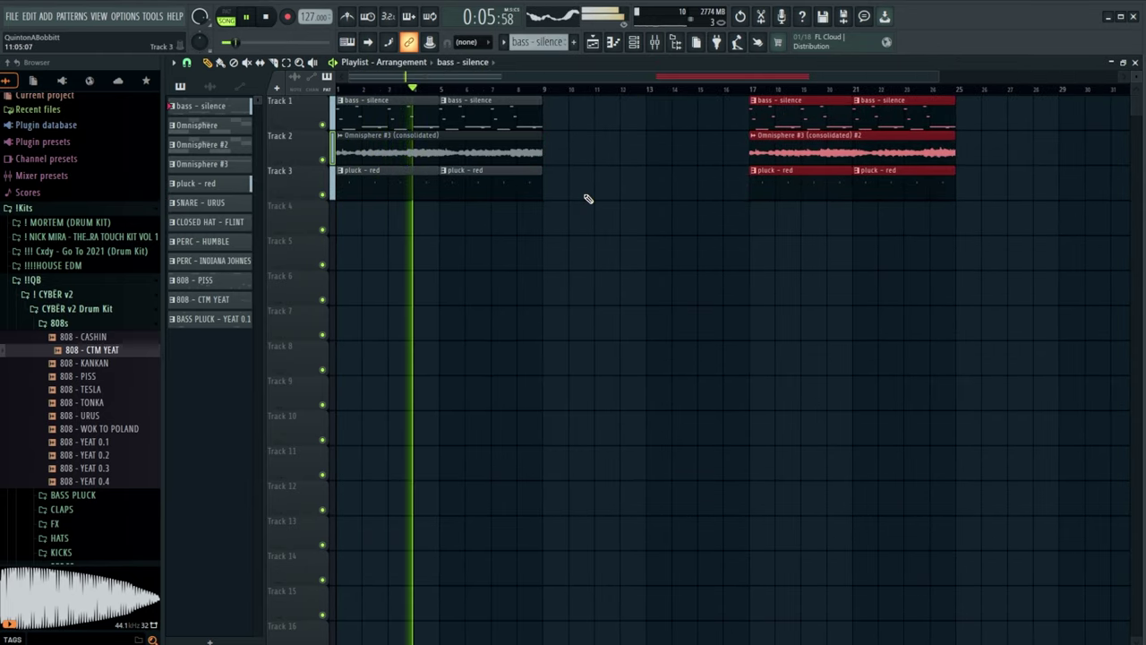
# - Copy the melody clips of bars 1 to 8 into bars 9 to 16 and delete the copied bass - silence clips
pyautogui.moveTo(347, 268); pyautogui.dragTo(576, 96)
pyautogui.moveTo(366, 123); pyautogui.dragTo(571, 124)
pyautogui.rightClick(577, 122)
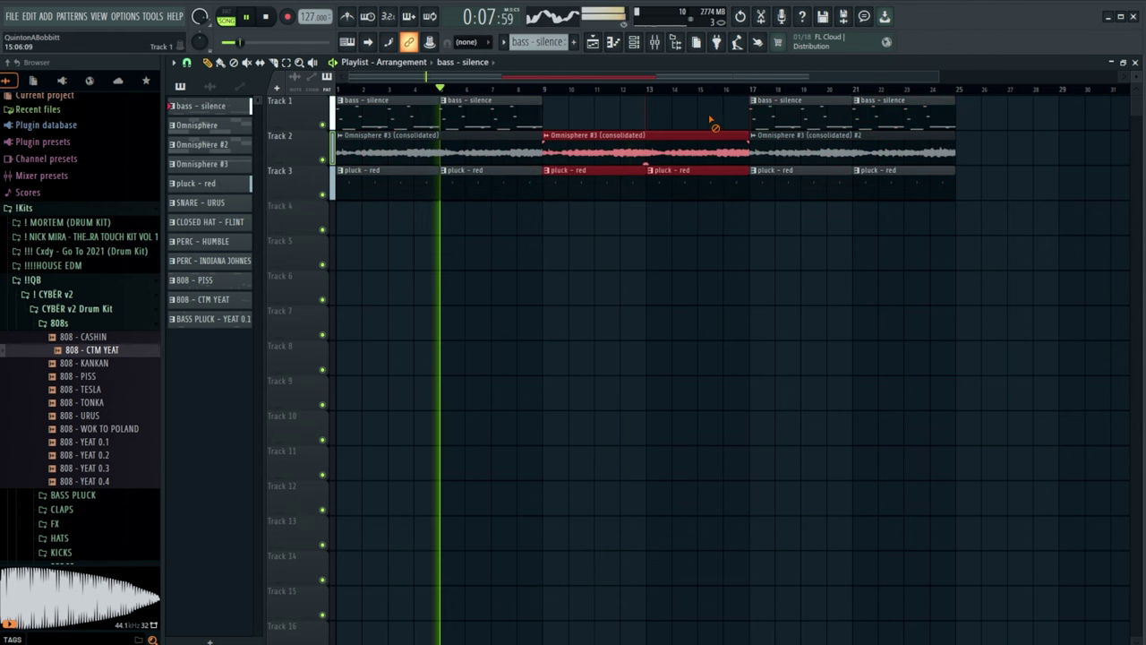
# - Place the seven drum, 808 and bass pluck patterns on tracks 4 to 10 across bars 9 to 16, and duplicate them into bars 17 to 24
pyautogui.keyDown('shift'); pyautogui.click(213, 203); pyautogui.keyUp('shift')
pyautogui.keyDown('shift'); pyautogui.click(211, 320); pyautogui.keyUp('shift')
pyautogui.moveTo(205, 207); pyautogui.dragTo(542, 224)
pyautogui.moveTo(719, 282); pyautogui.dragTo(747, 285)
pyautogui.moveTo(712, 479); pyautogui.dragTo(748, 383)
pyautogui.click(847, 427)
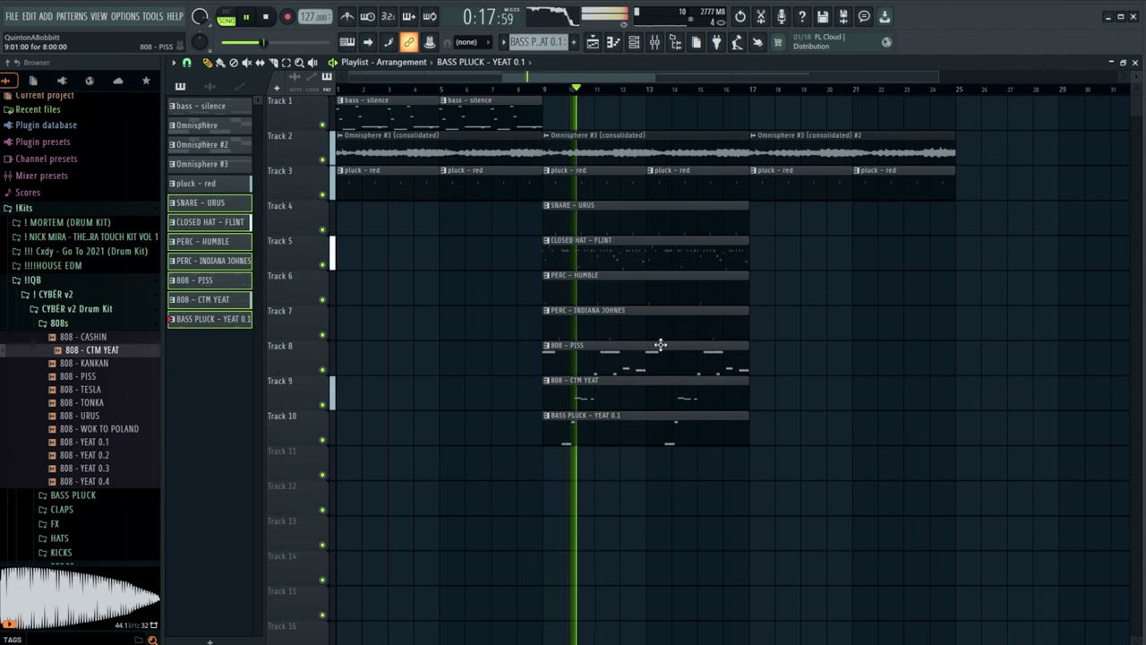
pyautogui.moveTo(782, 479); pyautogui.dragTo(499, 219)
pyautogui.hotkey('ctrl', 'b')
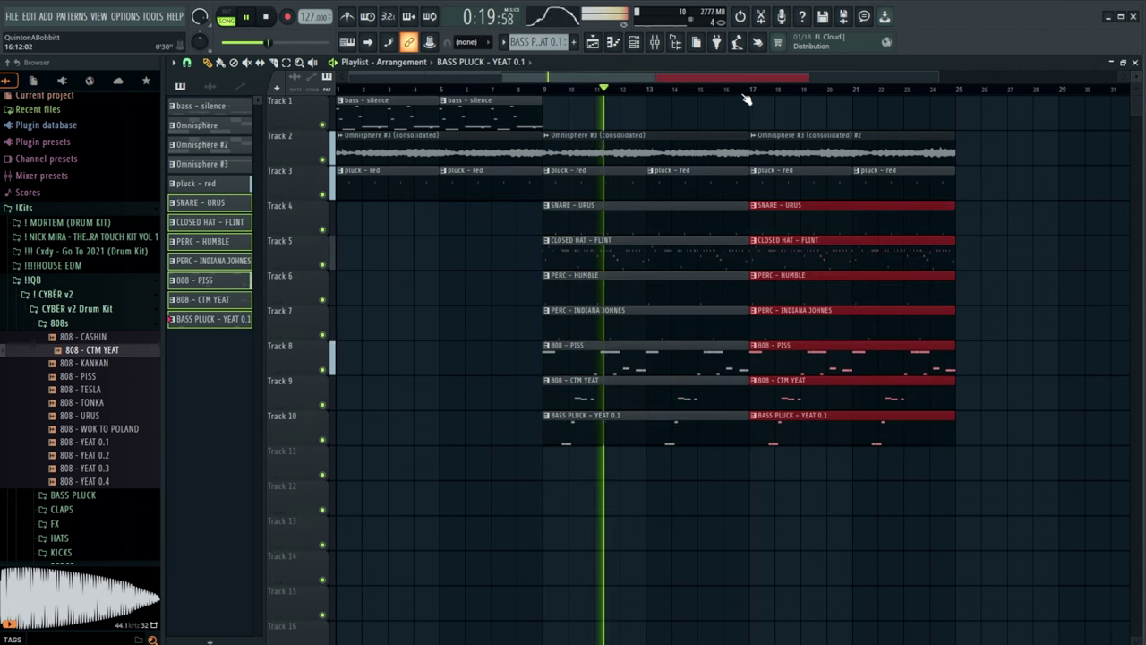
# - Raise the volume of the Omnisphere #3 audio clips at bars 9 and 17 to 2.7 dB and 2.0 dB
pyautogui.scroll(3, 764, 95)
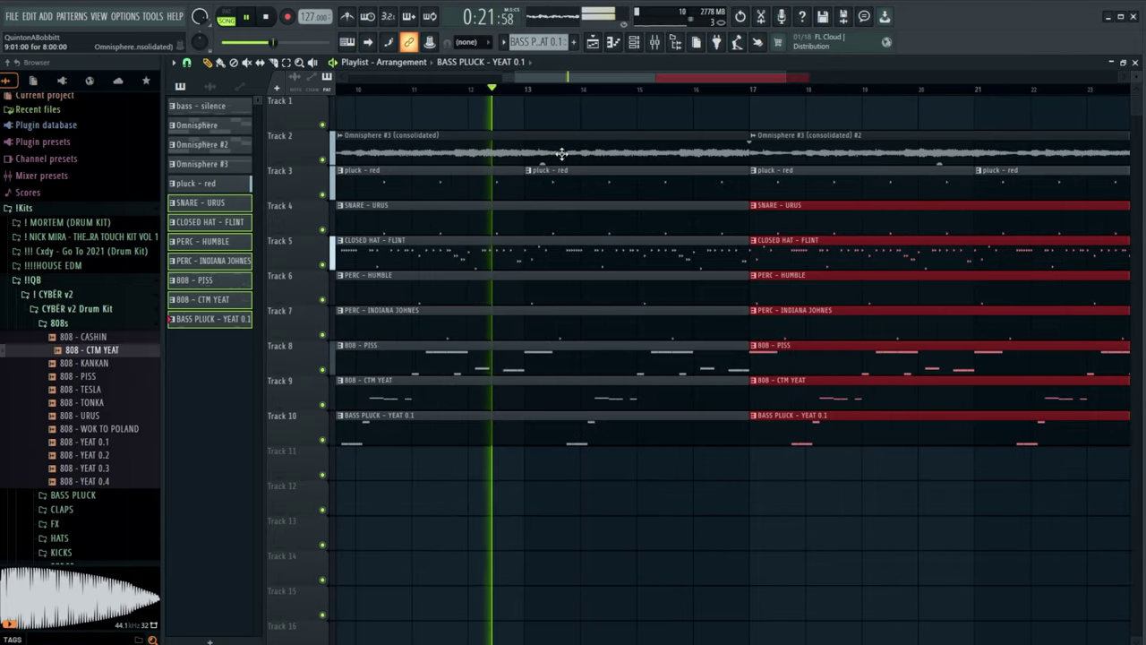
pyautogui.moveTo(542, 161); pyautogui.dragTo(542, 149)
pyautogui.moveTo(940, 163); pyautogui.dragTo(939, 157)
pyautogui.scroll(-3, 721, 95)
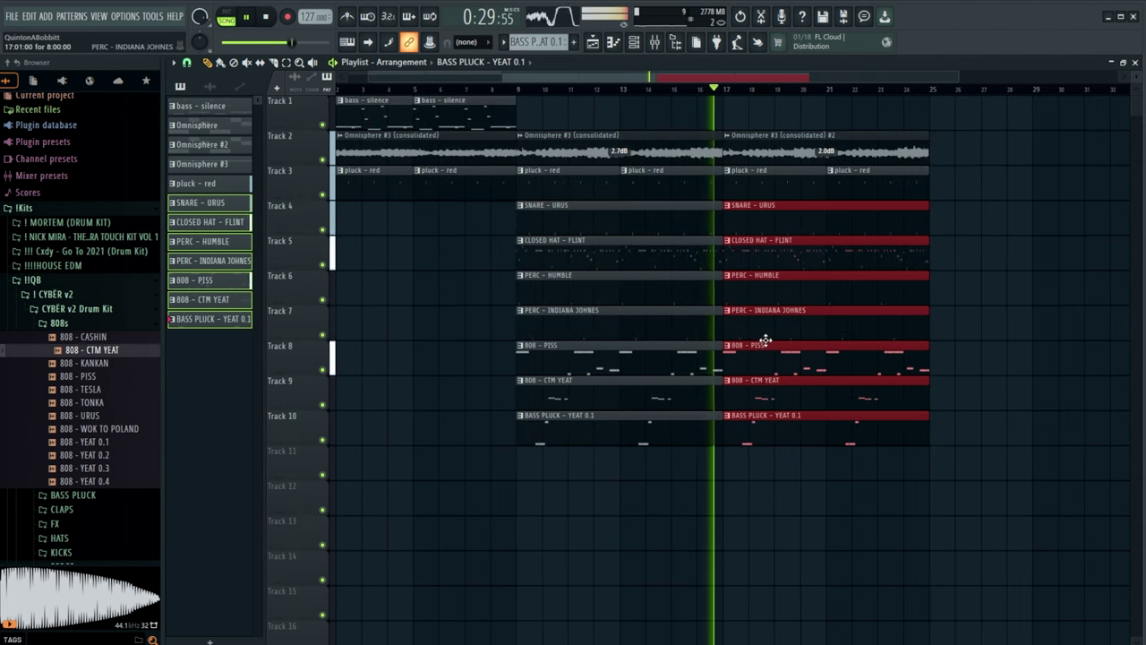
# - Create a new empty pattern and place it on Track 11 across bars 17 to 24
pyautogui.keyDown('ctrl'); pyautogui.click(693, 532); pyautogui.keyUp('ctrl')
pyautogui.press('F4')
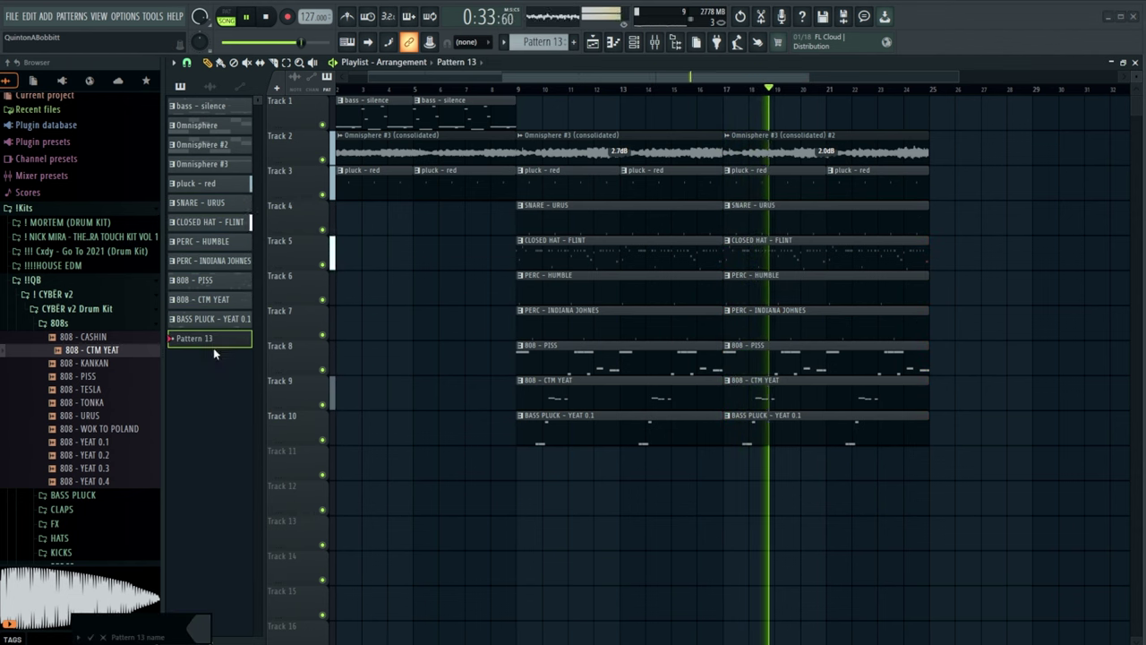
pyautogui.moveTo(211, 346); pyautogui.dragTo(914, 458)
pyautogui.click(634, 42)
pyautogui.click(634, 42)
pyautogui.press('space')
# - Add KICK - MERP as a new channel, place a hit on its first step and start playback
pyautogui.click(634, 42)
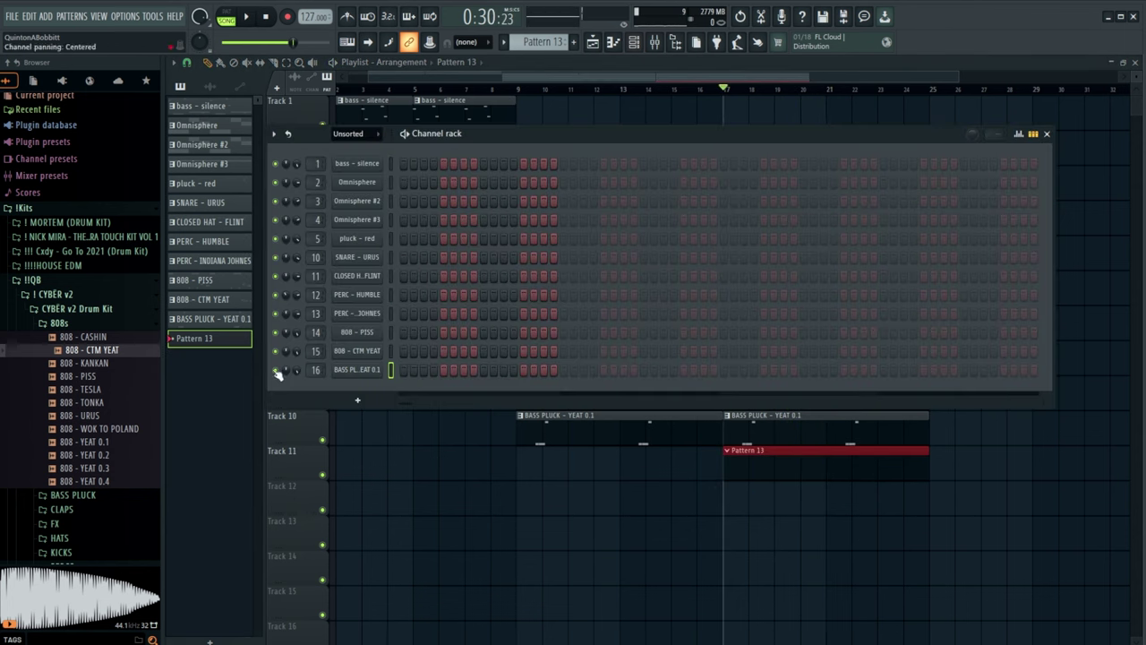
pyautogui.click(57, 325)
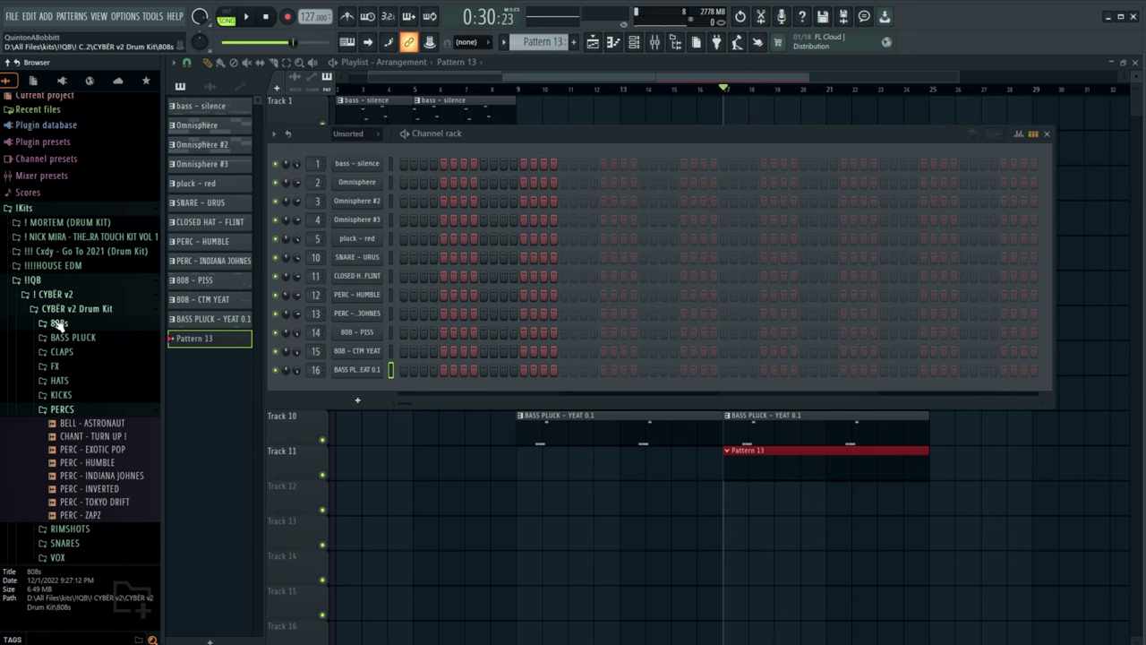
pyautogui.press('space')
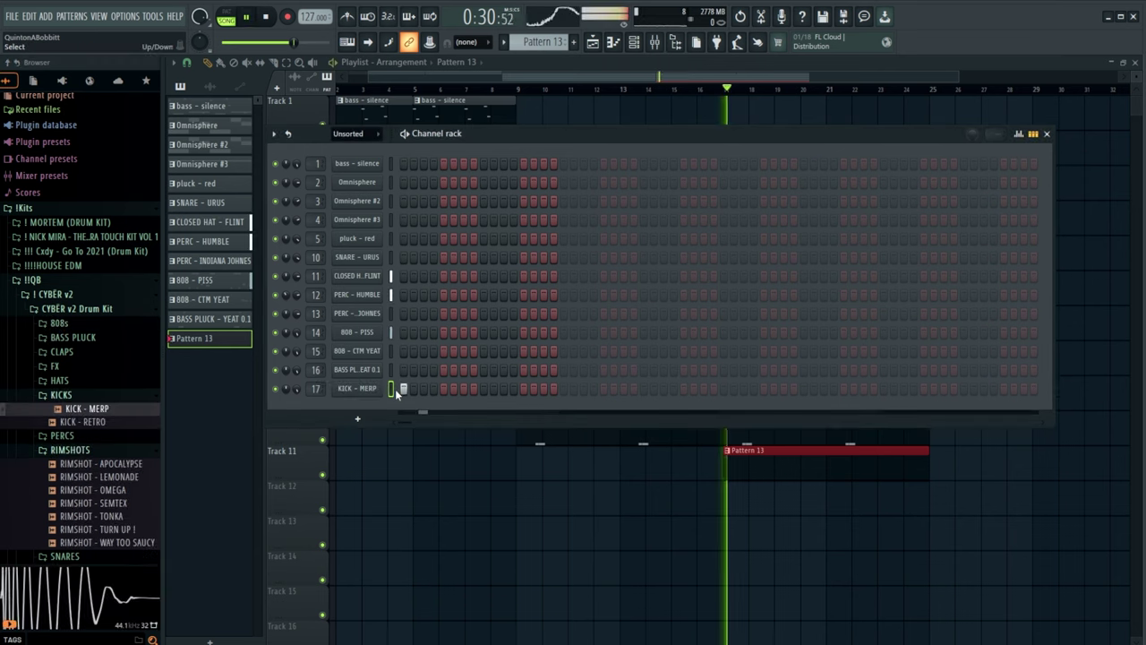
# - Add KICK - MERP hits on steps 13 and 15 of the new pattern, replaying the section from bar 17
pyautogui.press('space')
pyautogui.click(543, 388)
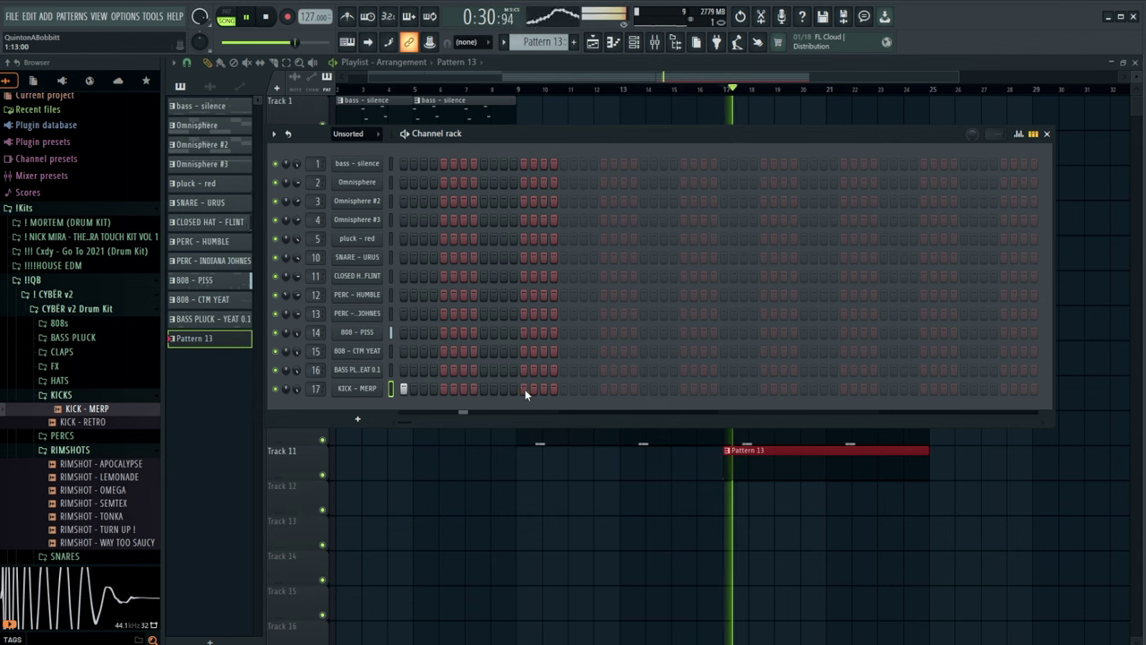
pyautogui.press('space')
pyautogui.click(544, 389)
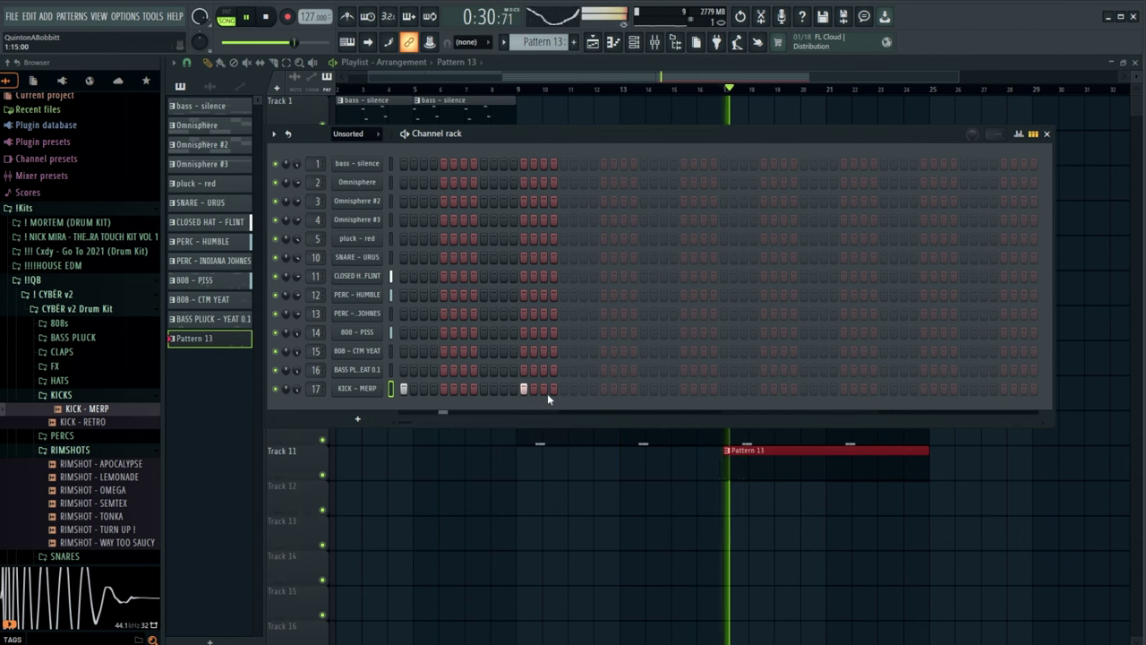
pyautogui.click(543, 388)
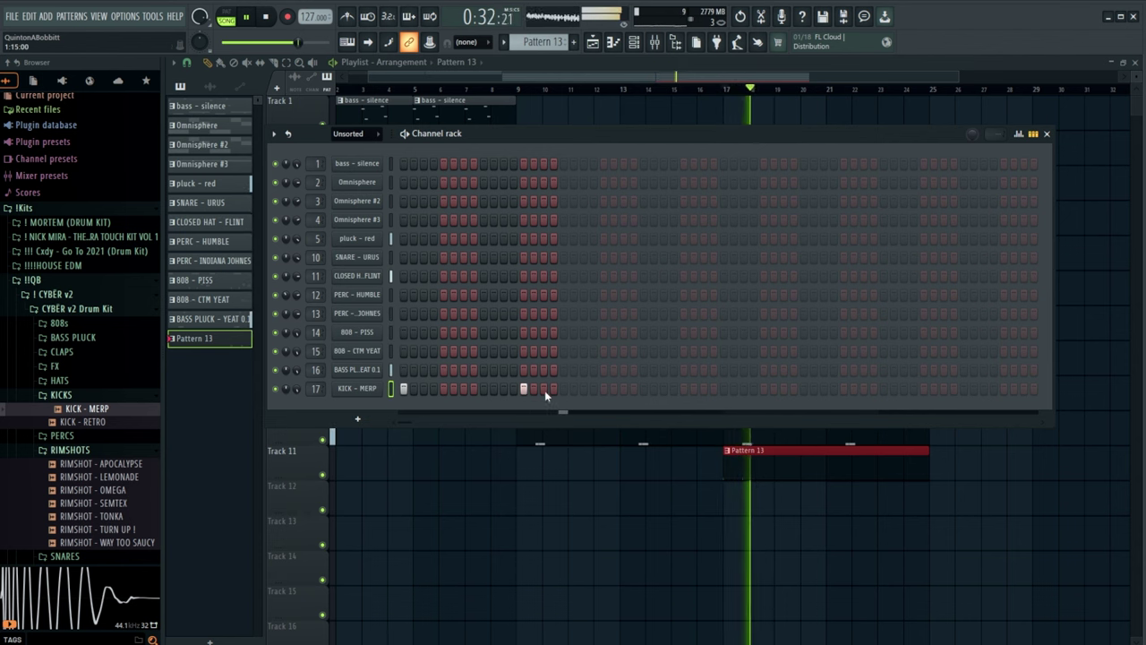
# - Extend the KICK - MERP rhythm with hits on steps 31, 33, 45, 51 and 59
pyautogui.click(624, 389)
pyautogui.click(723, 389)
pyautogui.click(704, 389)
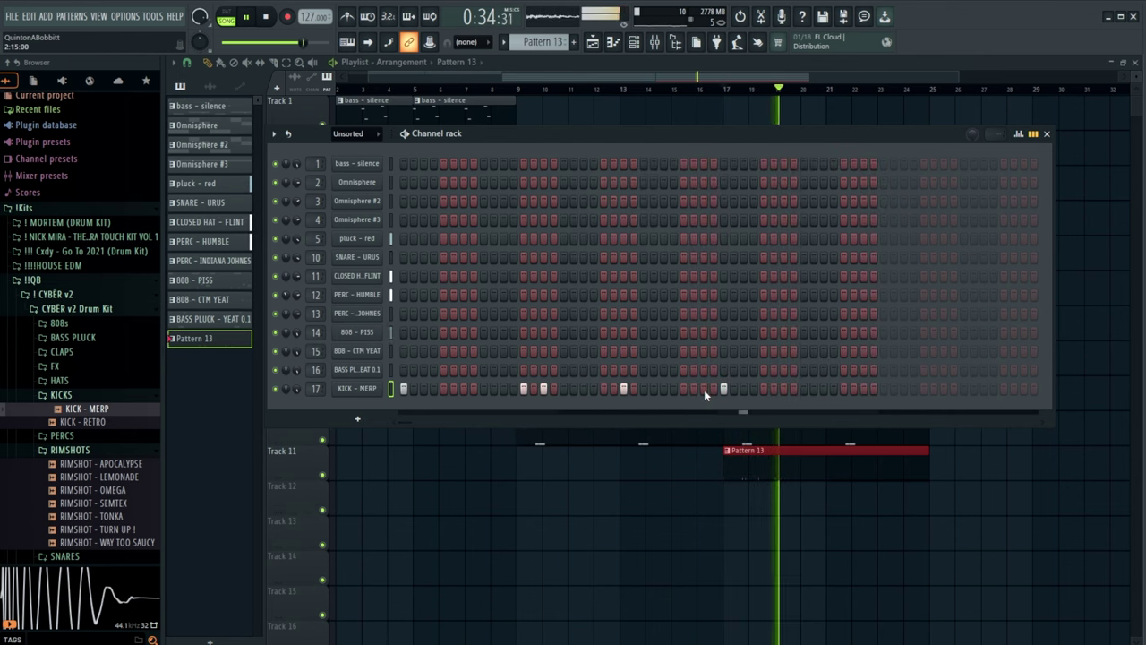
pyautogui.click(842, 389)
pyautogui.click(902, 388)
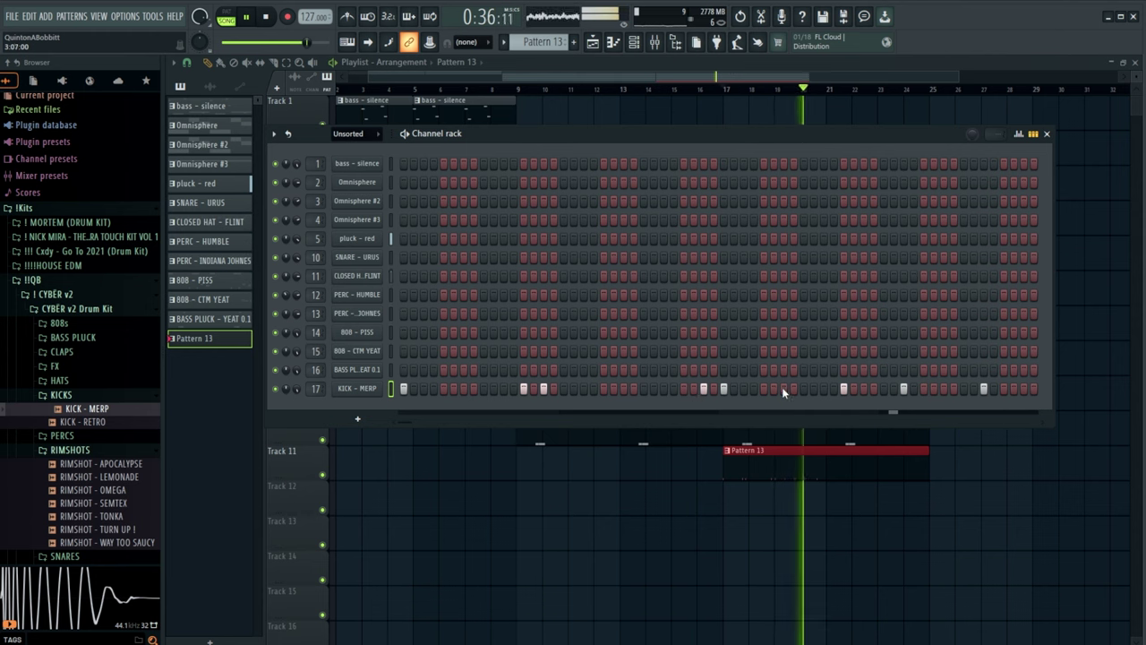
pyautogui.rightClick(363, 387)
pyautogui.click(394, 387)
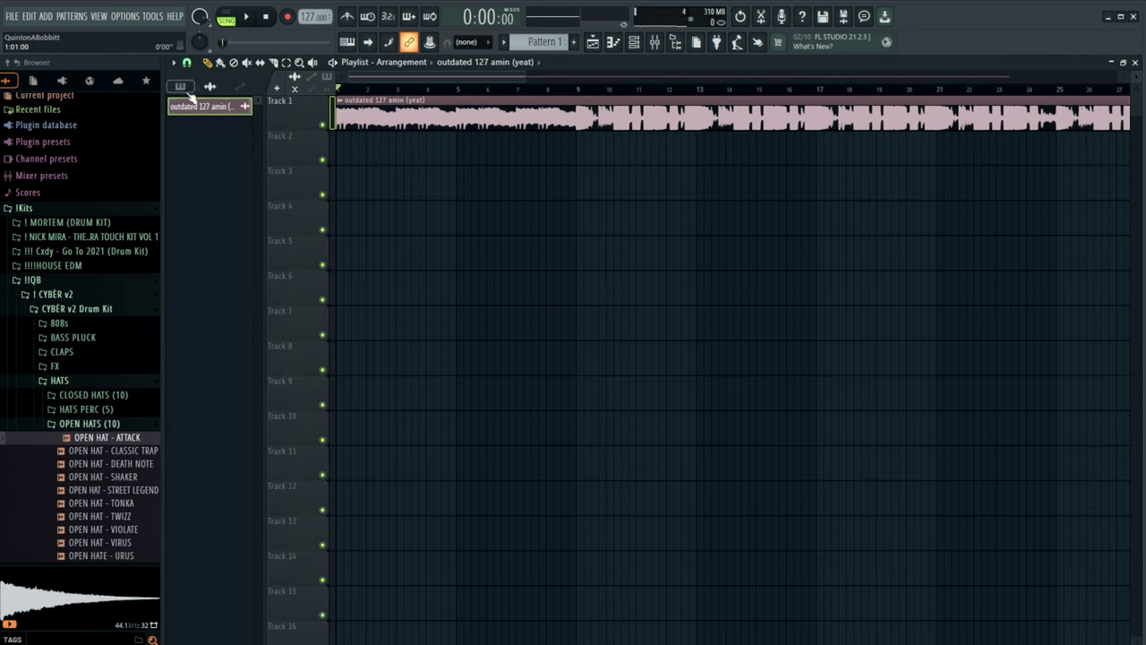
# - Examine the Vocals mixer chain and mute the verb, delay and yeat voice tracks to hear the voice dry
pyautogui.moveTo(383, 94); pyautogui.dragTo(687, 99)
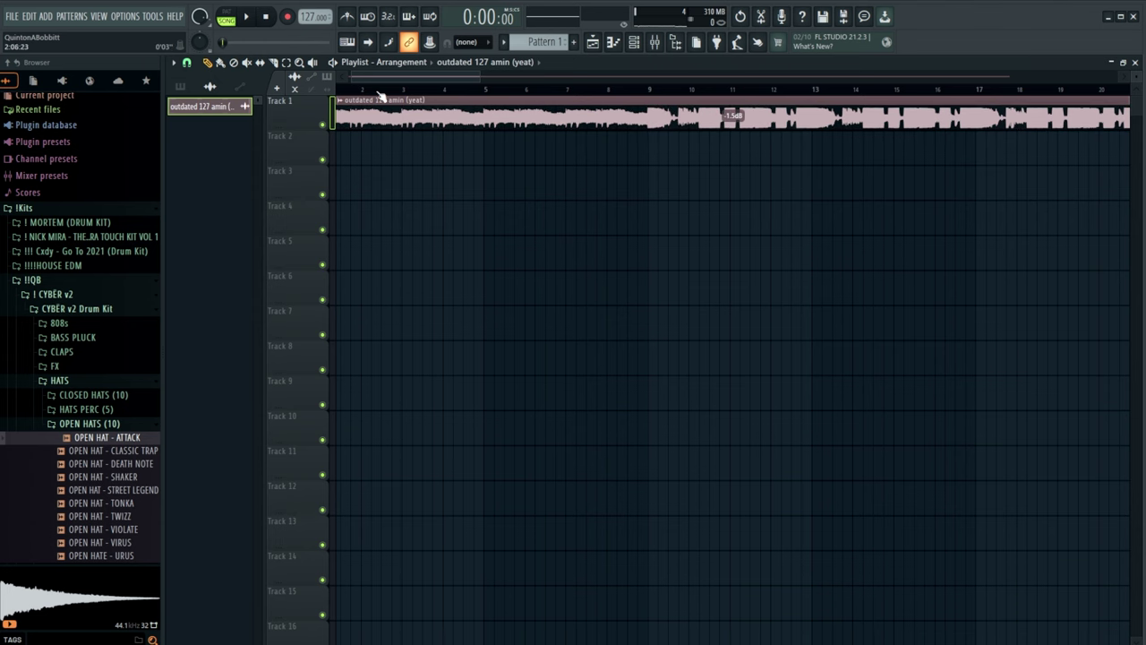
pyautogui.moveTo(380, 95); pyautogui.dragTo(372, 85)
pyautogui.press('F9')
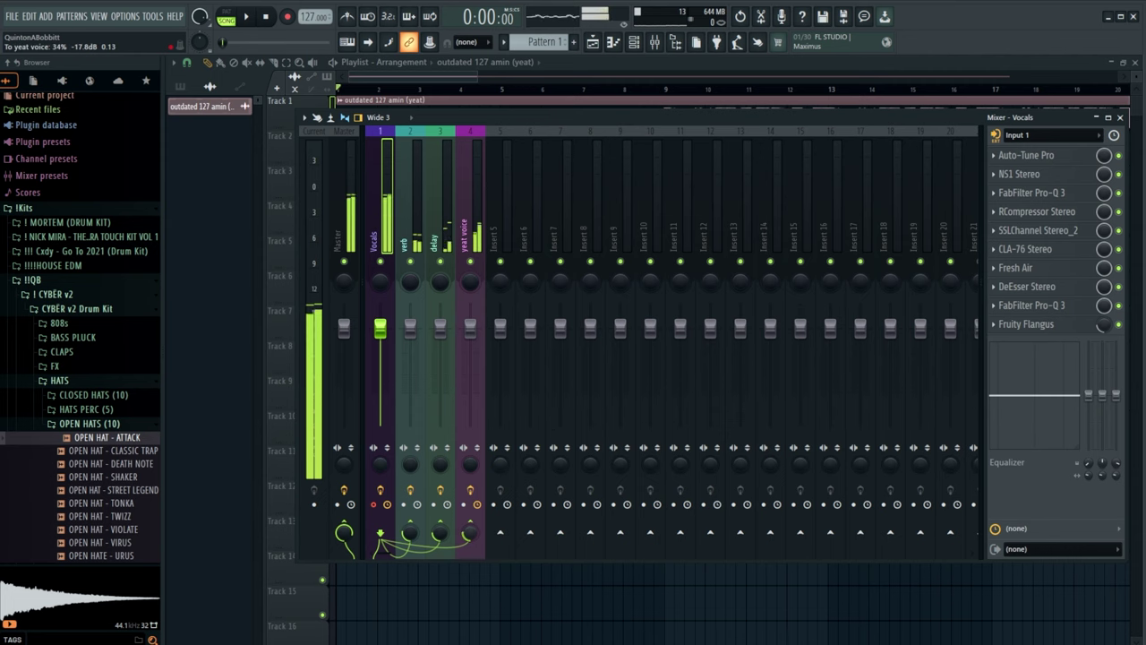
pyautogui.press('F9')
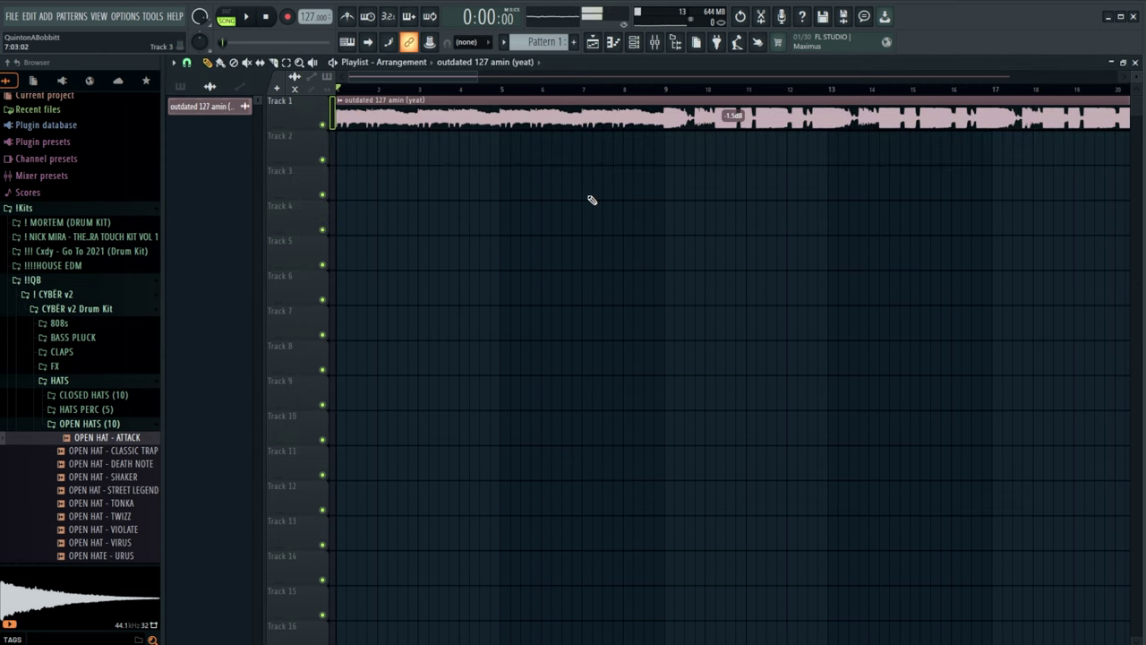
pyautogui.press('F9')
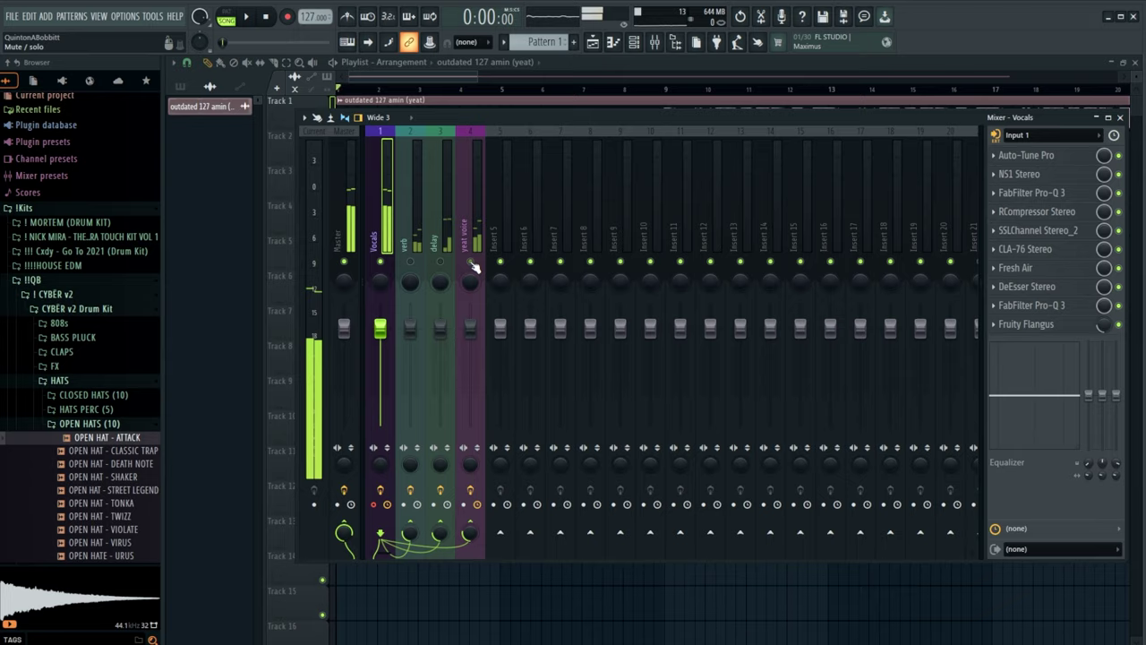
pyautogui.press('F9')
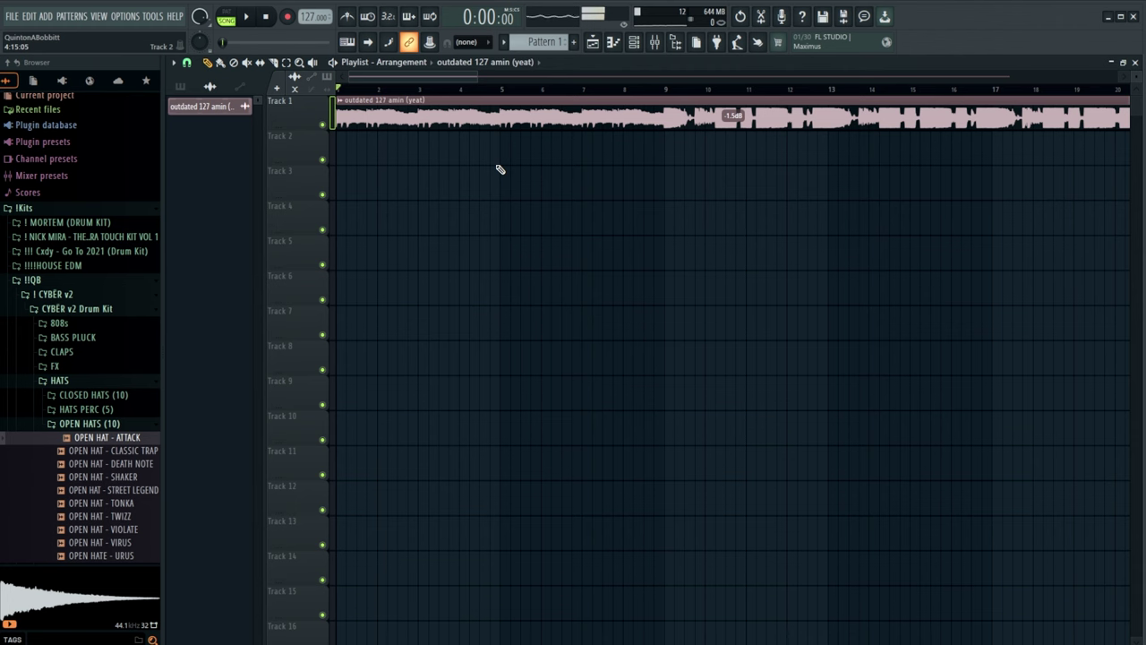
# - Solo the Vocals mixer track together with its verb, delay and yeat voice sends, and play the beat from the start
pyautogui.click(654, 41)
pyautogui.rightClick(380, 262)
pyautogui.click(397, 81)
pyautogui.press('space')
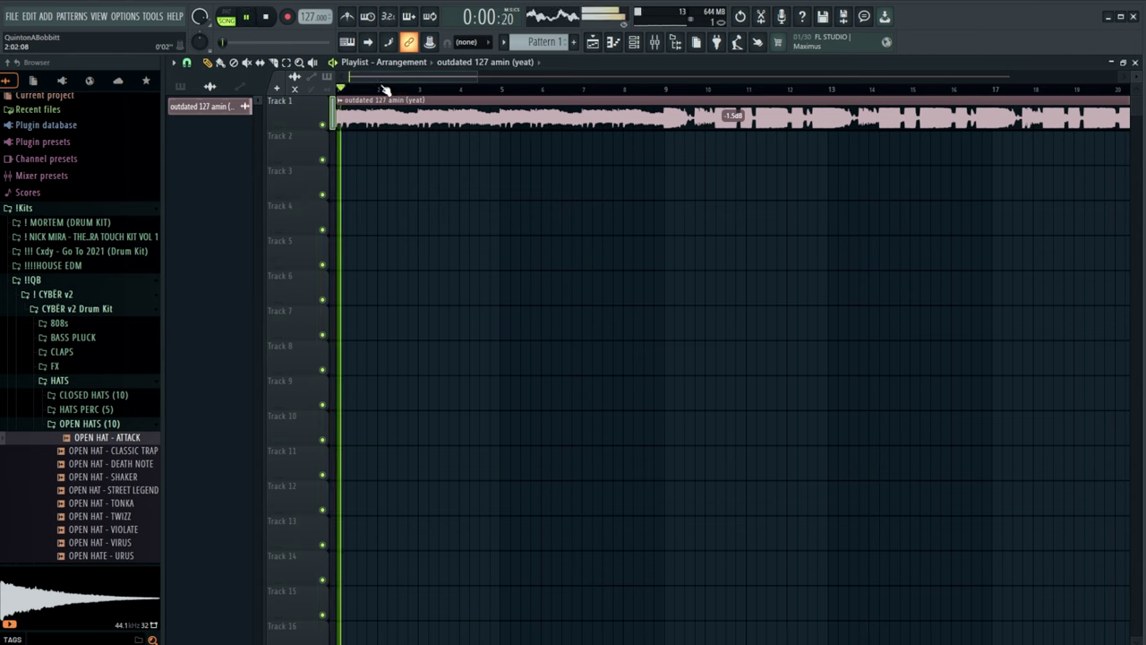
pyautogui.scroll(1, 383, 94)
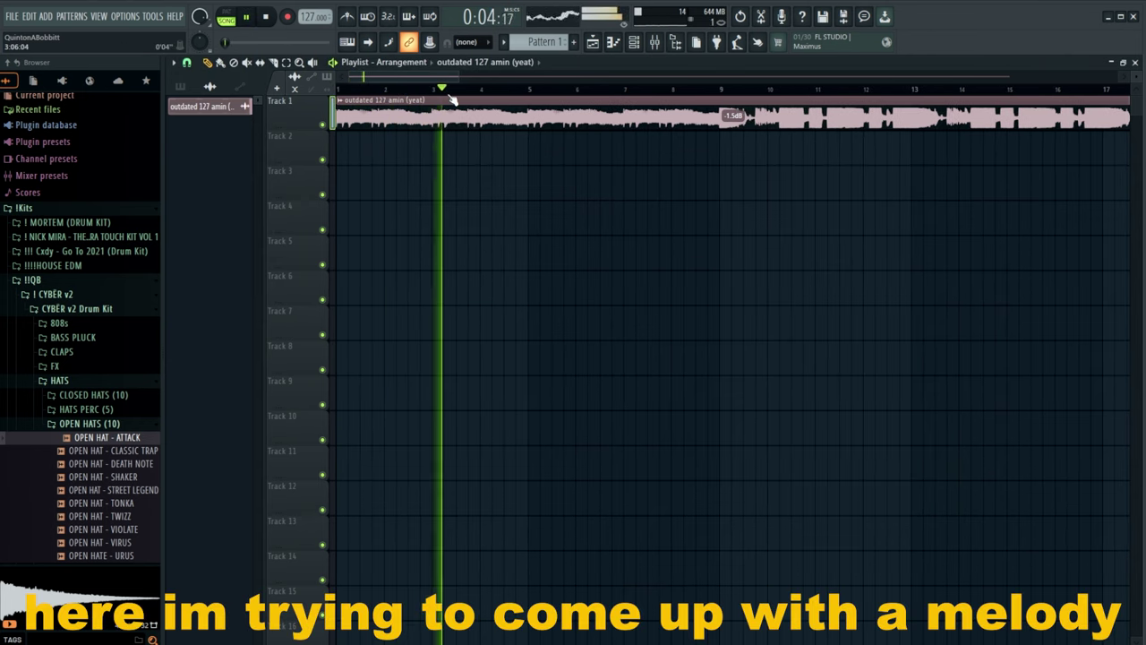
pyautogui.scroll(1, 510, 100)
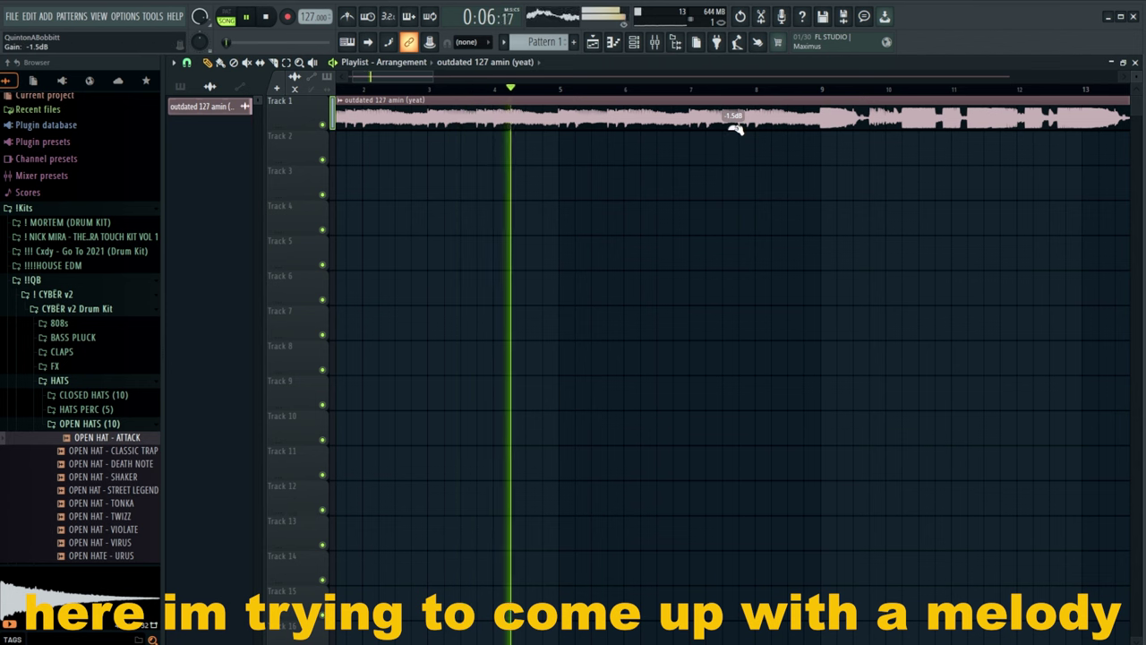
# - Check the vocal levels in the mixer during playback and lower the beat audio clip's gain to -2.1 dB
pyautogui.click(654, 43)
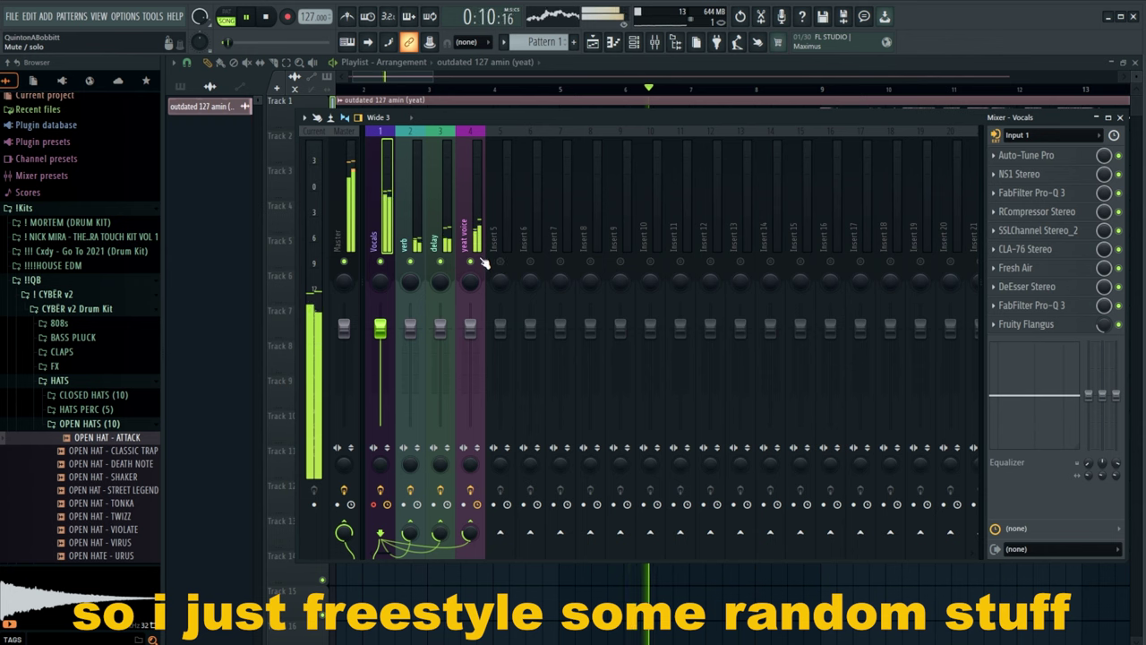
pyautogui.click(390, 83)
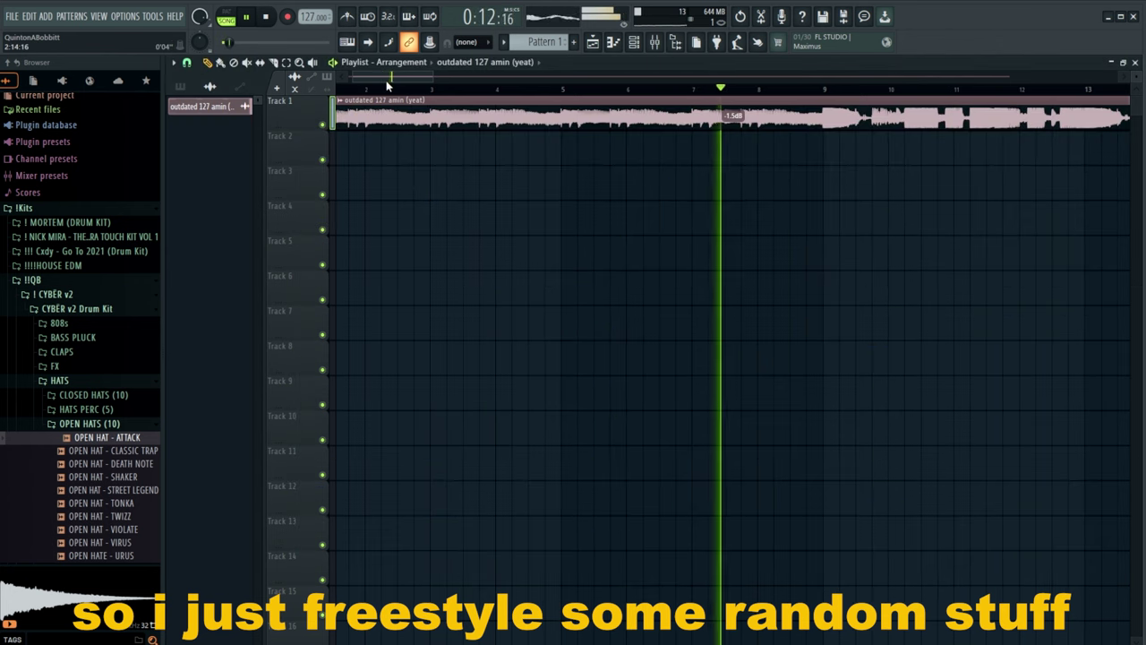
pyautogui.click(654, 42)
pyautogui.press('F9')
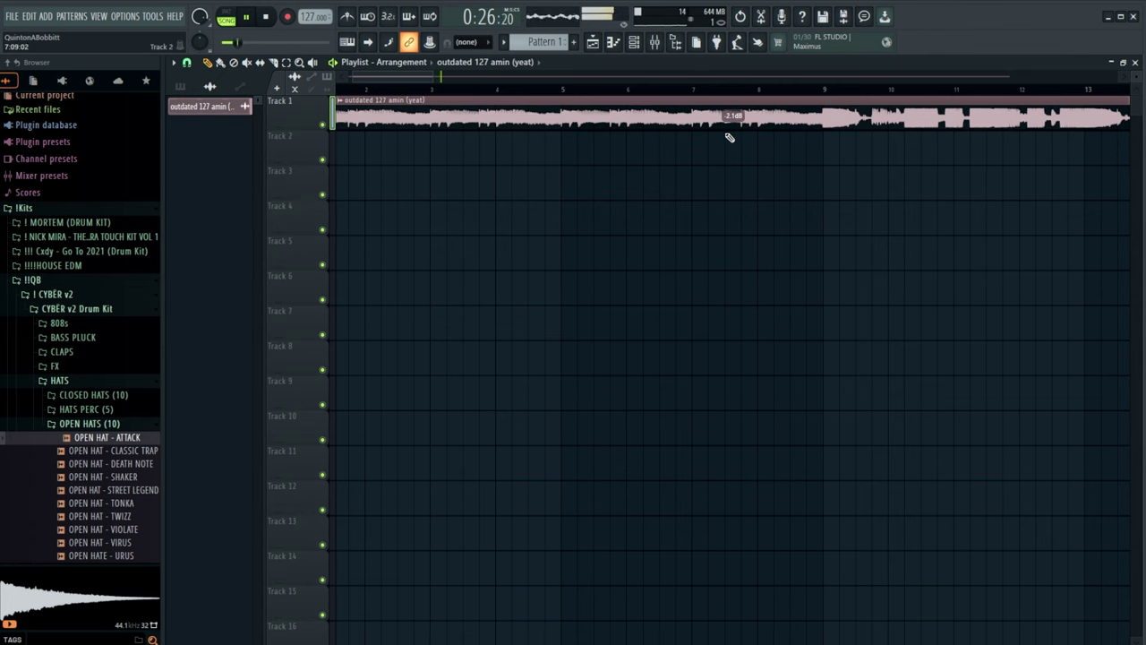
pyautogui.press('space')
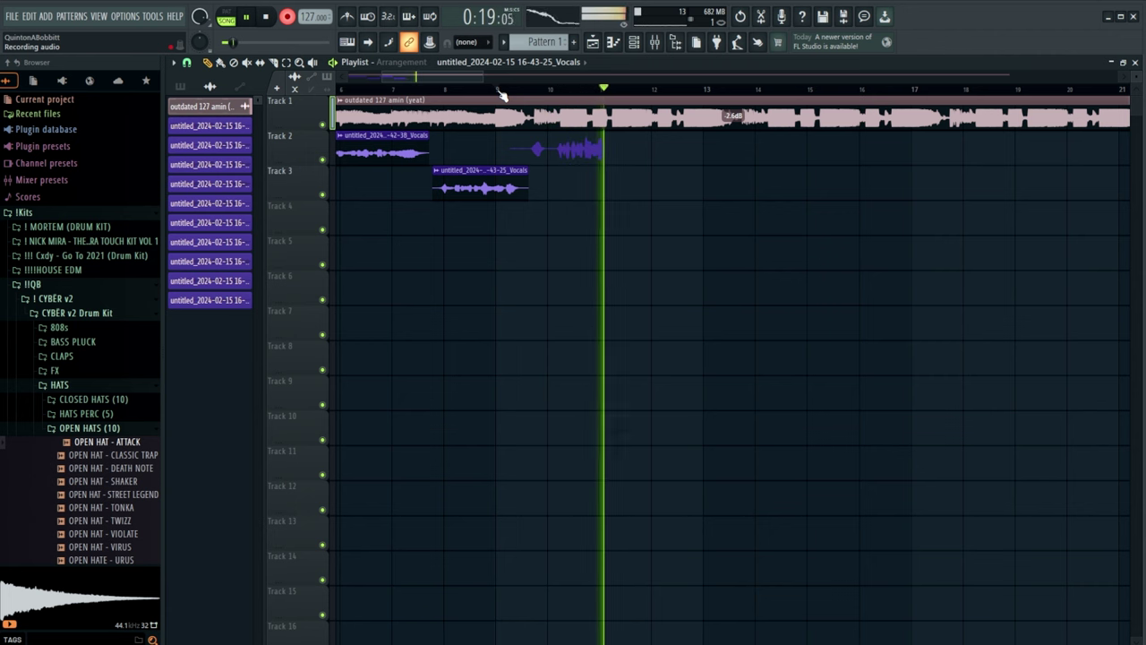
# - Trim both ends of the last vocal clip on Track 3 so it spans about bars 23 to 25, and stop playback
pyautogui.scroll(2, 502, 94)
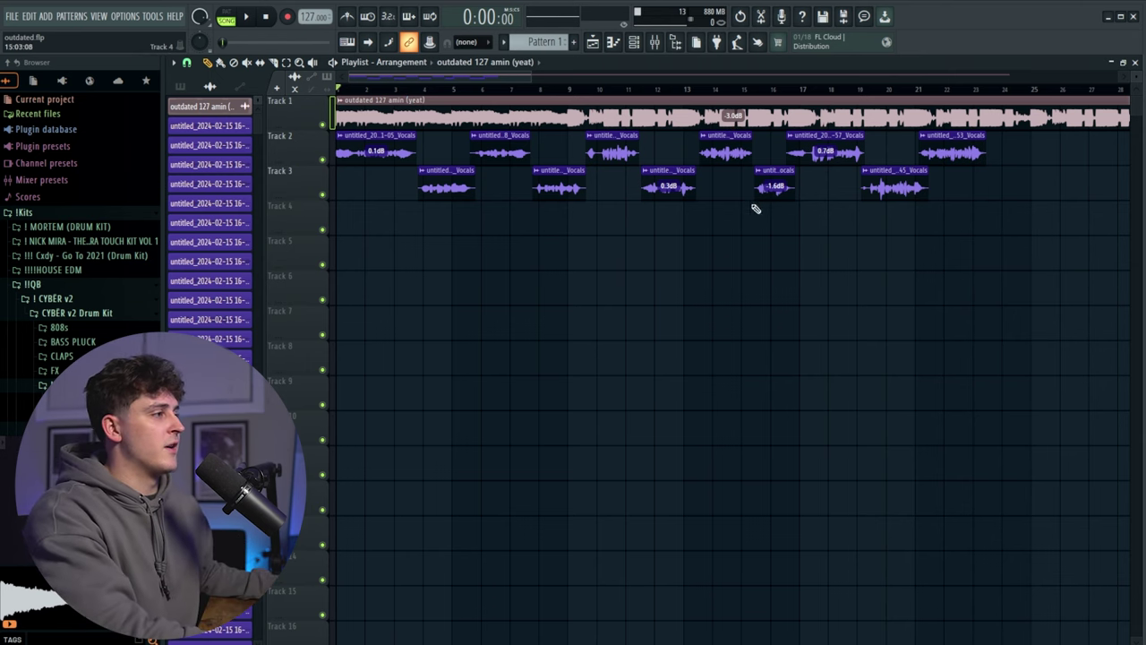
pyautogui.moveTo(996, 202); pyautogui.dragTo(351, 130)
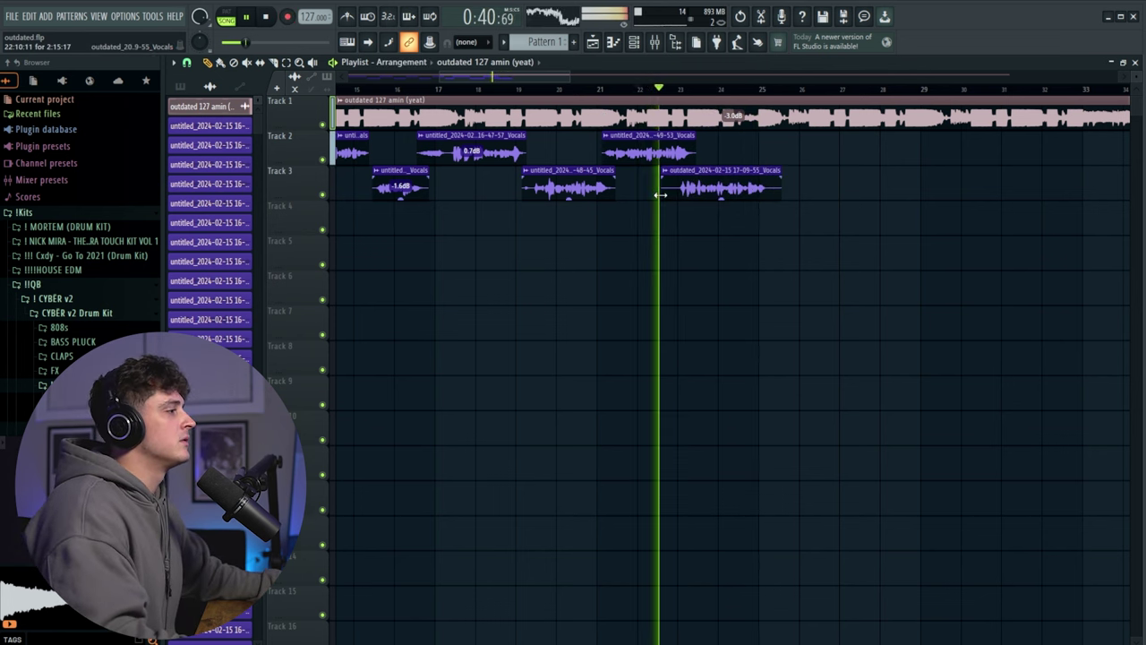
pyautogui.moveTo(663, 195); pyautogui.dragTo(677, 197)
pyautogui.moveTo(781, 198); pyautogui.dragTo(769, 200)
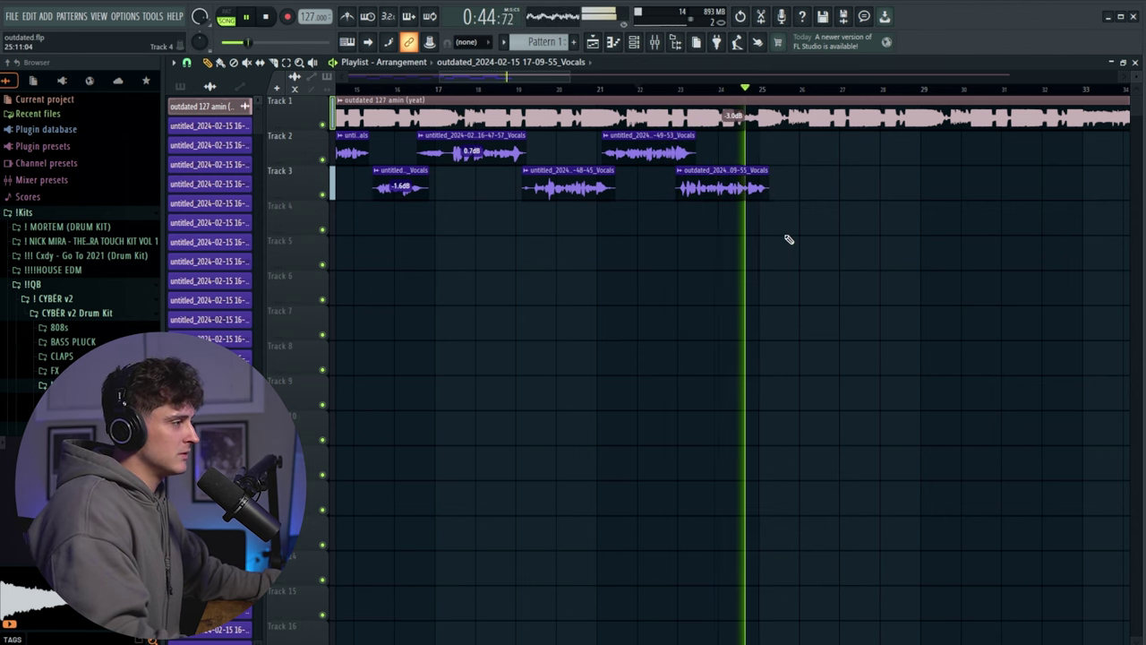
pyautogui.scroll(-4, 725, 95)
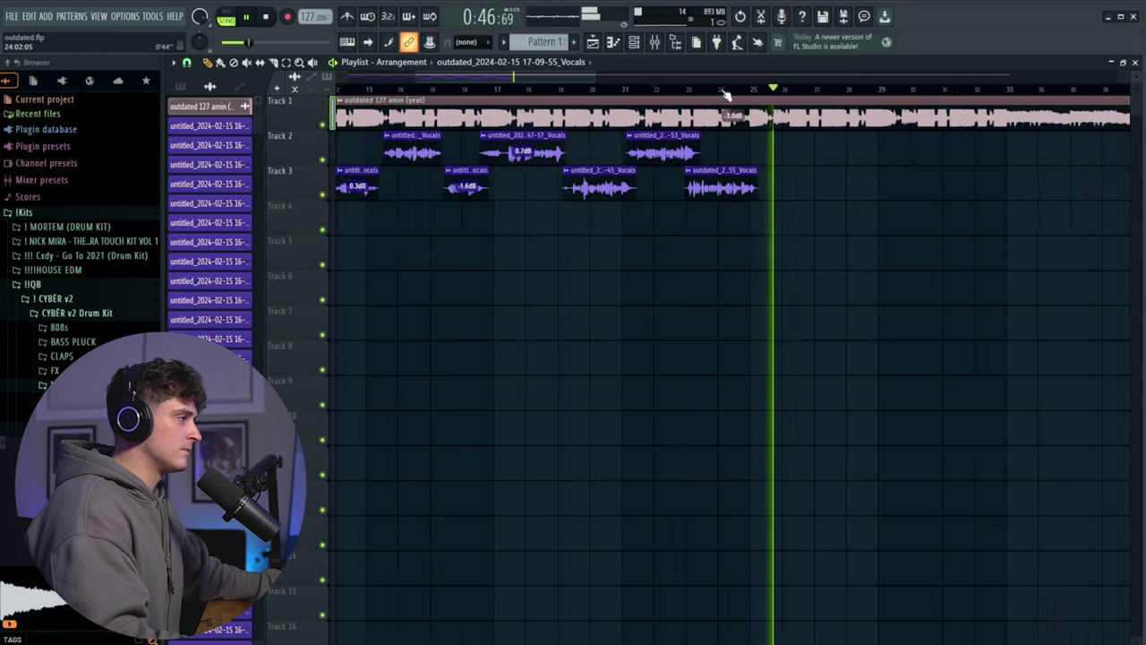
pyautogui.press('space')
# - Copy the Vocals mixer track with its effects onto insert 6 and move the copy to insert 3, beside the original
pyautogui.press('F9')
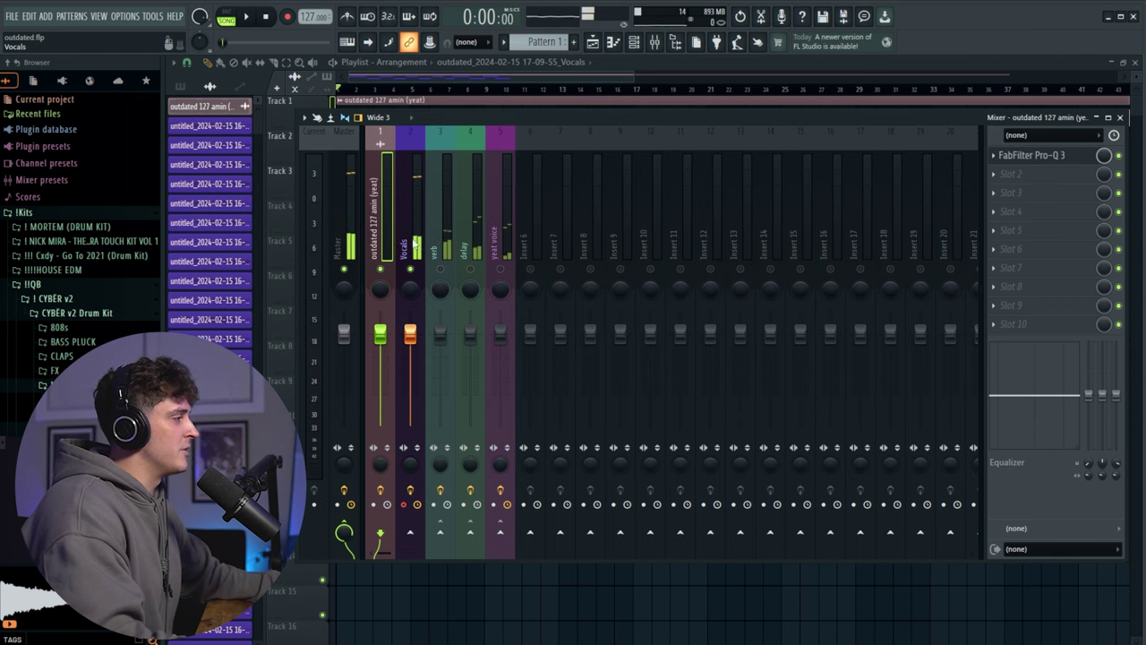
pyautogui.rightClick(410, 133)
pyautogui.moveTo(442, 205)
pyautogui.moveTo(591, 223); pyautogui.dragTo(553, 255)
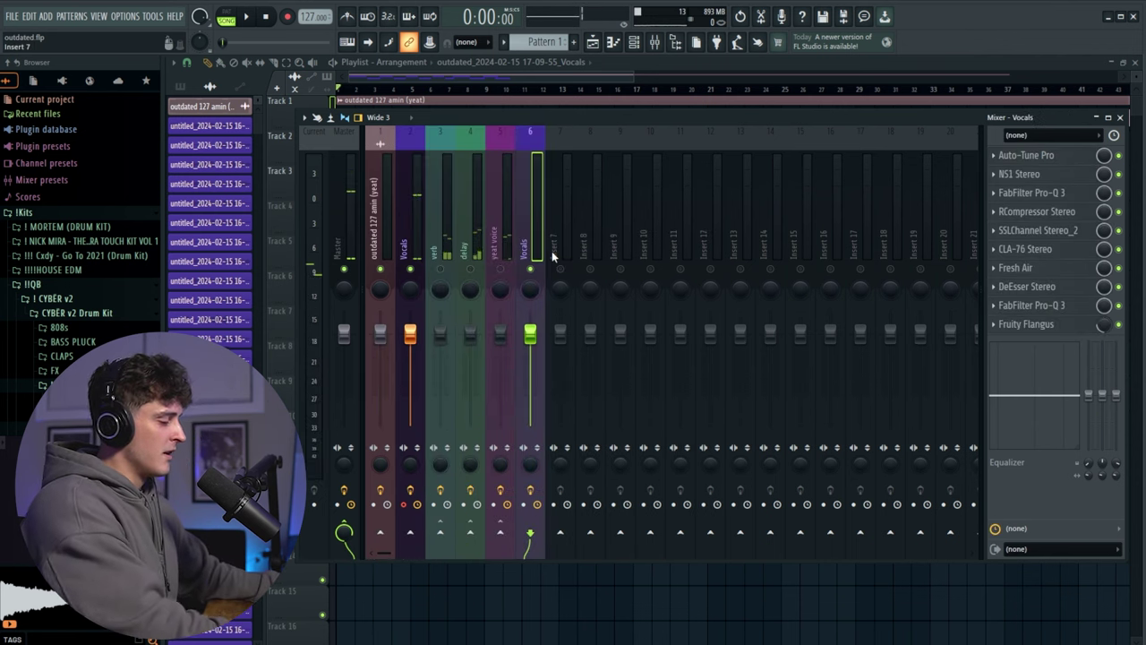
pyautogui.hotkey('alt', 'Left')
pyautogui.hotkey('alt', 'Left')
pyautogui.hotkey('alt', 'Left')
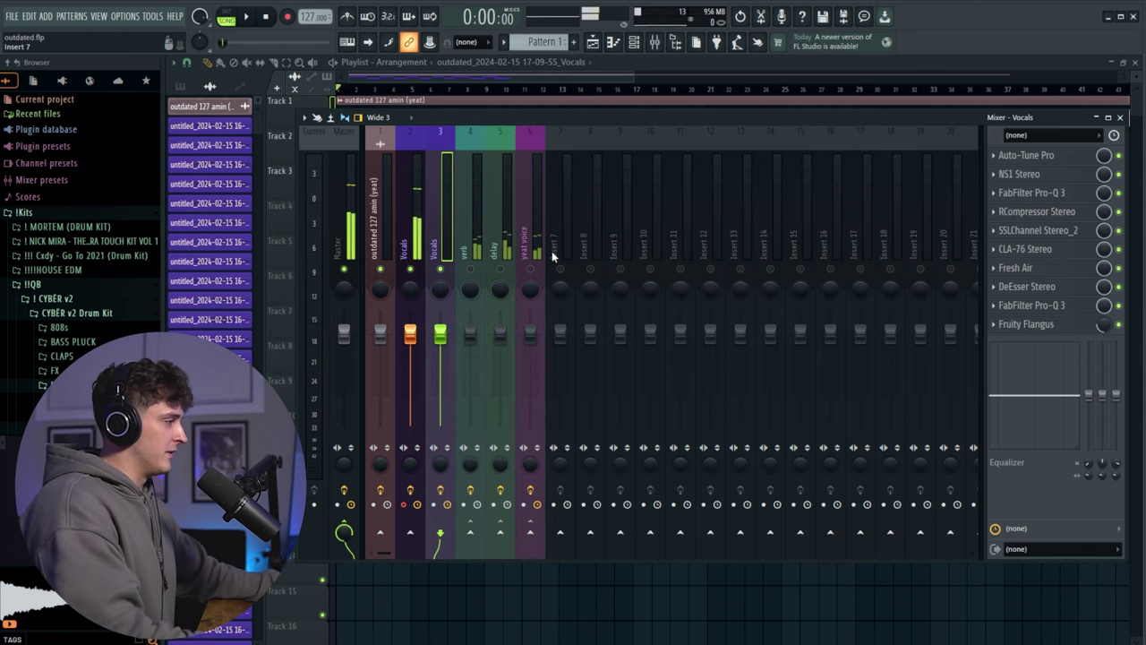
# - Rename the copied Vocals mixer track as Adlibs and change its color to blue
pyautogui.doubleClick(440, 247)
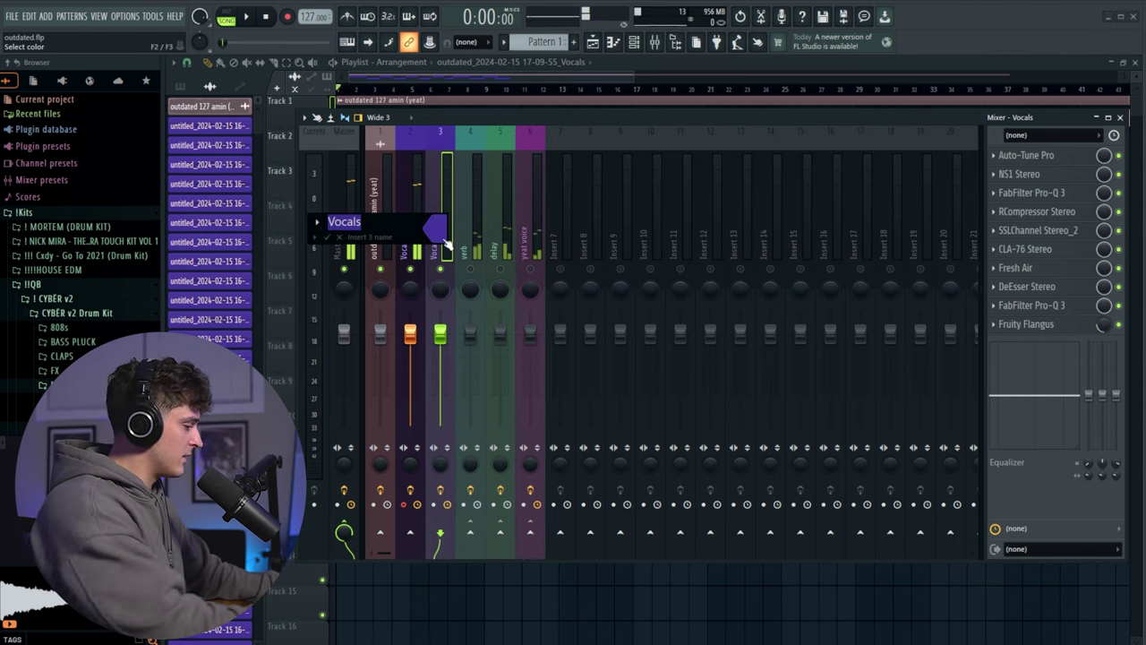
pyautogui.click(436, 234)
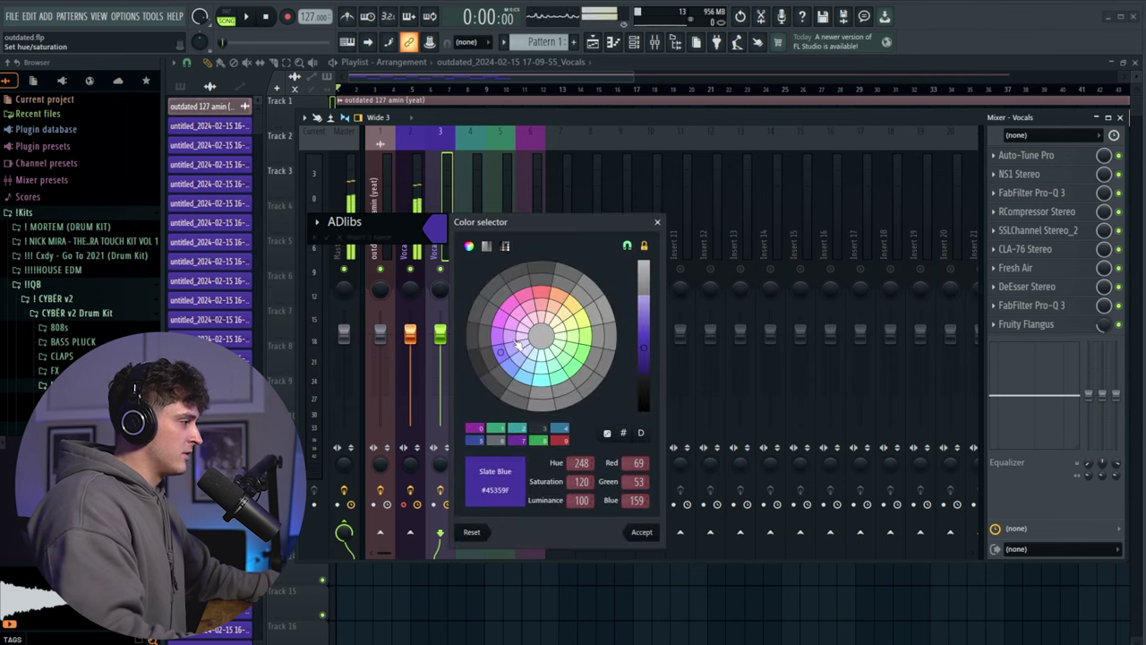
pyautogui.click(524, 376)
pyautogui.click(655, 534)
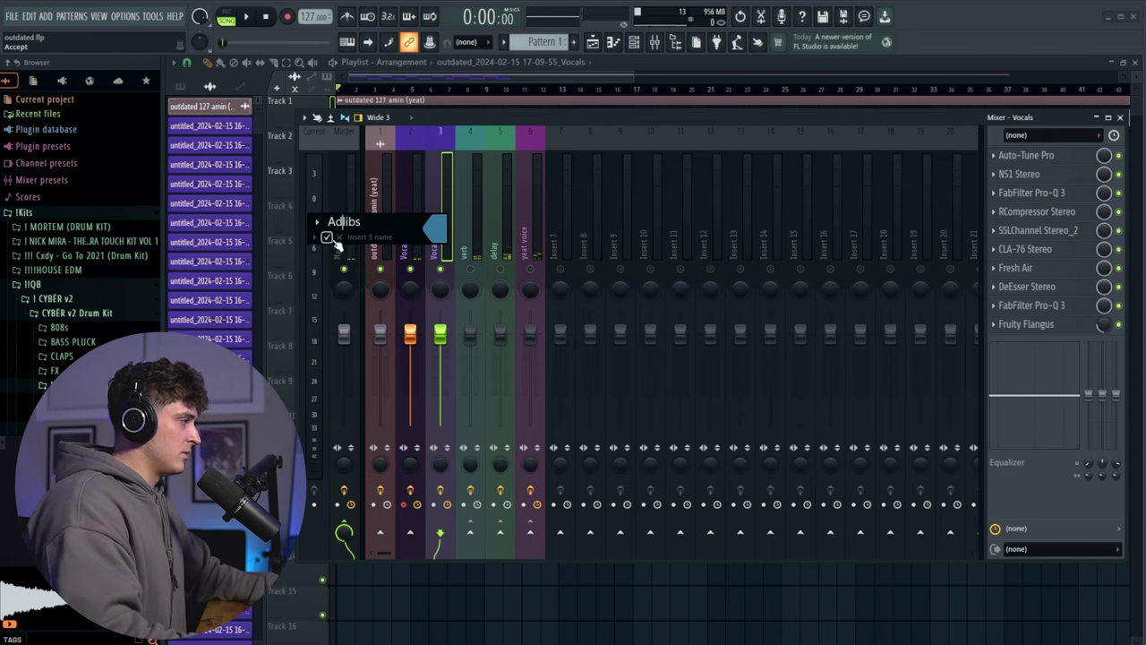
pyautogui.click(328, 238)
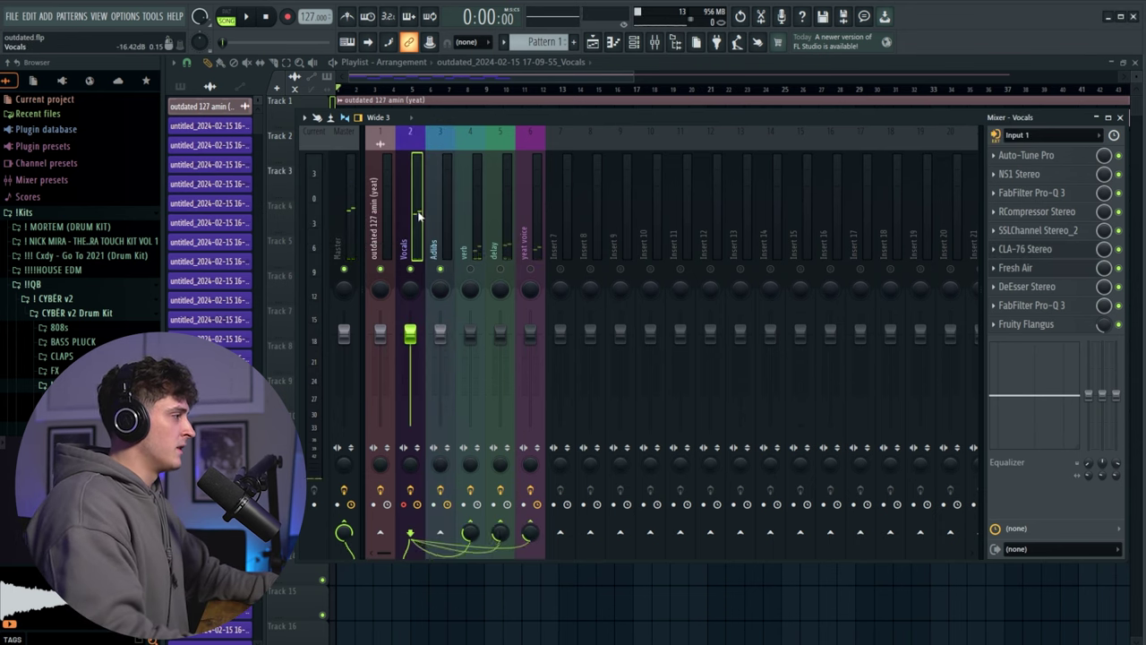
# - Assign the Vocals and Adlibs mixer tracks each to a new audio track in the playlist
pyautogui.rightClick(418, 215)
pyautogui.moveTo(479, 208)
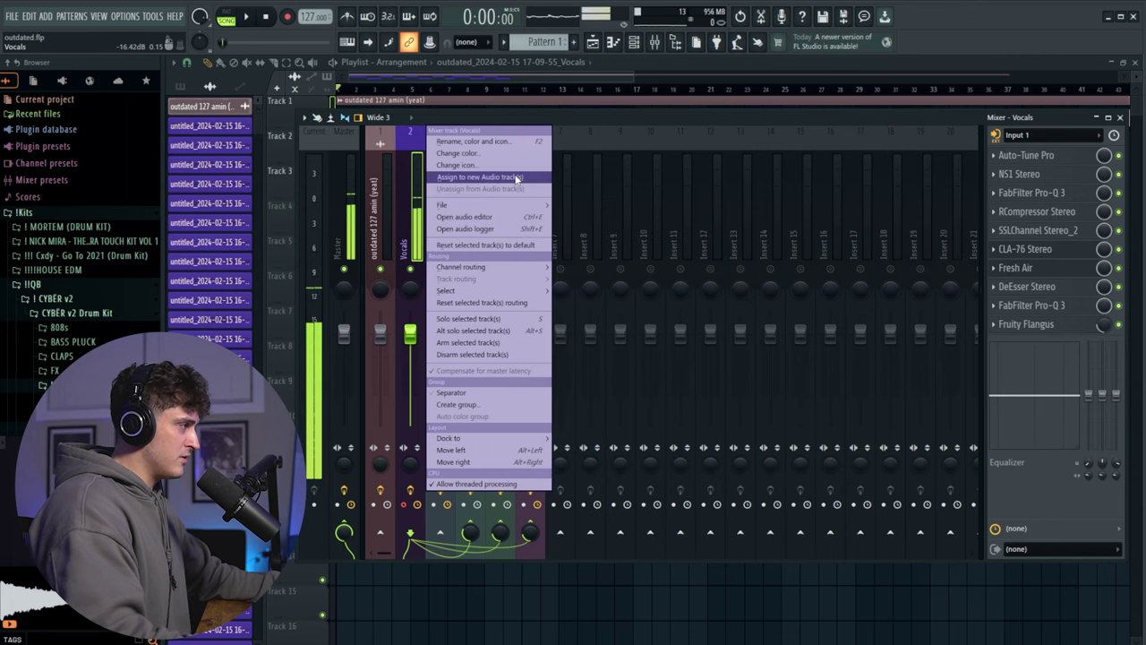
pyautogui.click(494, 177)
pyautogui.rightClick(446, 240)
pyautogui.click(502, 178)
pyautogui.press('F9')
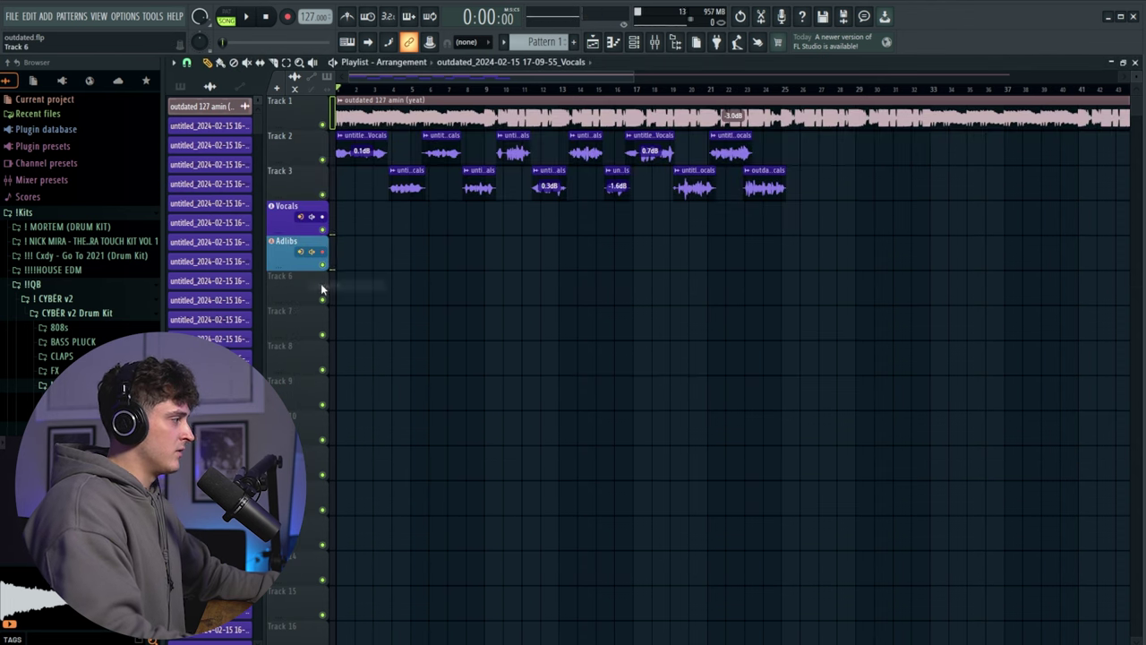
# - Send Adlibs to the verb, delay at 40% and yeat voice tracks, and lower its fader to -0.5
pyautogui.click(654, 42)
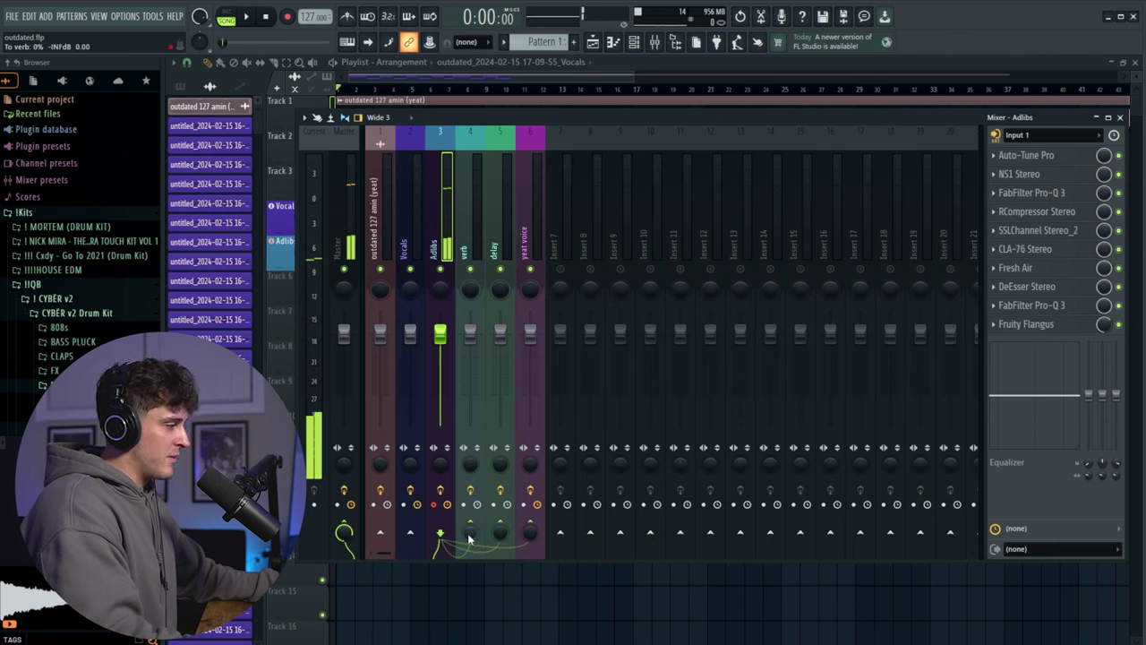
pyautogui.moveTo(470, 536); pyautogui.dragTo(470, 519)
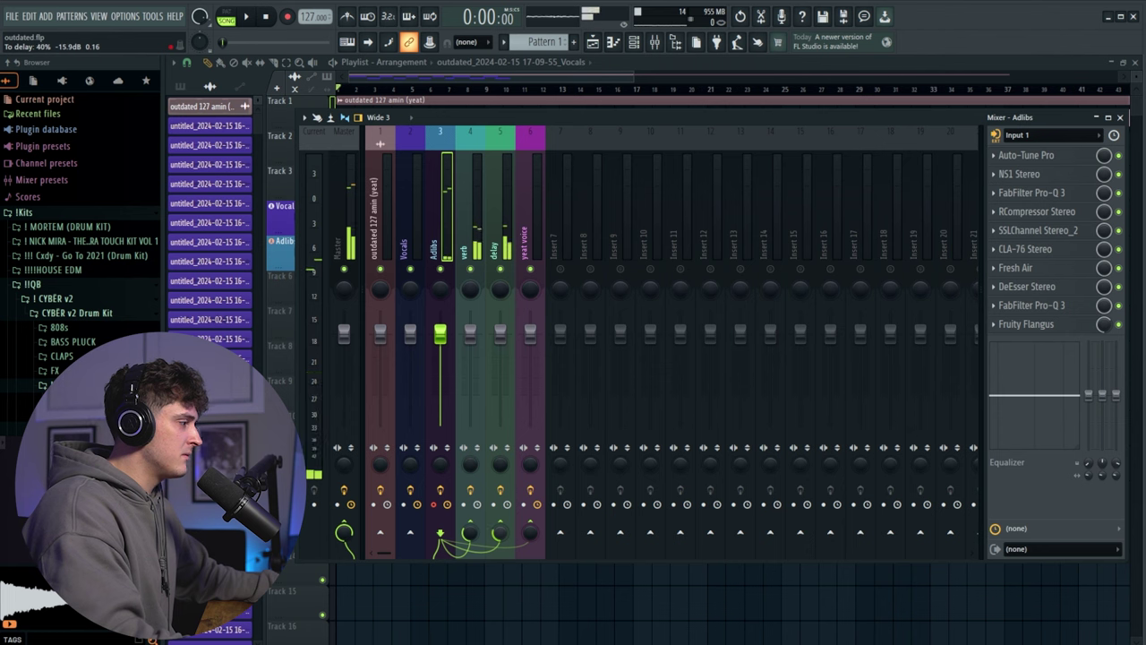
pyautogui.moveTo(530, 535)
pyautogui.mouseDown()
pyautogui.moveTo(530, 515)
pyautogui.moveTo(530, 533)
pyautogui.mouseUp()
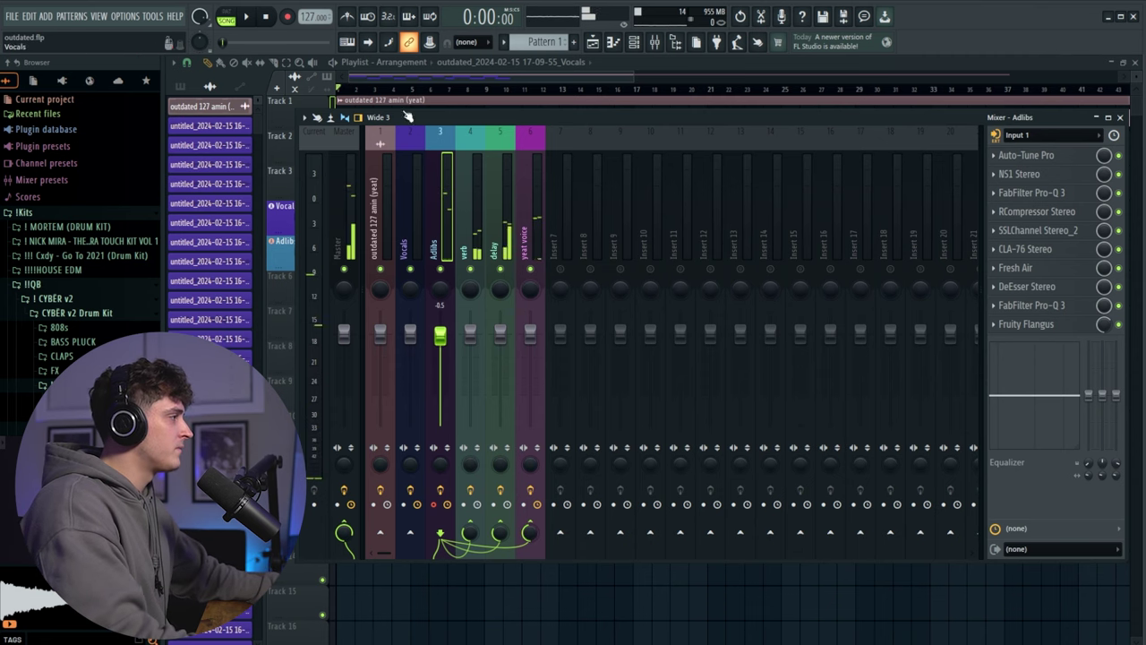
pyautogui.click(409, 76)
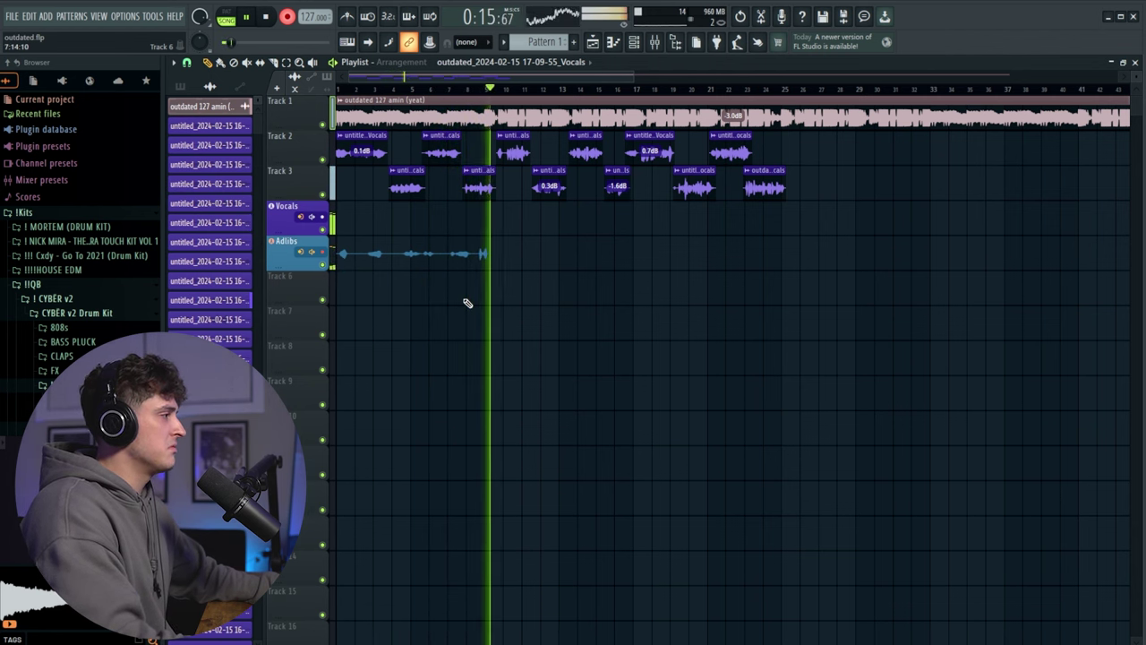
# - Finish recording the first adlib take, play it back from the start and set the Adlibs mixer fader to -2.2 dB
pyautogui.press('space')
pyautogui.press('space')
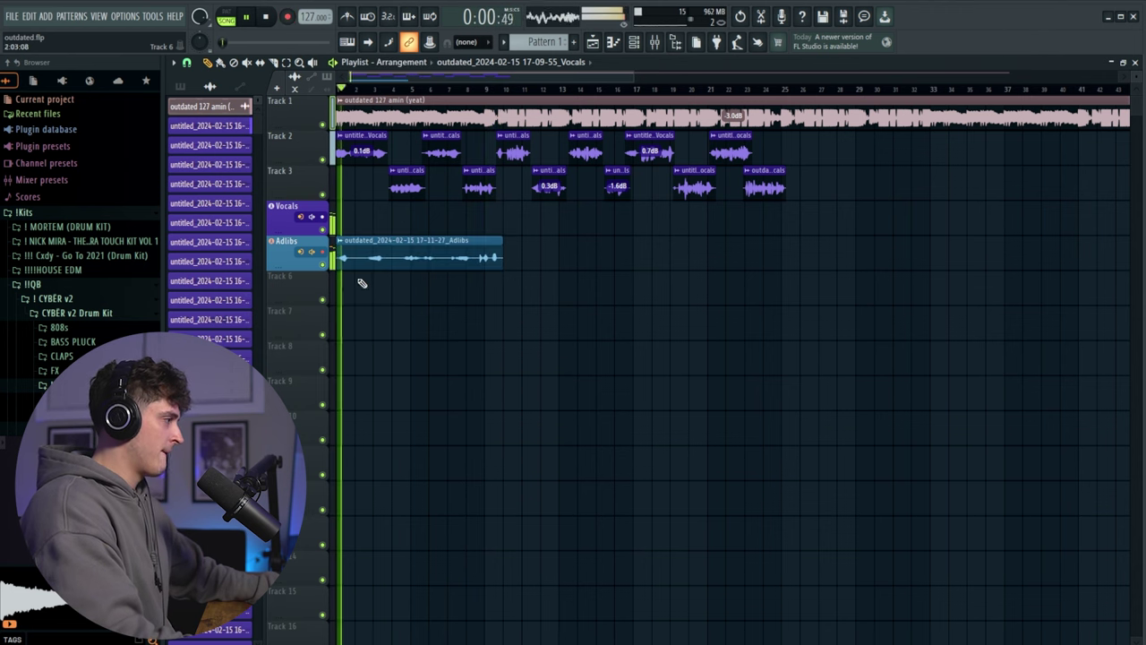
pyautogui.press('F9')
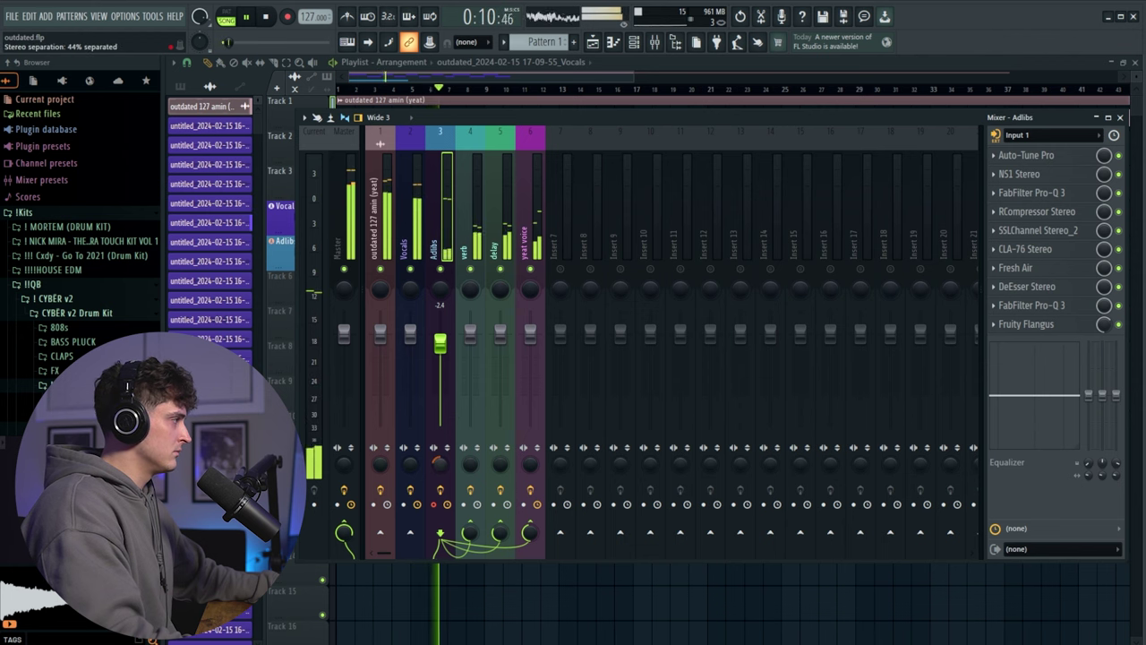
pyautogui.moveTo(440, 343); pyautogui.dragTo(443, 339)
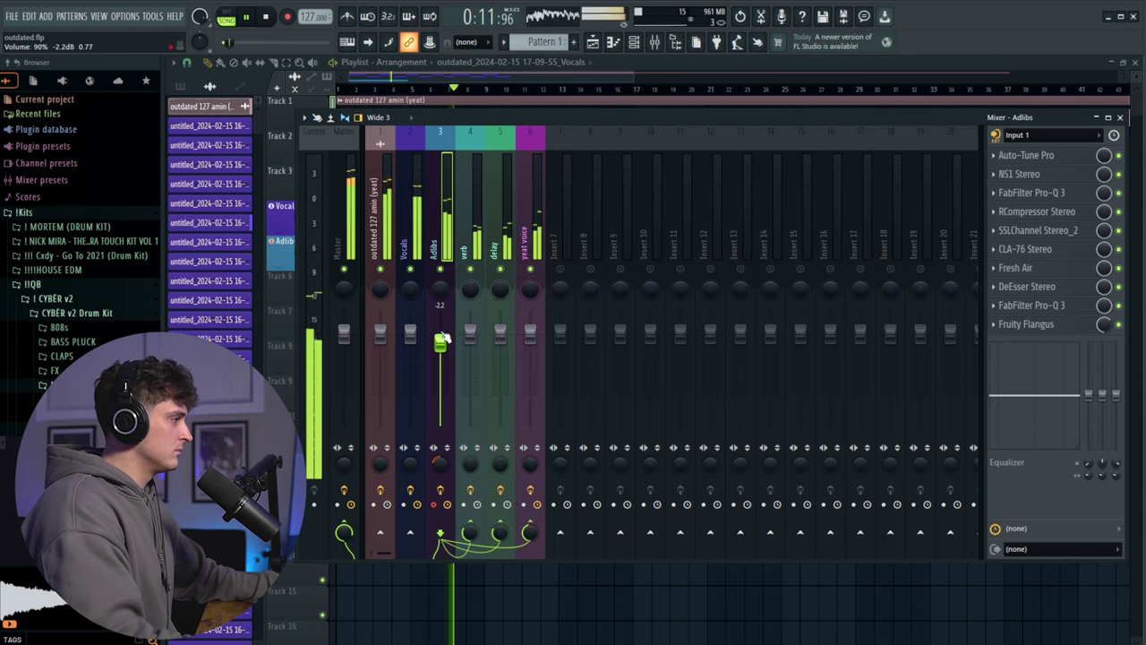
pyautogui.click(534, 73)
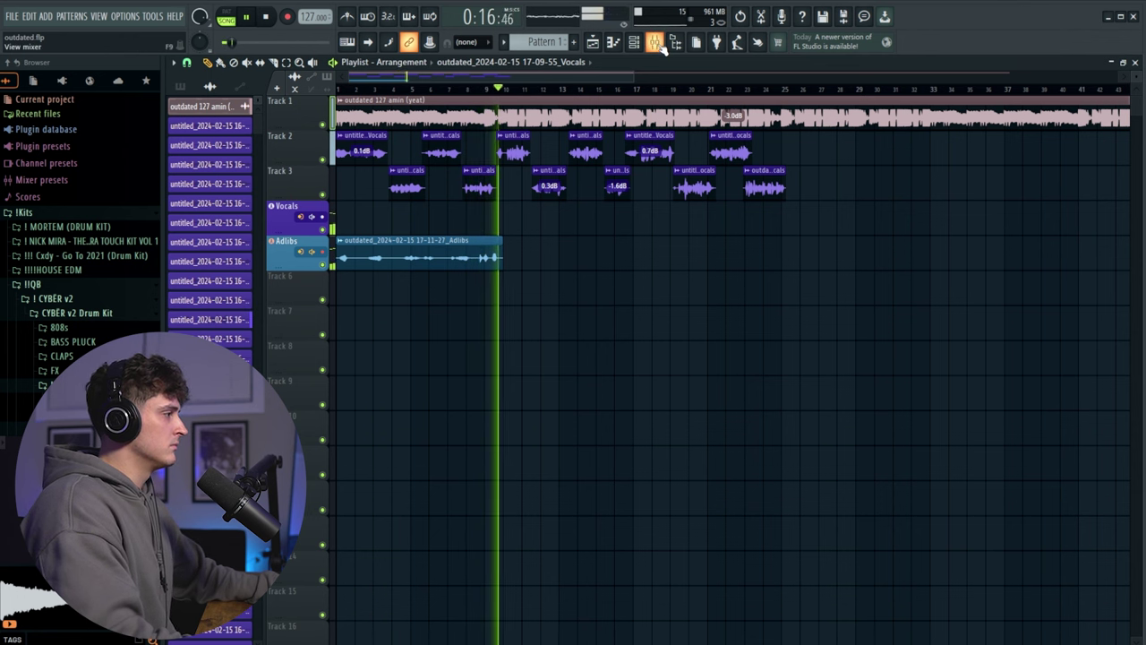
# - Record a second adlib take from bar 9 and trim both ends of its clip to the wanted phrase
pyautogui.click(487, 90)
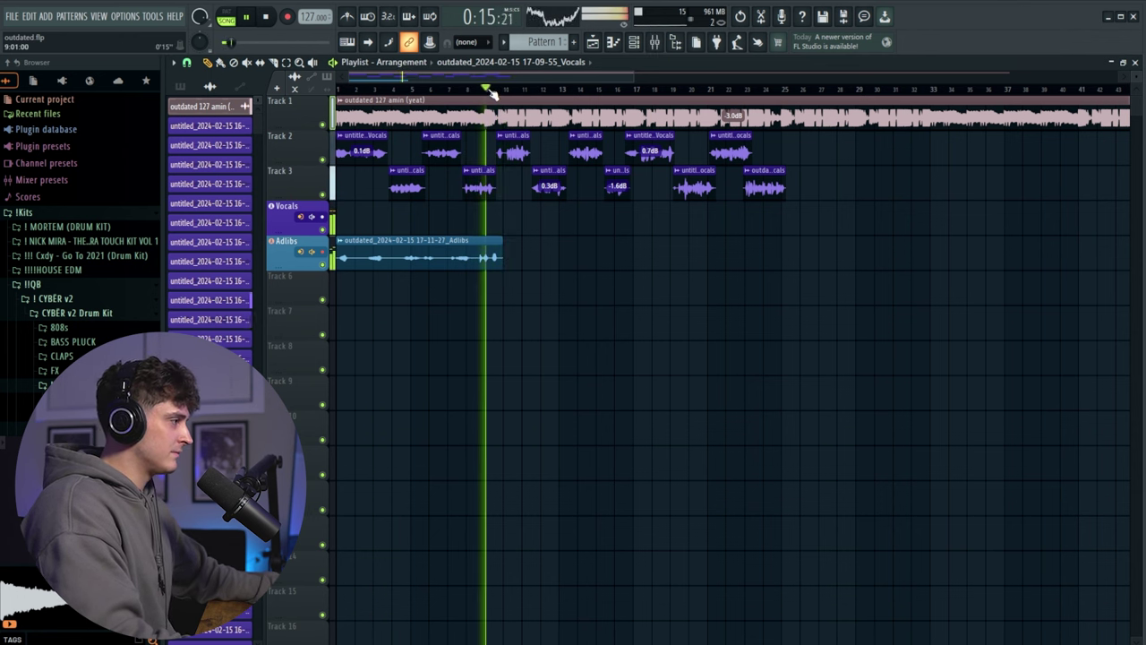
pyautogui.press('r')
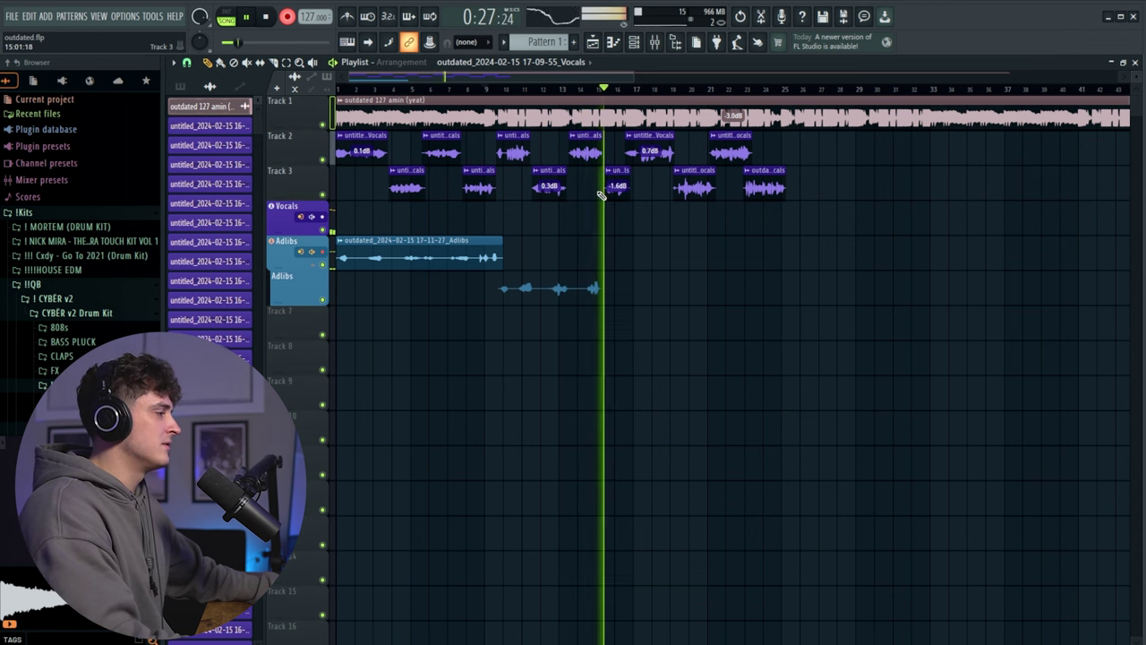
pyautogui.press('space')
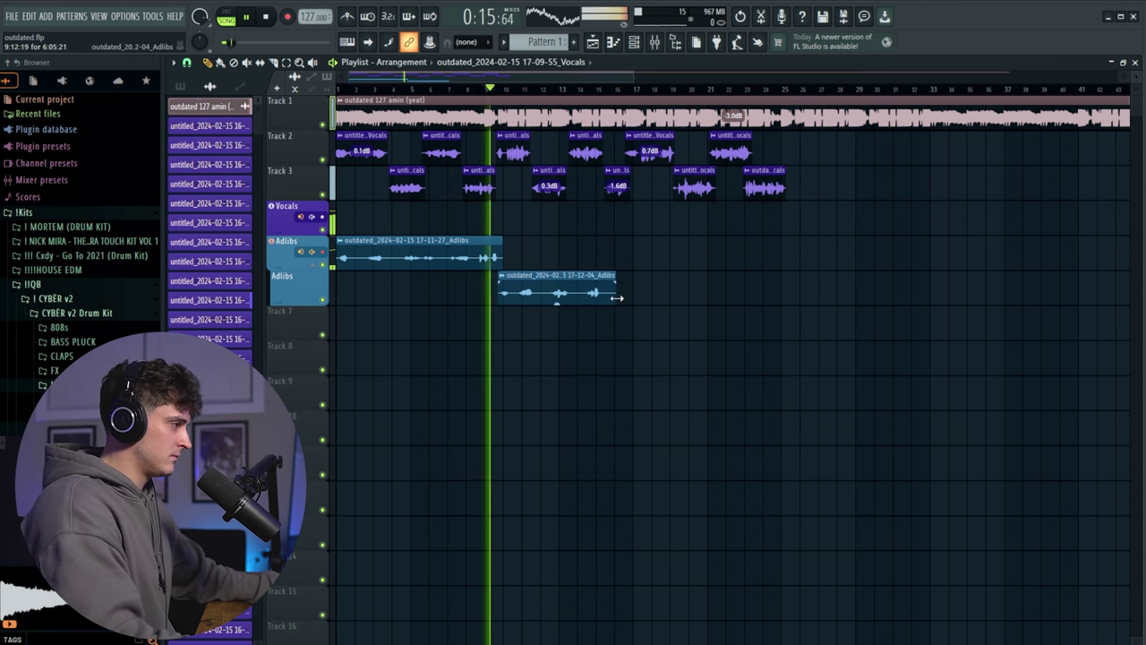
pyautogui.moveTo(617, 297); pyautogui.dragTo(573, 310)
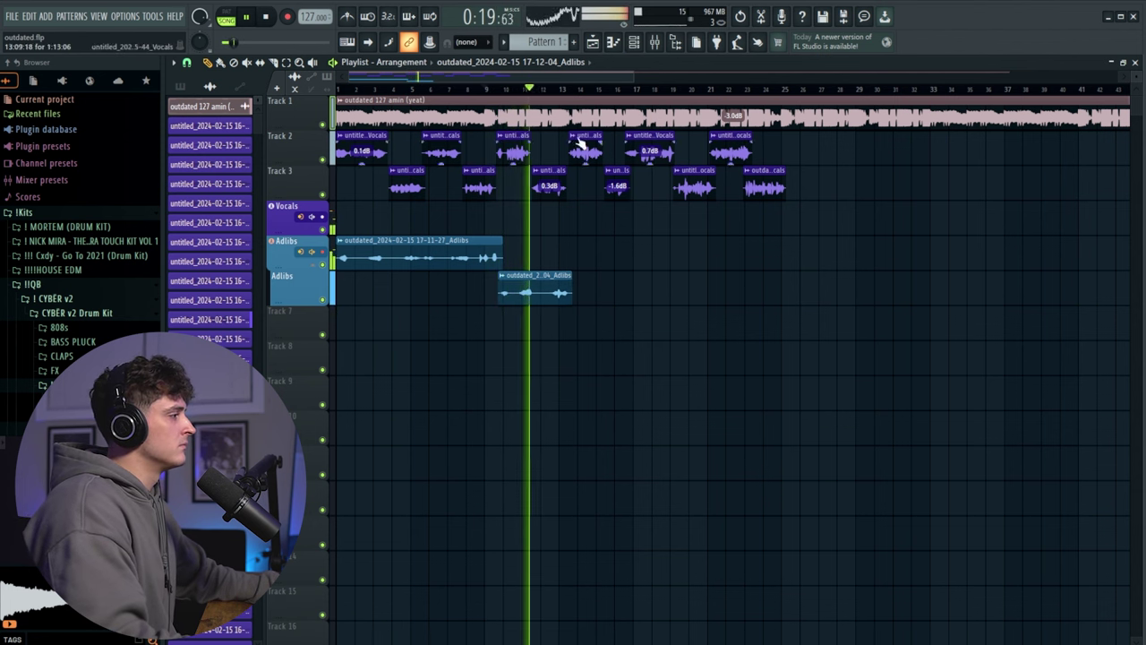
pyautogui.moveTo(499, 301); pyautogui.dragTo(513, 304)
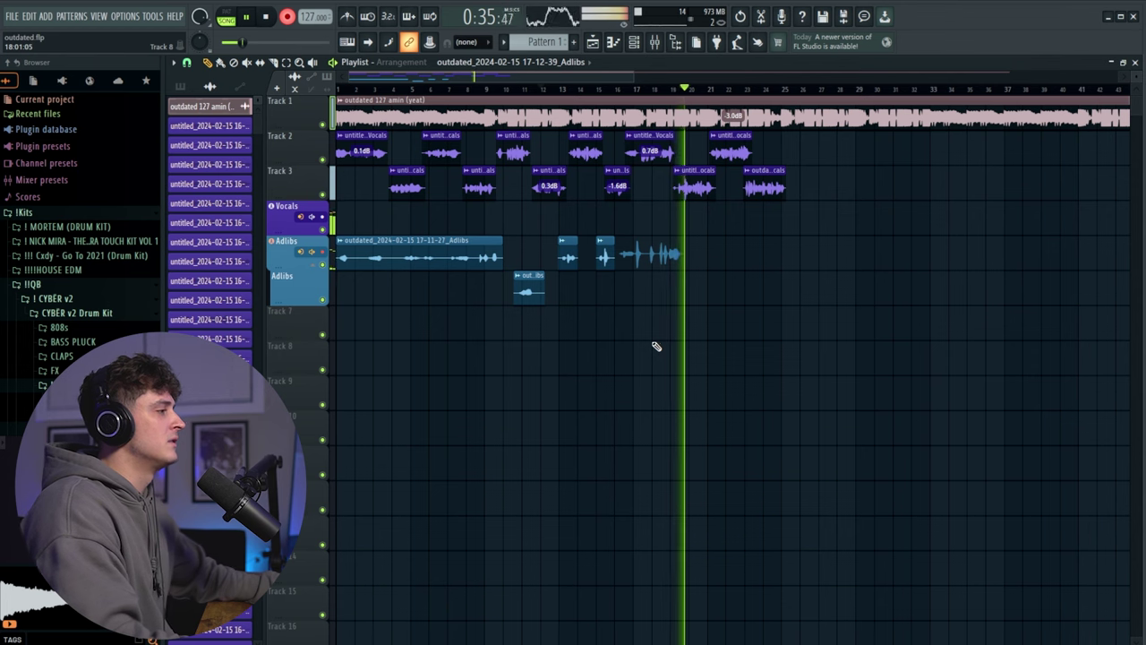
# - Record the adlibs again from about bar 16 over the remaining lead vocals
pyautogui.click(616, 91)
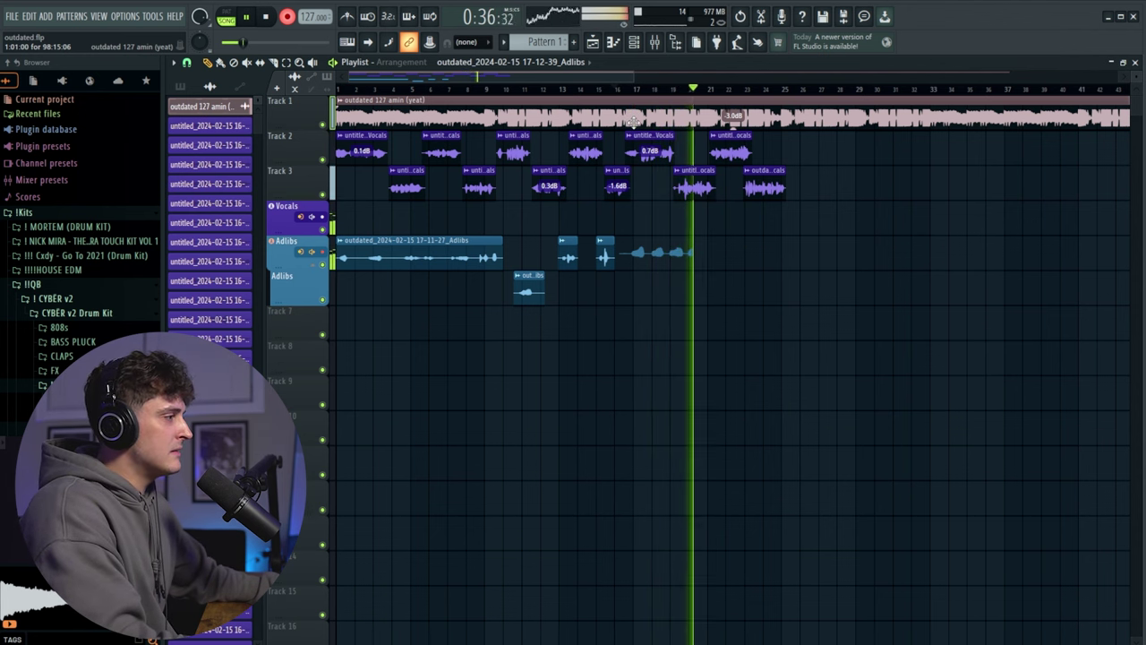
pyautogui.press('space')
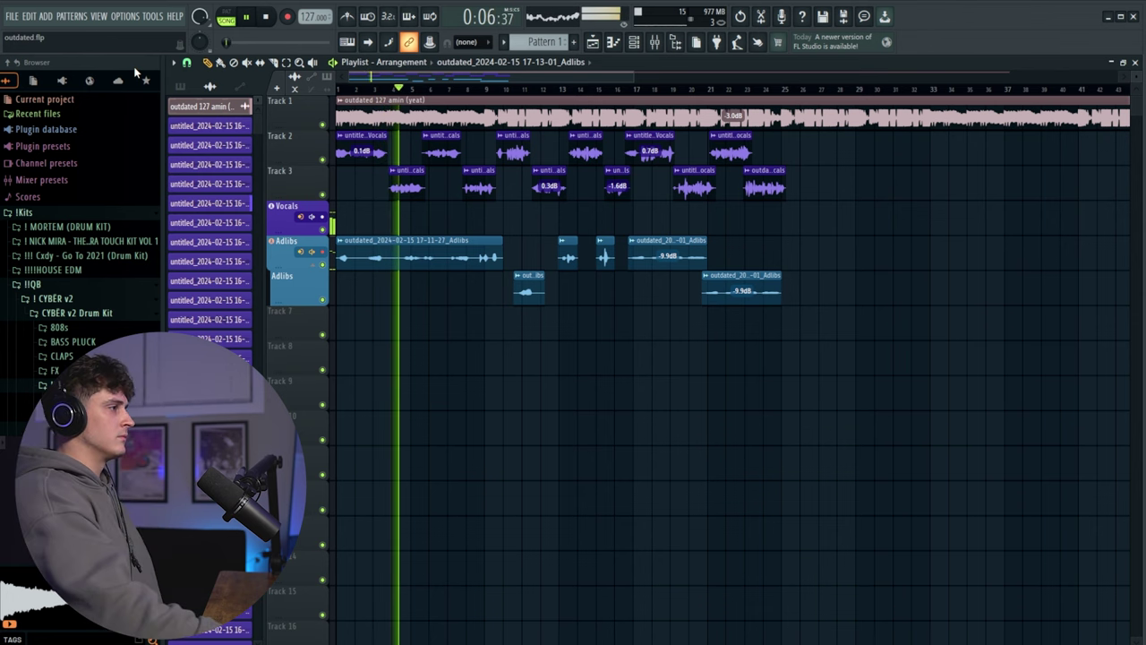
# - Play the song with all adlibs and lower the Adlibs mixer fader to -3.0 dB
pyautogui.click(654, 42)
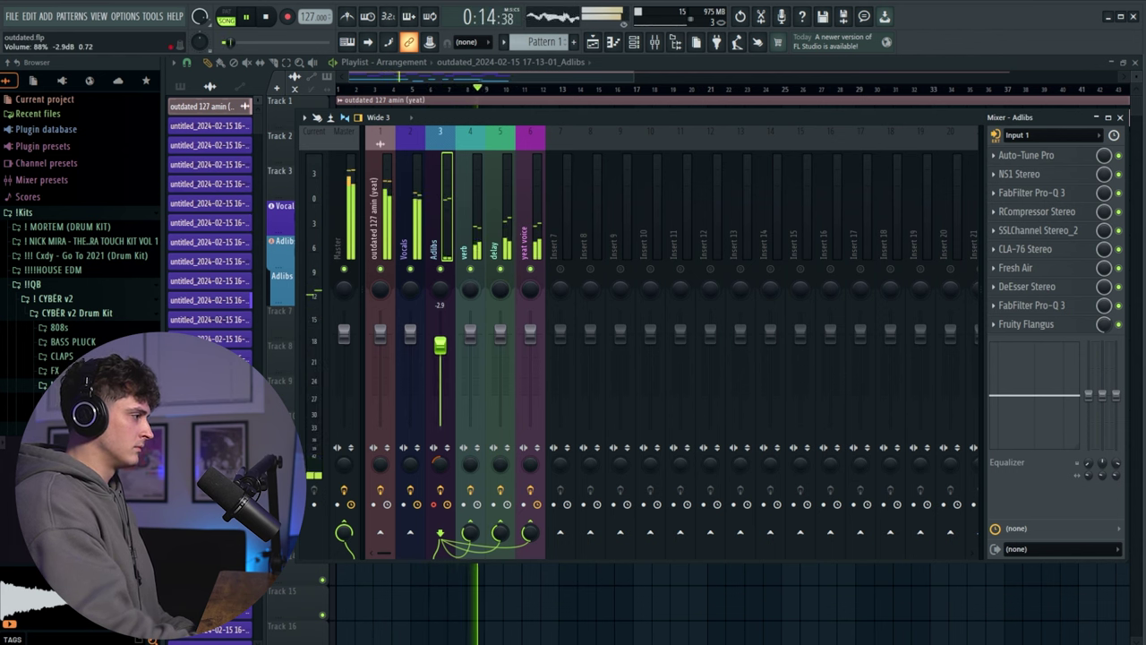
pyautogui.moveTo(441, 346); pyautogui.dragTo(440, 348)
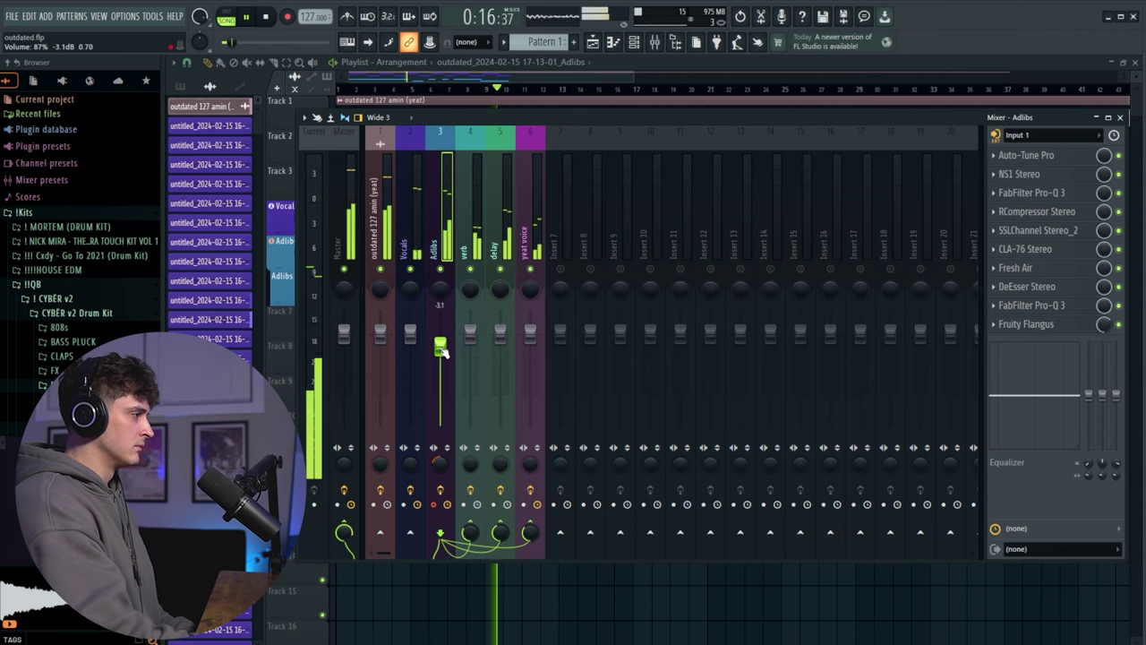
pyautogui.press('F9')
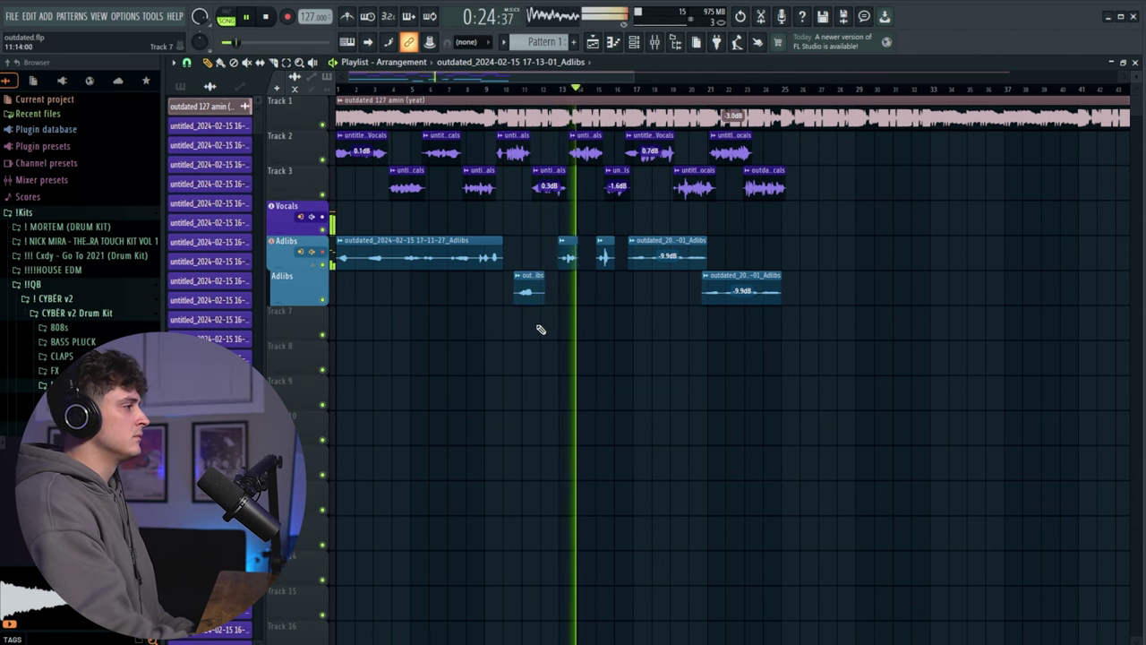
pyautogui.click(654, 47)
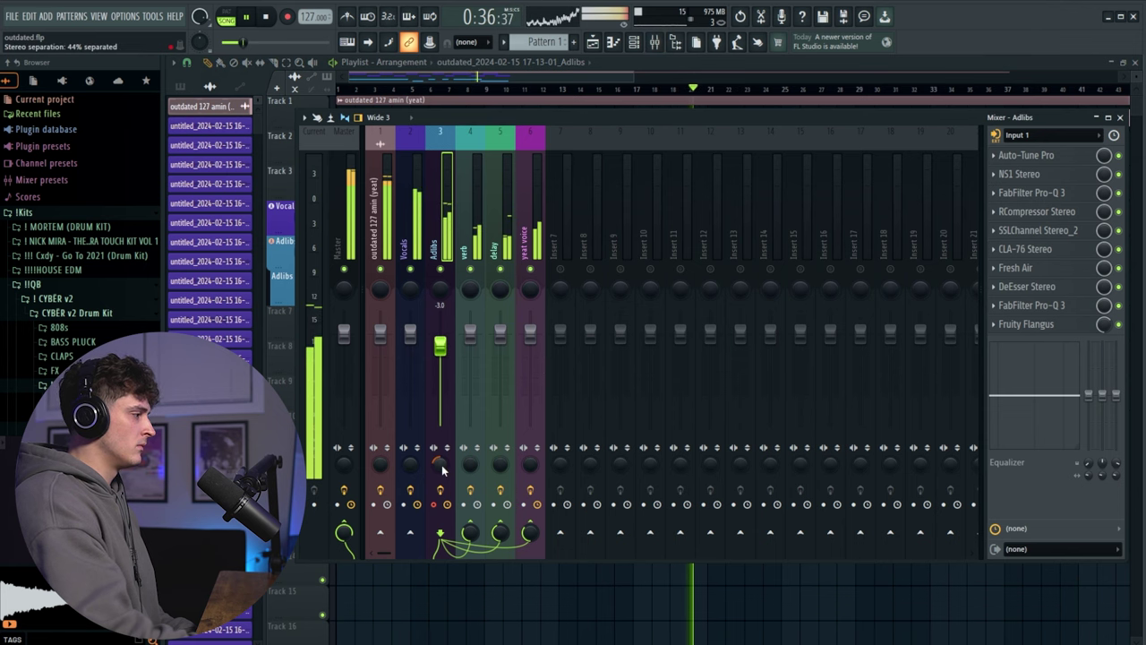
pyautogui.click(573, 78)
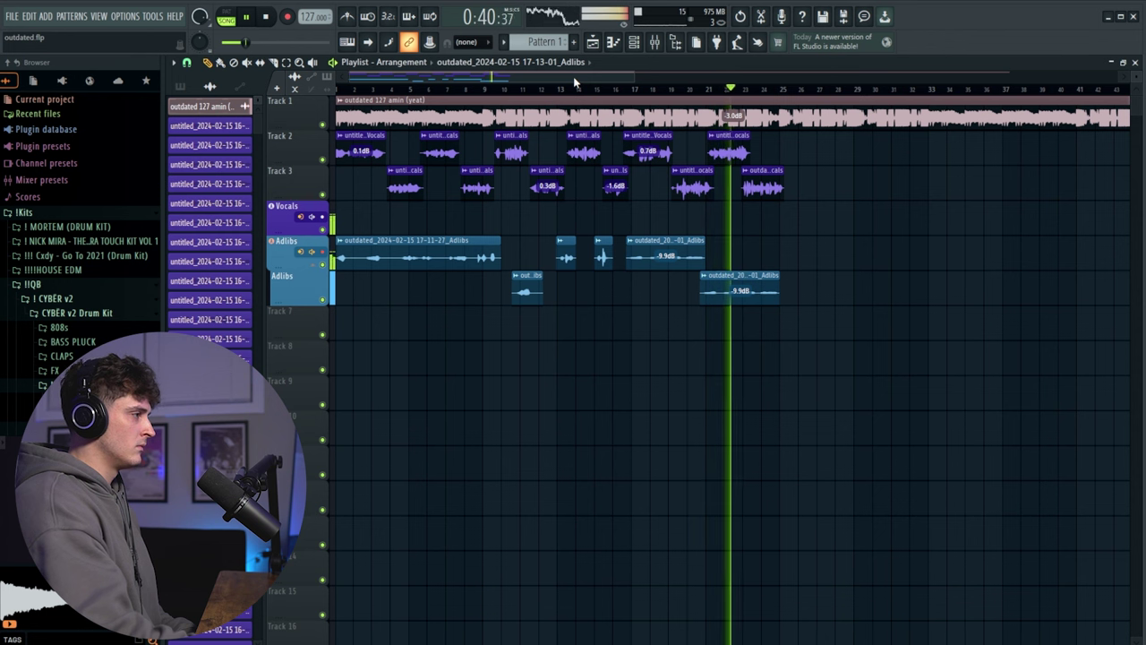